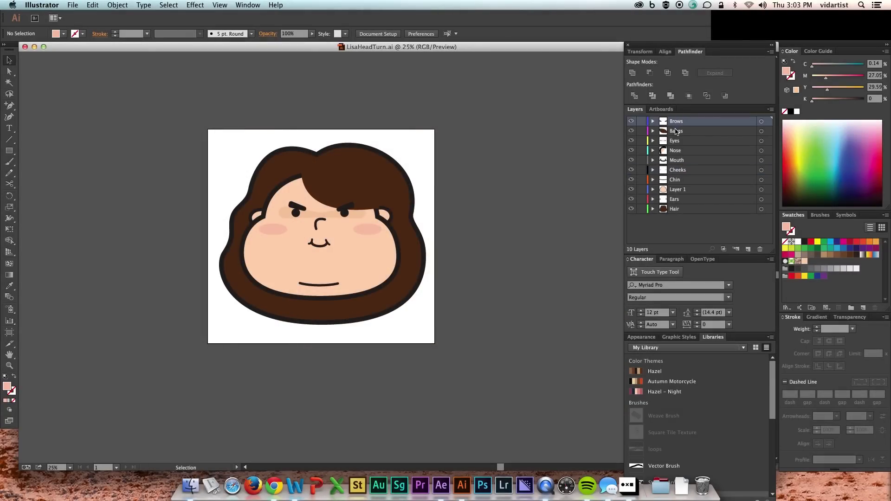
Go through the face artwork's layers one by one, from Bangs down to Chin.
left_click(695, 133)
left_click(711, 141)
left_click(703, 151)
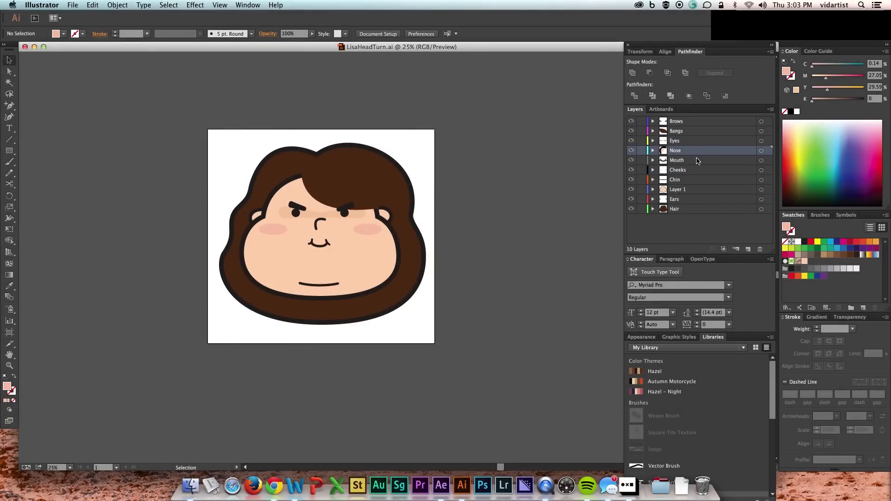
left_click(698, 161)
left_click(699, 172)
left_click(699, 182)
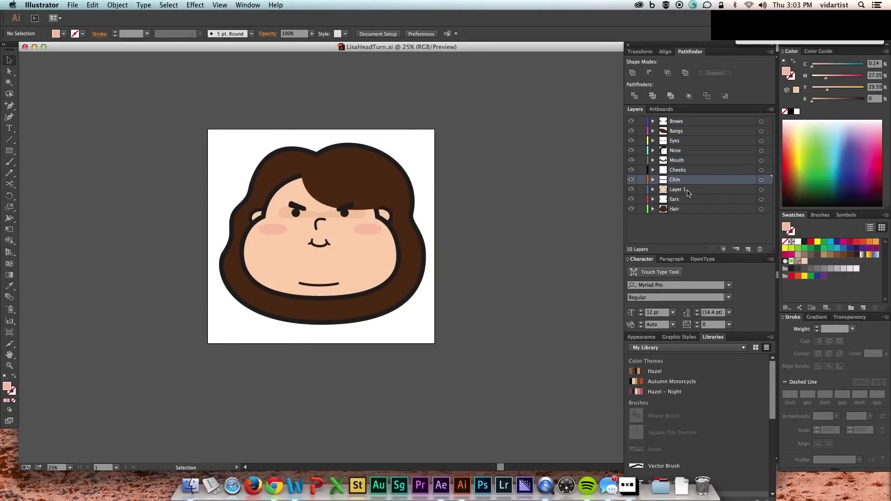
Rename Layer 1 as Head and save the artwork file.
left_click(700, 192)
double_click(675, 190)
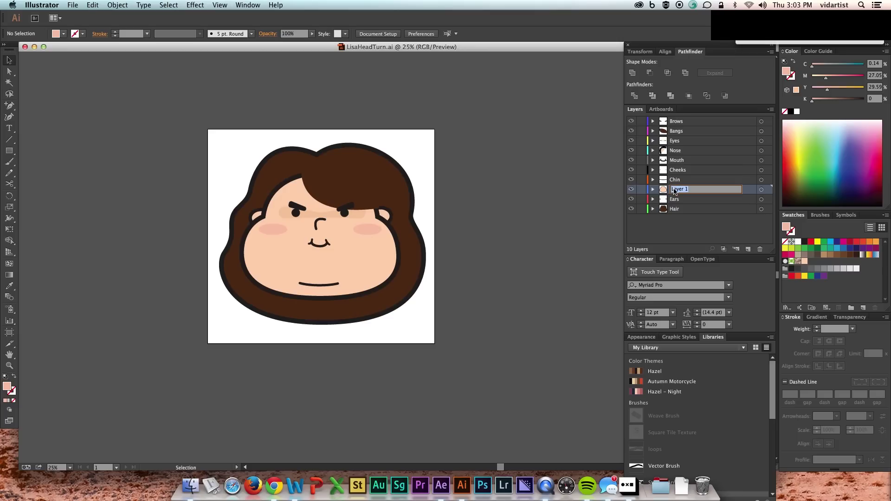
type("Head")
key("Return")
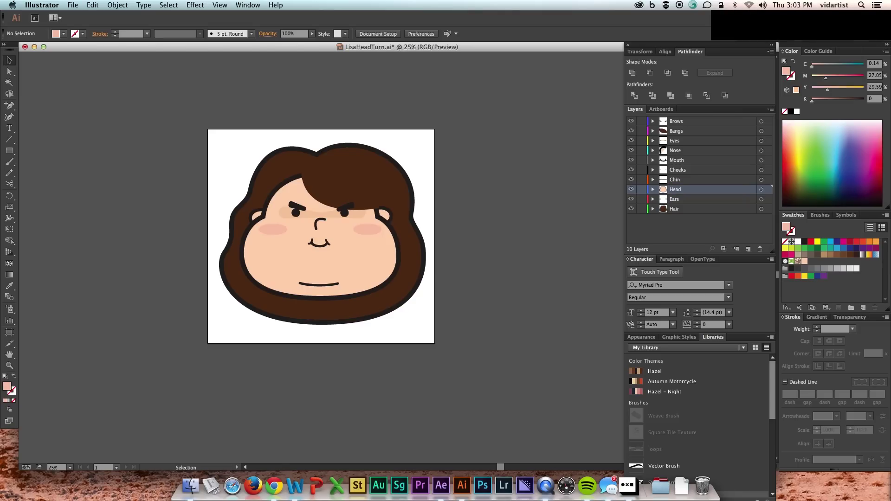
key("super+s")
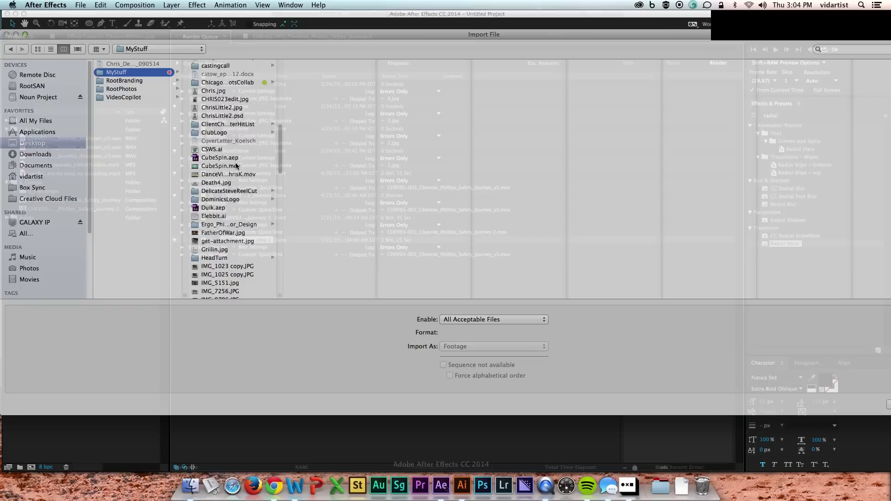
In After Effects, import LisaHeadTurn.ai from the HeadTurn folder as Composition - Retain Layer Sizes.
scroll(236, 164, "down", 5)
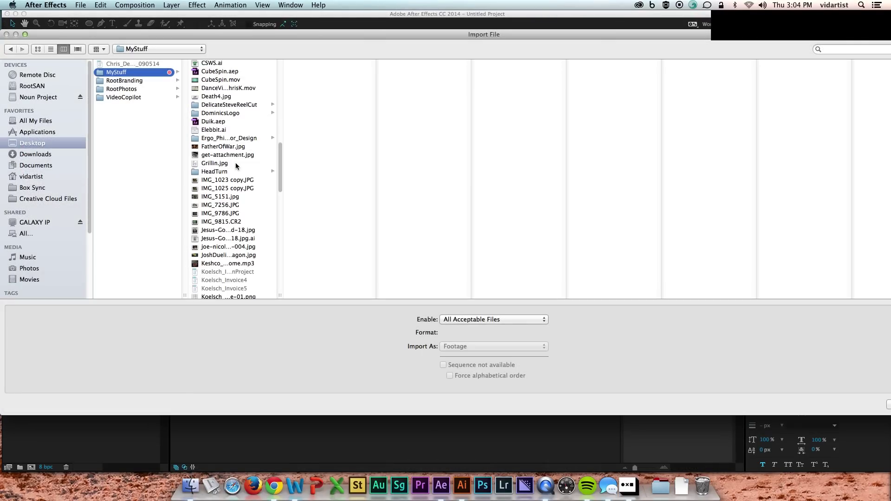
left_click(224, 172)
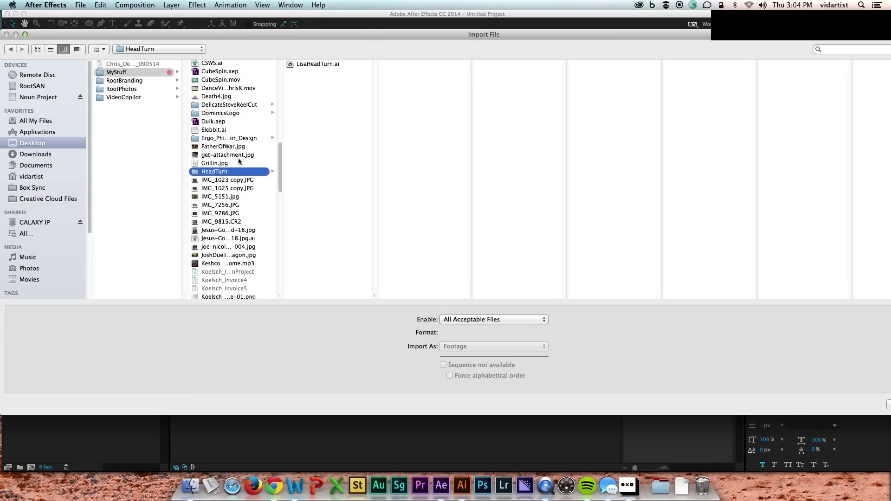
left_click(326, 65)
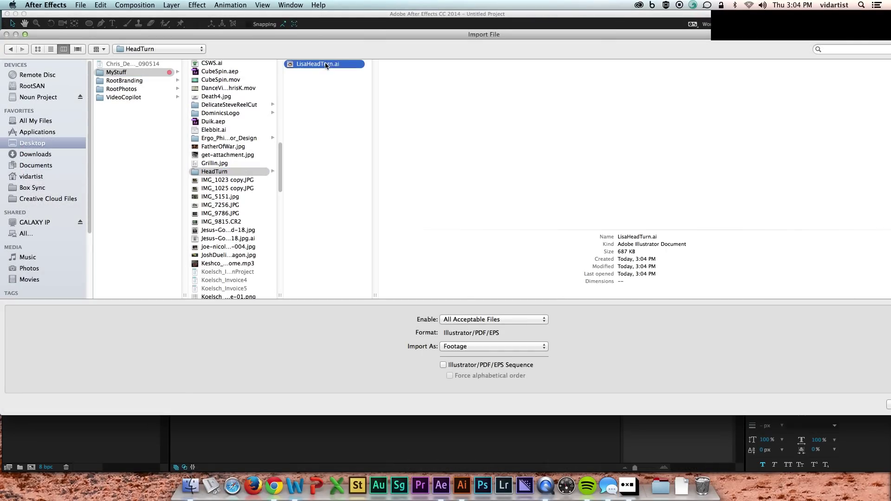
left_click(486, 347)
left_click(501, 364)
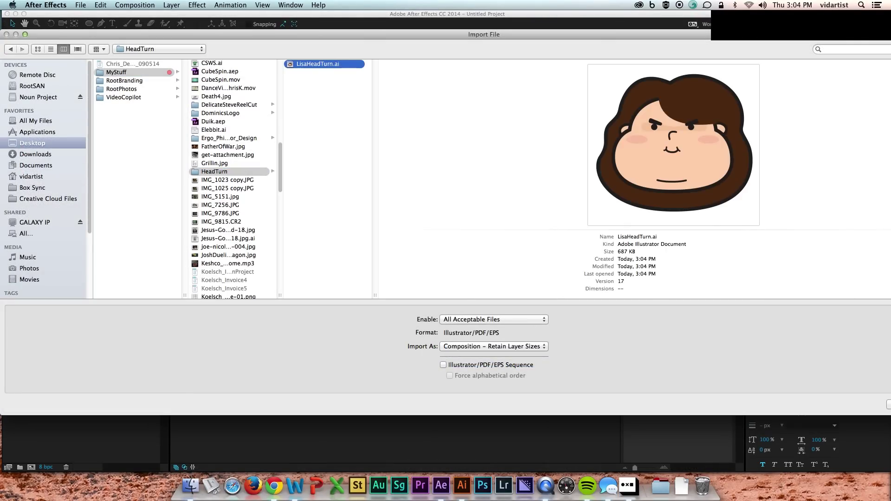
key("Return")
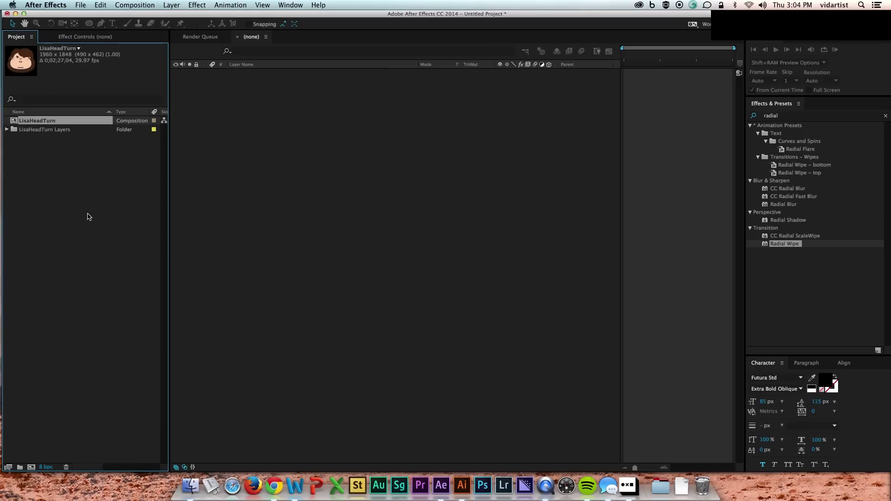
Rearrange the workspace with the composition viewer beside the timeline and the utility panels grouped under the project, and close the Align panel.
left_click_drag(384, 475, 384, 471)
left_click_drag(70, 262, 882, 250)
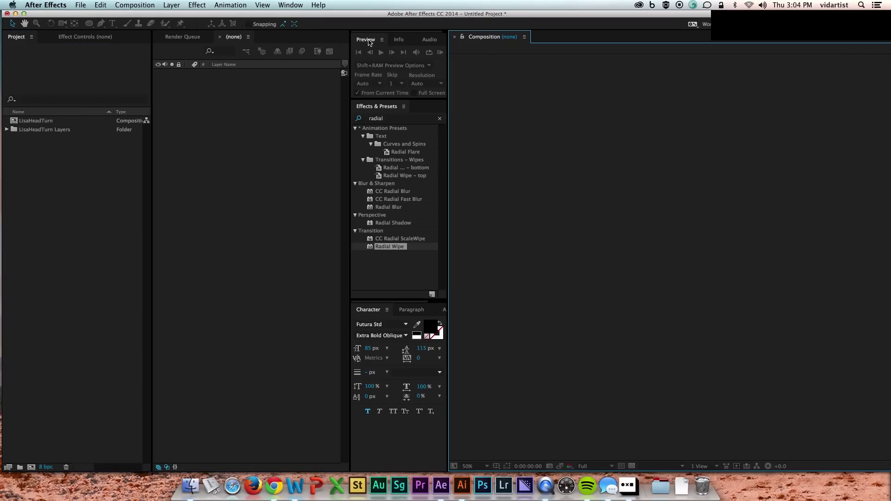
left_click_drag(368, 39, 77, 441)
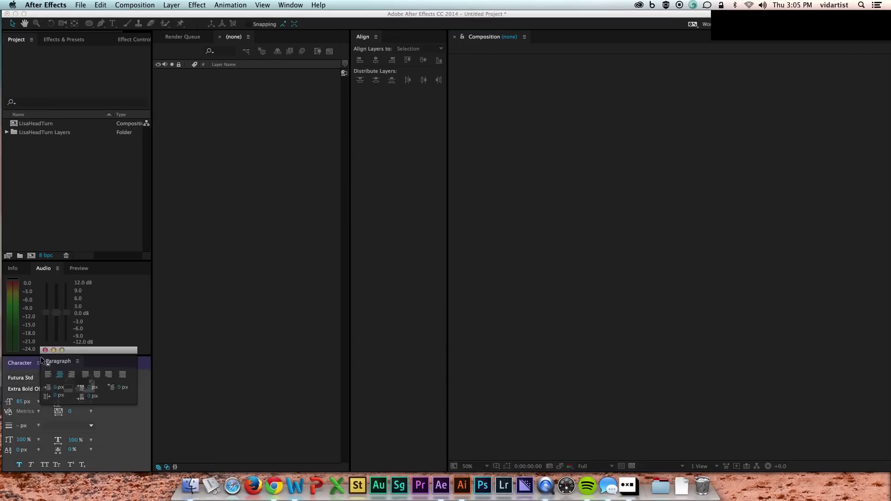
left_click(377, 36)
left_click(388, 45)
Start a new composition and set its frame rate to 24 fps.
left_click(37, 123)
left_click(31, 372)
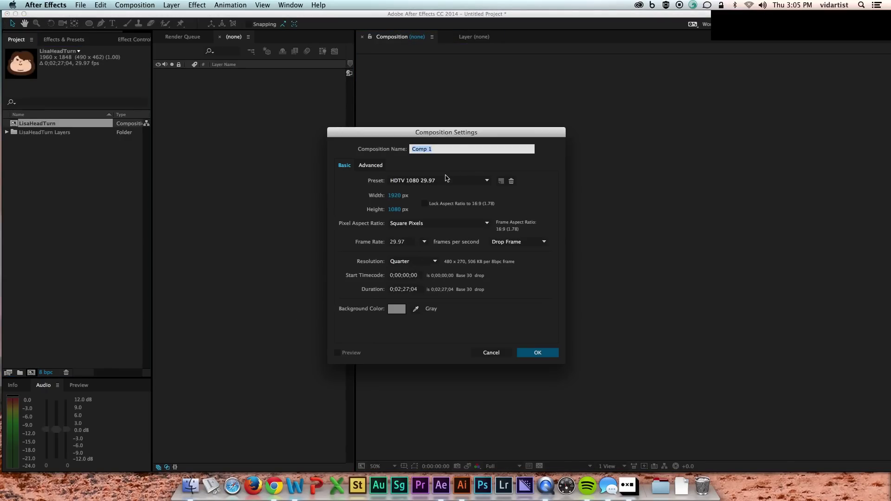
left_click(425, 242)
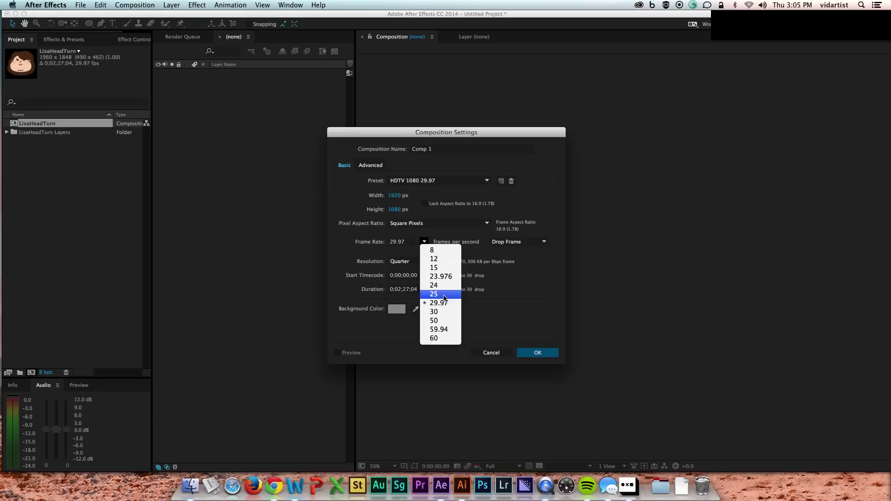
left_click(445, 289)
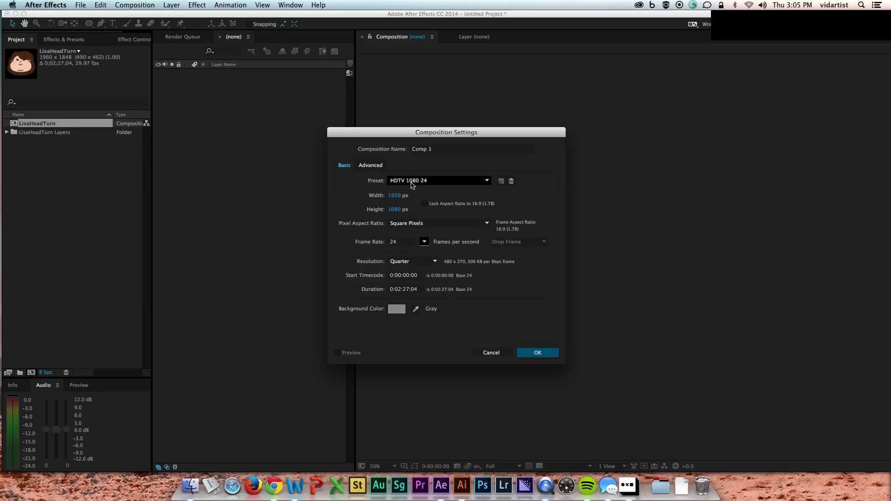
Set the new composition's size to 1280 by 720 px.
left_click(394, 195)
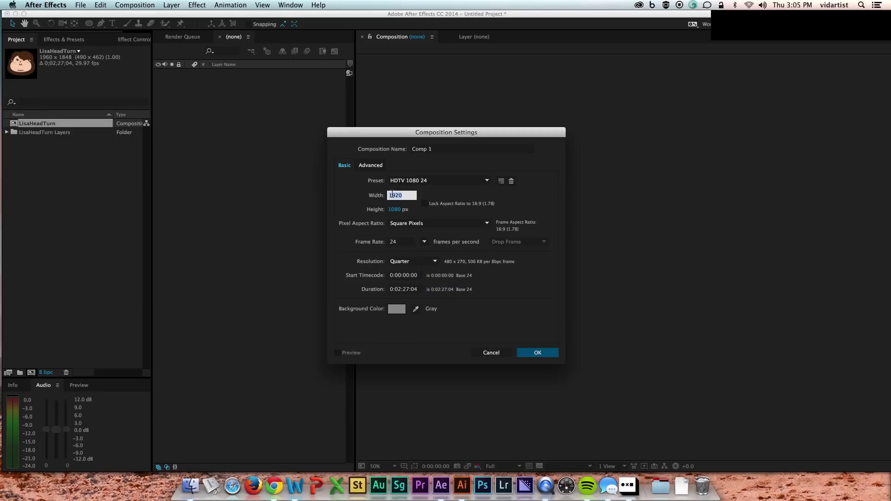
type("1280")
left_click(444, 196)
left_click(395, 210)
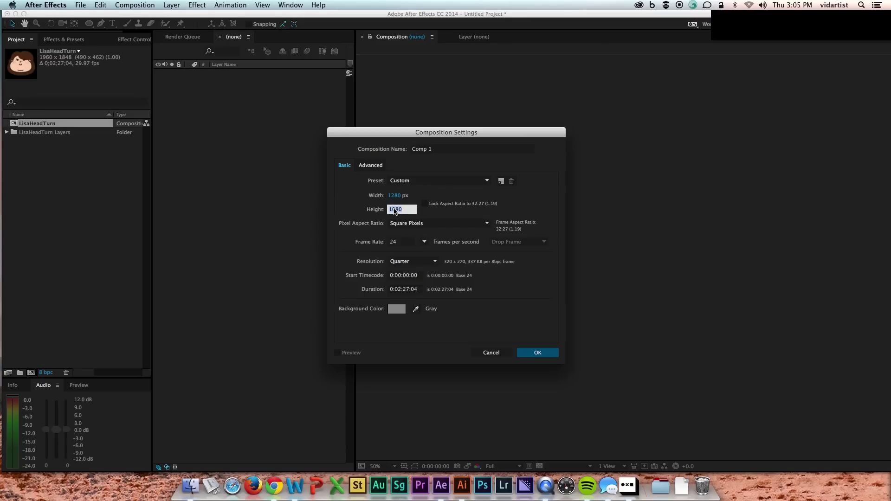
type("720")
left_click(457, 215)
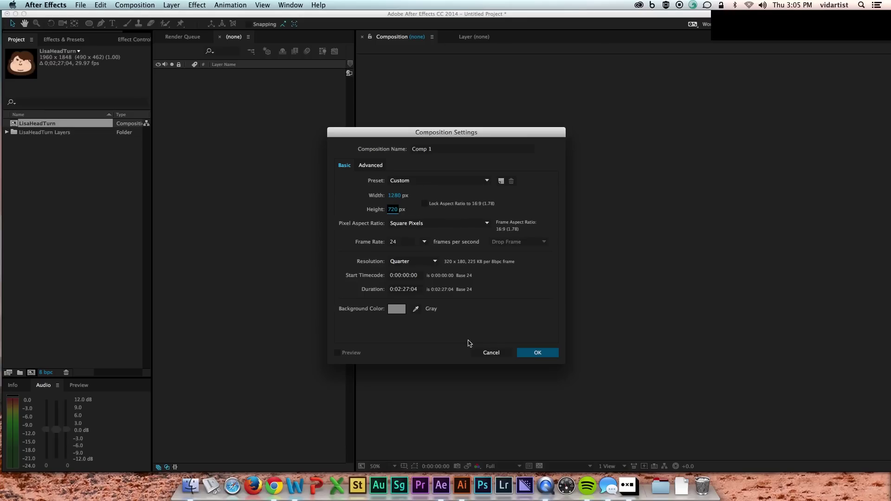
Set the duration to 10 seconds and create the composition.
left_click(402, 289)
key("BackSpace")
type("0")
left_click(537, 353)
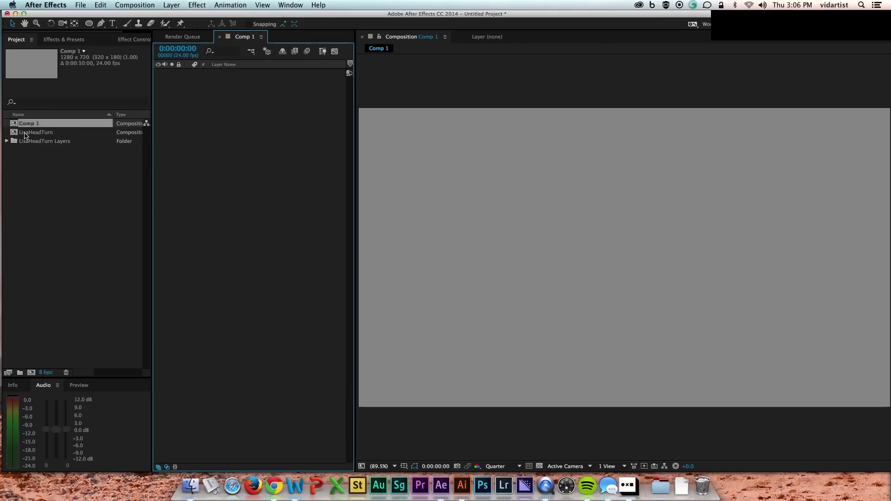
Add the LisaHeadTurn composition as a layer in Comp 1 and widen the timeline area.
left_click_drag(37, 132, 246, 74)
left_click_drag(356, 209, 496, 209)
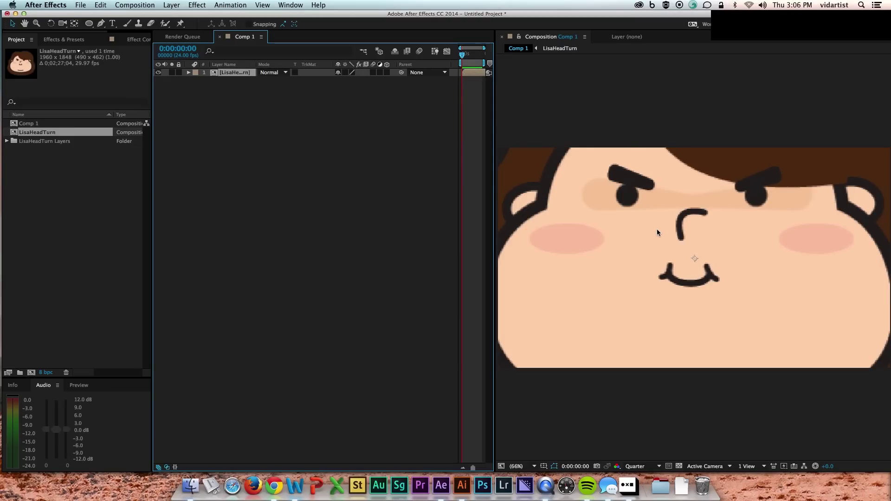
left_click_drag(495, 113, 579, 110)
Scale the LisaHeadTurn layer to 37% and hide the timeline's blending mode and track matte columns.
key("s")
left_click_drag(355, 88, 305, 62)
right_click(305, 62)
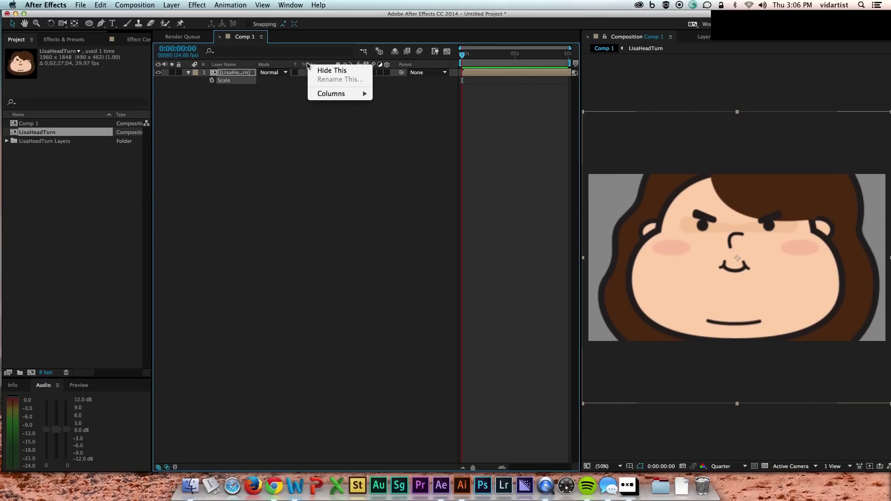
left_click(337, 70)
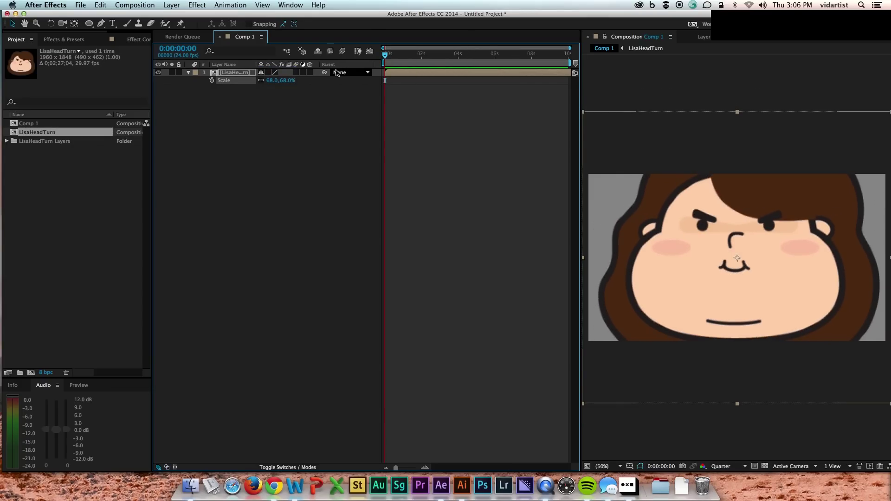
left_click_drag(281, 81, 270, 81)
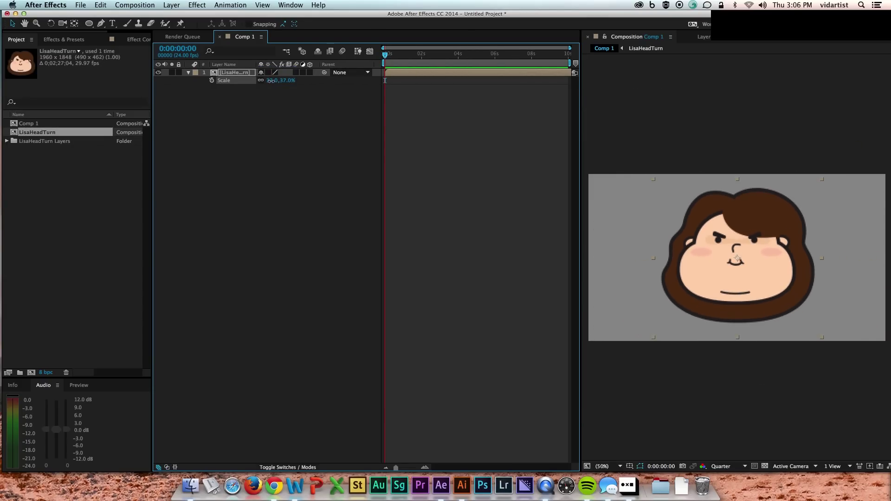
left_click_drag(581, 106, 573, 107)
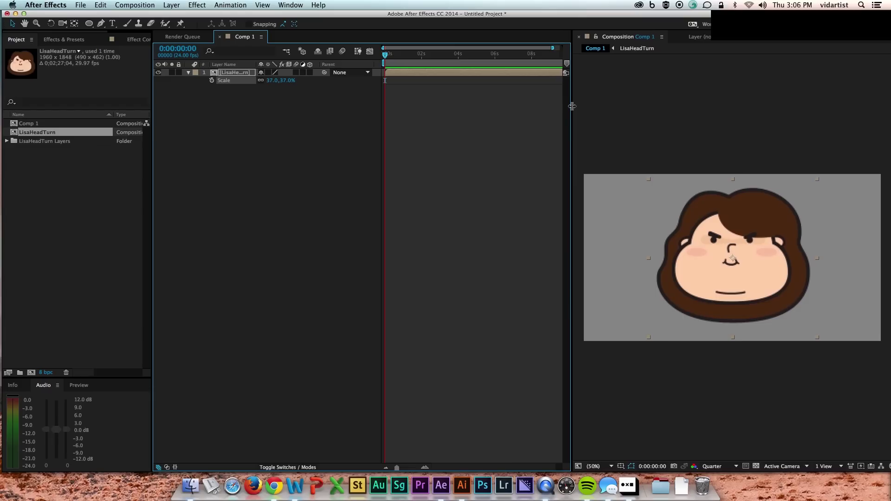
left_click(214, 276)
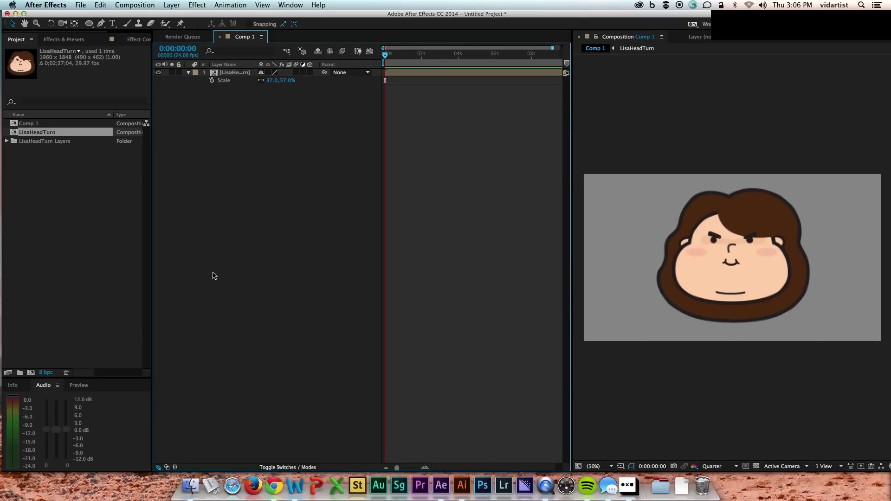
Open the nested LisaHeadTurn composition and change its background color to white.
double_click(233, 75)
left_click(233, 75)
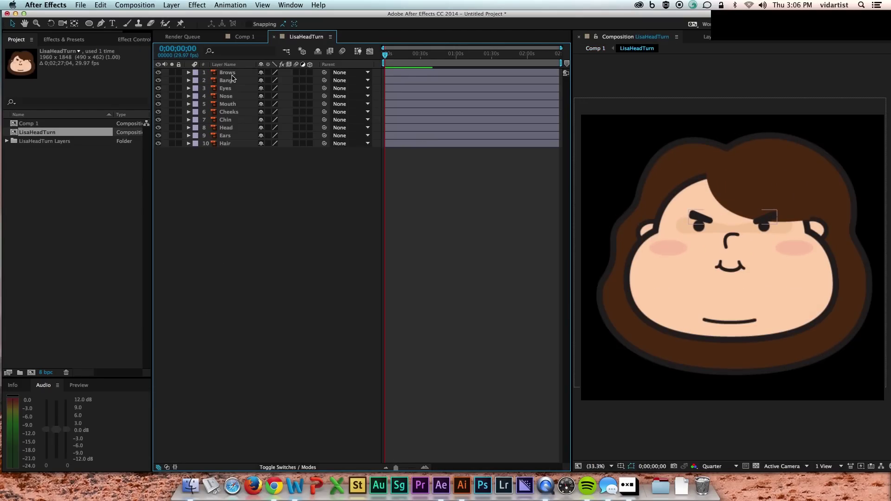
key("super+k")
left_click(398, 310)
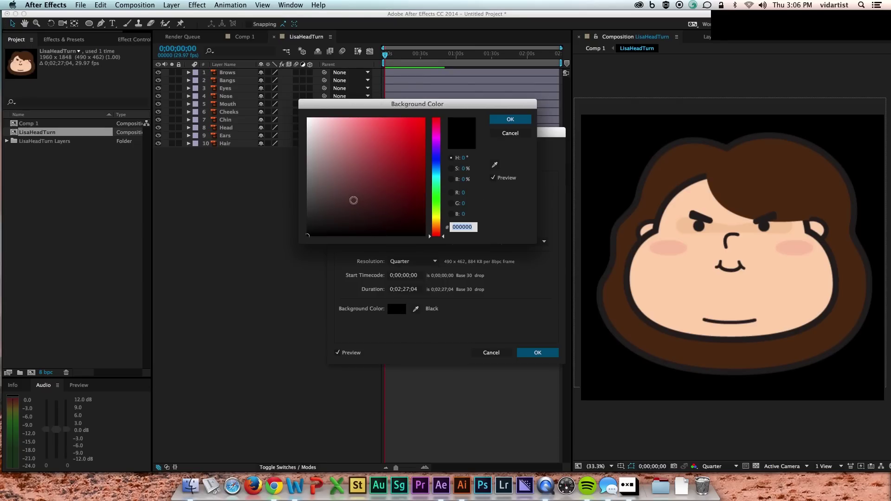
left_click_drag(354, 200, 299, 120)
left_click(510, 119)
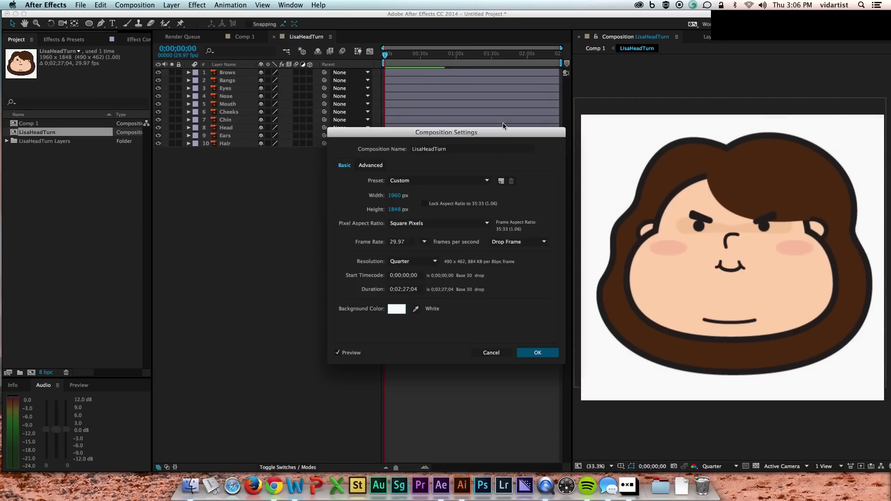
Set the LisaHeadTurn composition's frame rate to 24 fps and its duration to 5 seconds.
left_click(424, 241)
left_click(437, 285)
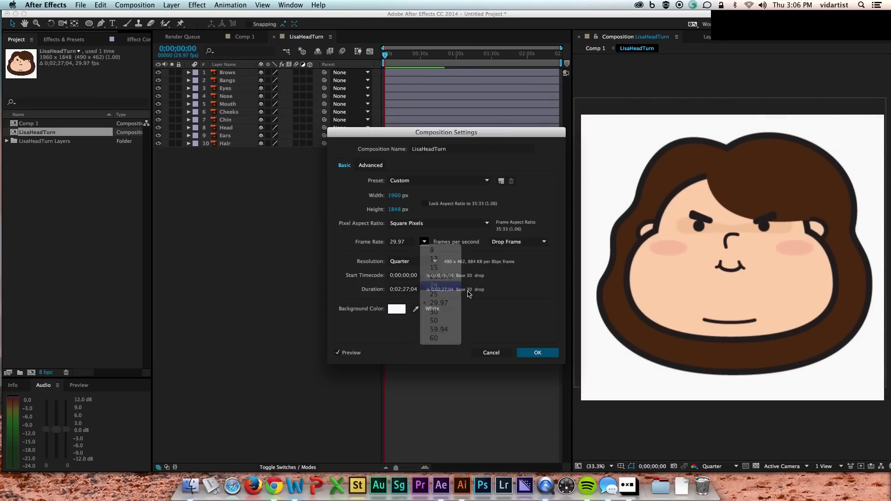
left_click(400, 290)
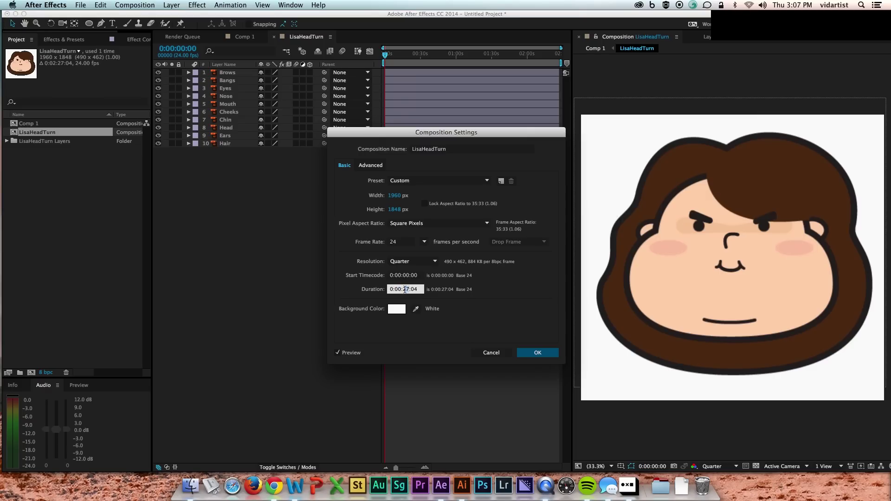
double_click(404, 290)
type("4")
key("Return")
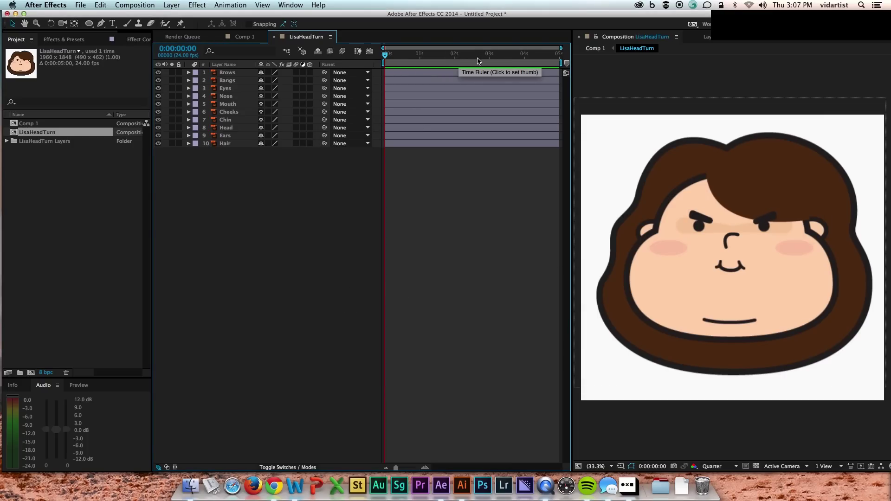
Shorten the LisaHeadTurn composition's duration to 4 seconds.
key("super+k")
left_click(409, 289)
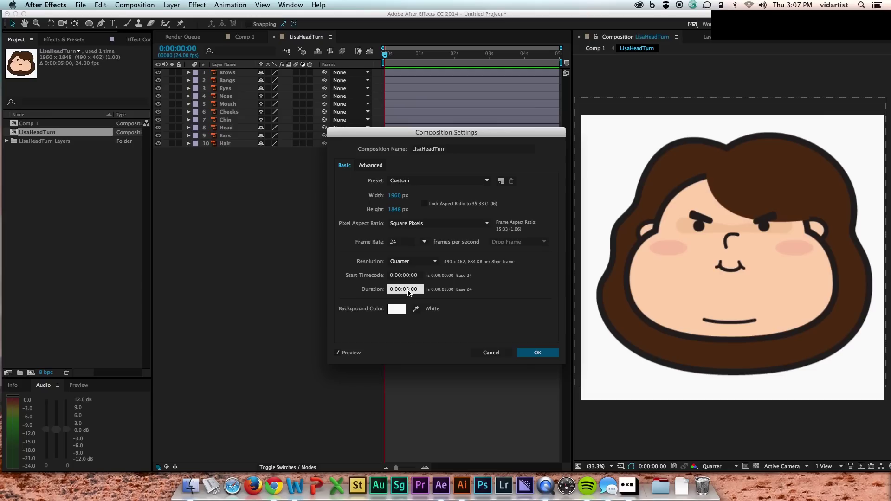
key("BackSpace")
type("4")
key("Return")
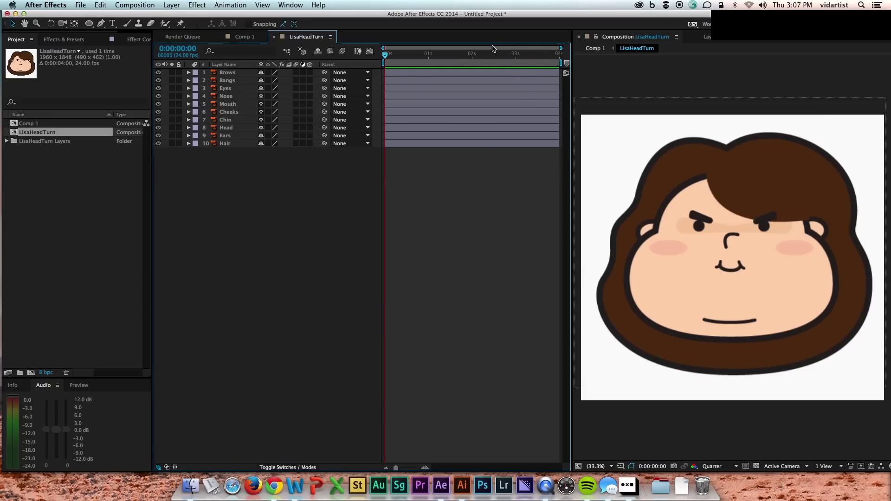
At 2 seconds, convert all ten Illustrator layers from Brows to Hair into shape layers.
left_click(472, 55)
left_click_drag(472, 56, 385, 56)
left_click(473, 55)
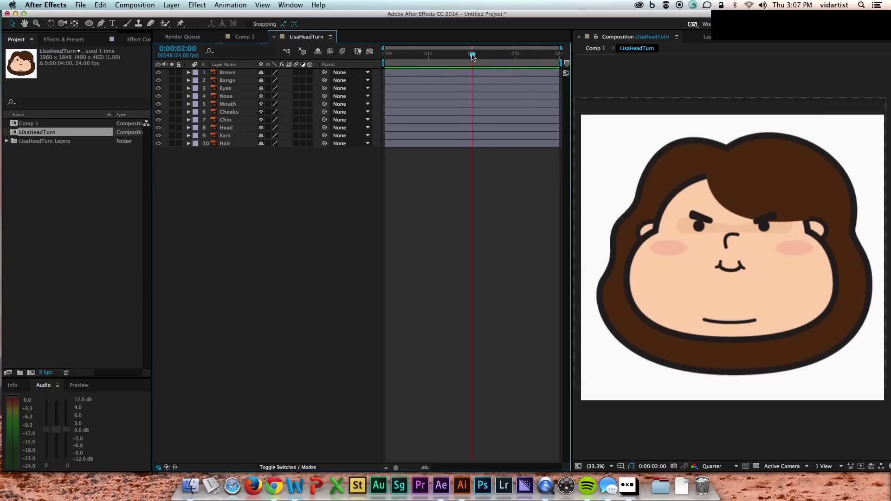
left_click(228, 72)
left_click(225, 144, "shift")
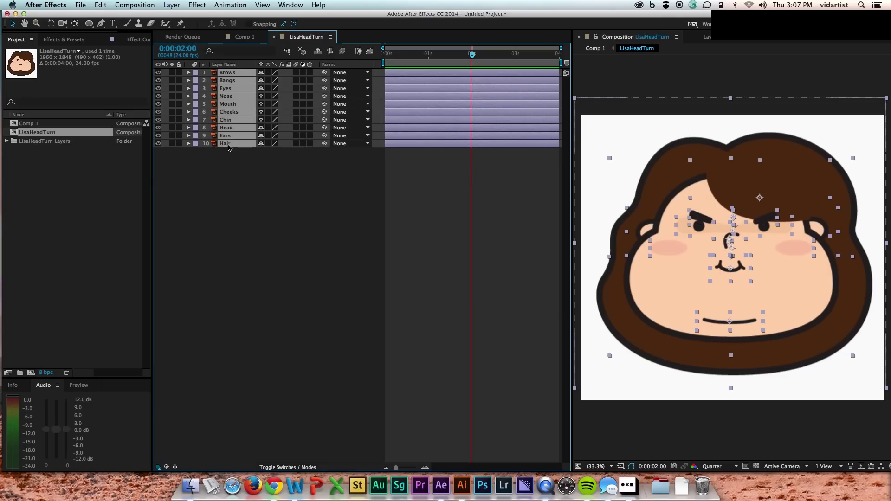
right_click(228, 145)
left_click(290, 372)
Mark the ten original Illustrator layers as shy and hide them from the timeline.
left_click(228, 152)
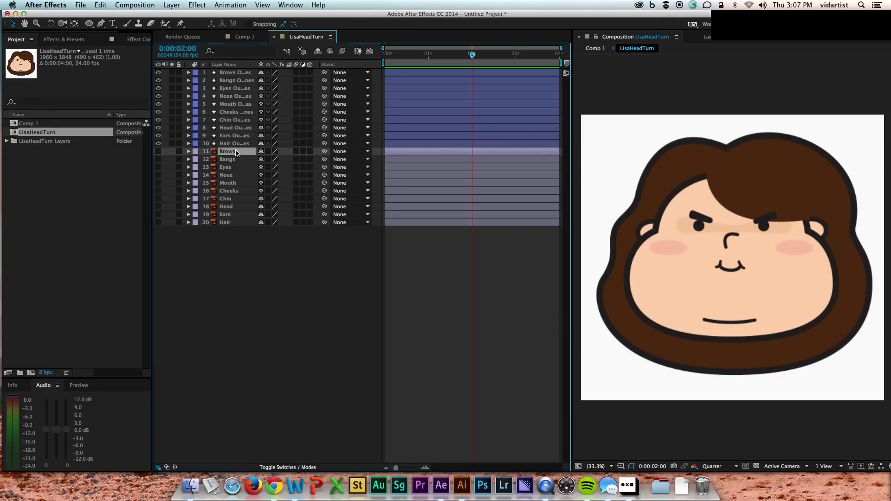
left_click(231, 222, "shift")
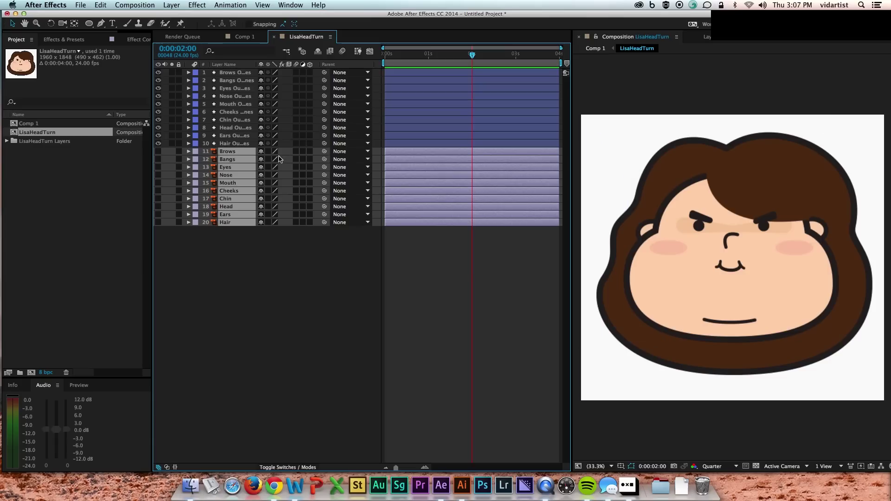
left_click(261, 151)
left_click(318, 51)
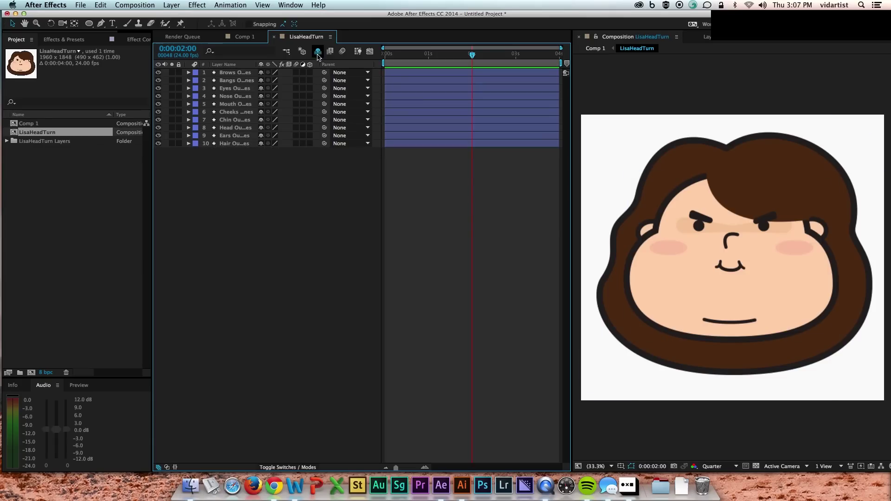
left_click(317, 51)
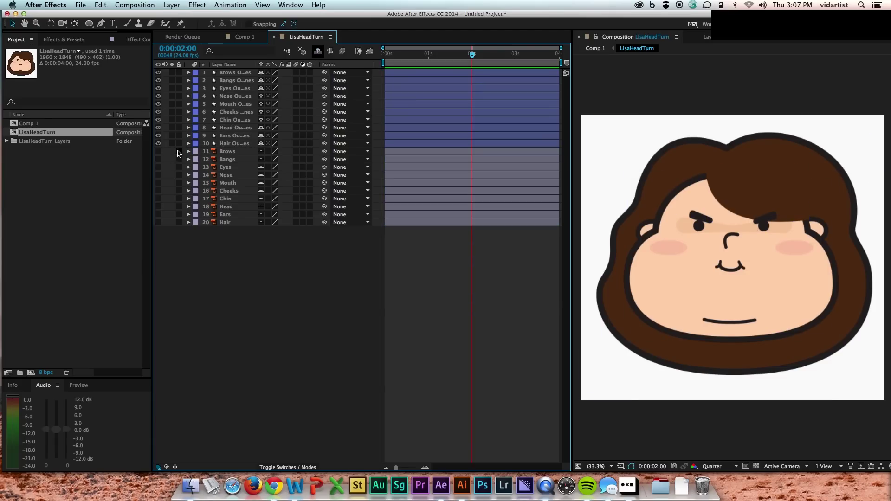
left_click(318, 52)
left_click(234, 74)
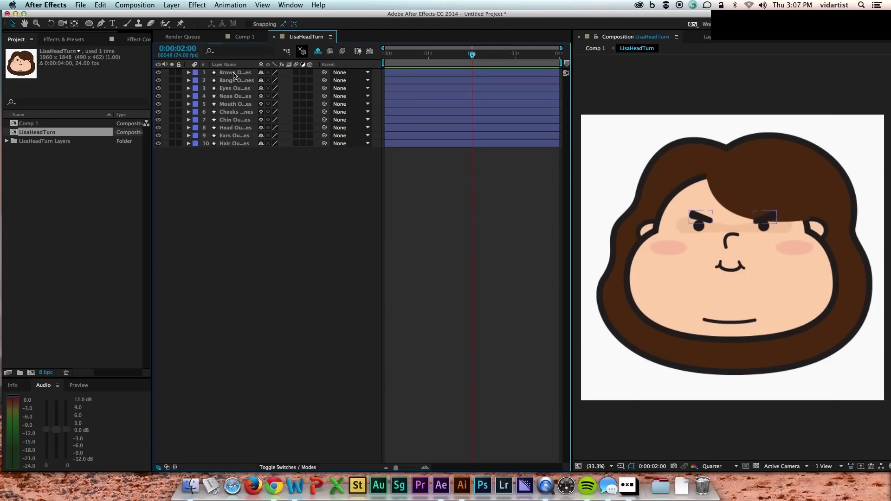
left_click(235, 128)
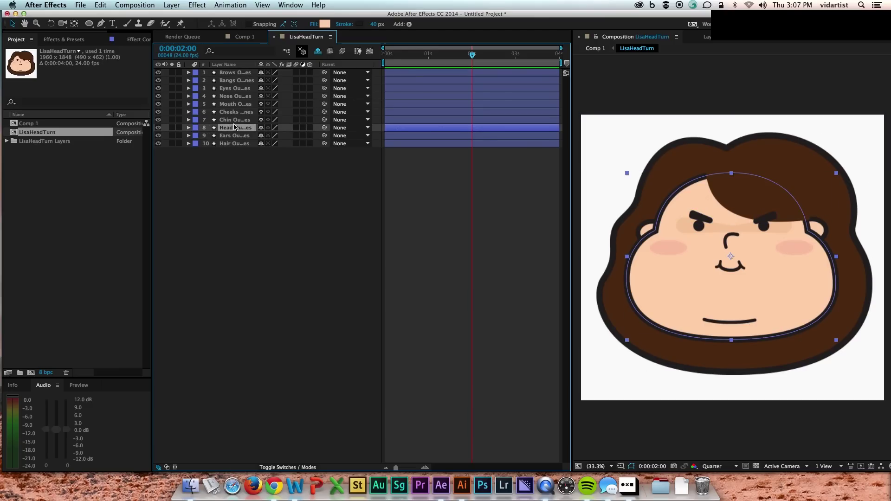
left_click(189, 128)
left_click(204, 144)
left_click(189, 128)
Cut the shaded band group out of the Eyes shape layer, paste it into the Head shape layer and reposition it behind the eyes.
left_click(233, 89)
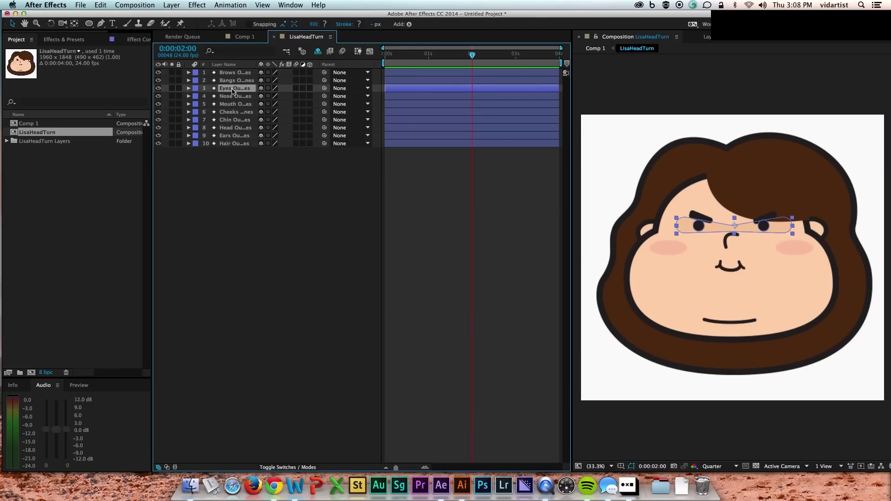
left_click(188, 88)
left_click(220, 119)
key("super+x")
left_click(235, 159)
key("super+v")
left_click_drag(666, 169, 732, 228)
left_click(189, 159)
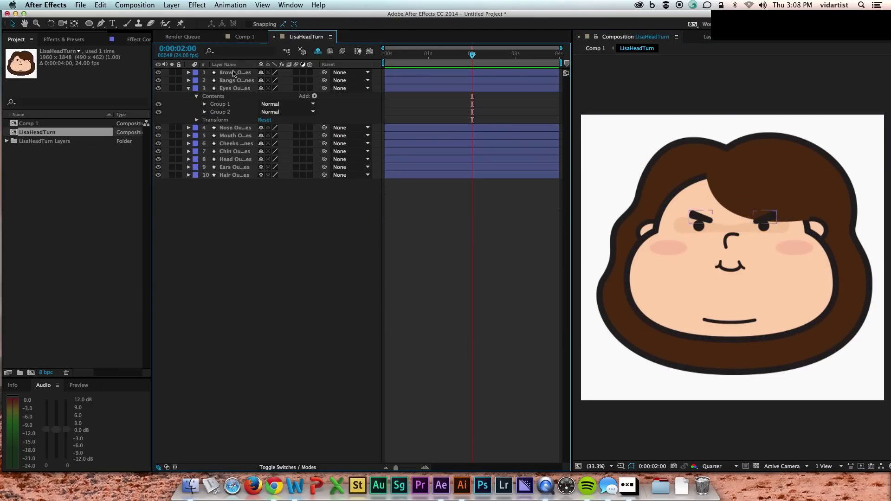
left_click(235, 89)
key("p")
left_click(211, 96)
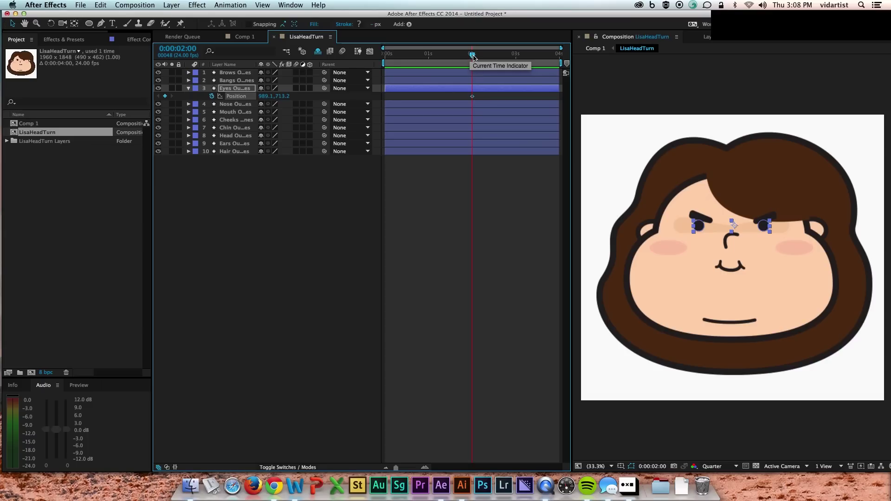
left_click(189, 89)
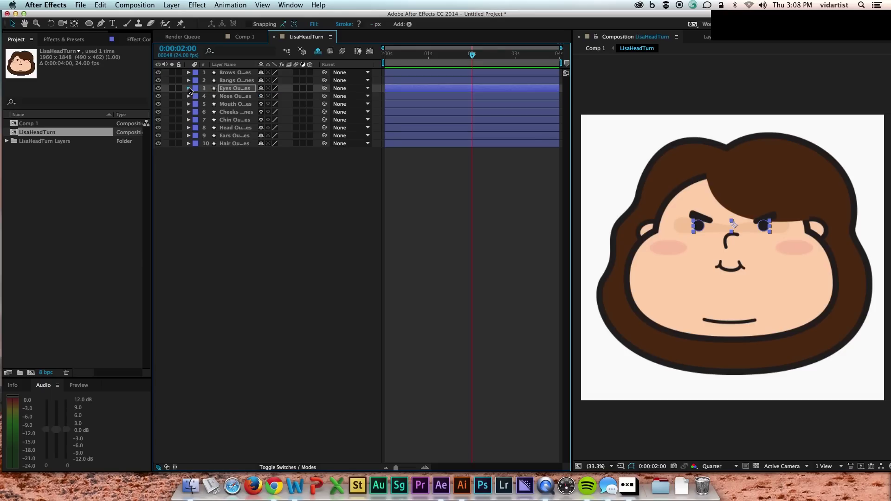
Keyframe Position and Scale for both eye groups at 2 seconds, unlink their scale proportions and show only the keyframed properties.
left_click(189, 88)
left_click(197, 96)
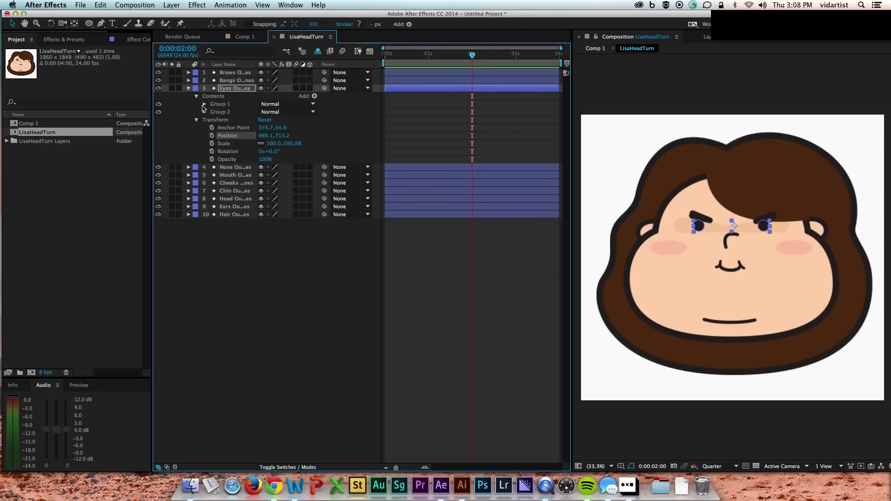
left_click(204, 104)
left_click(204, 136)
left_click(212, 127)
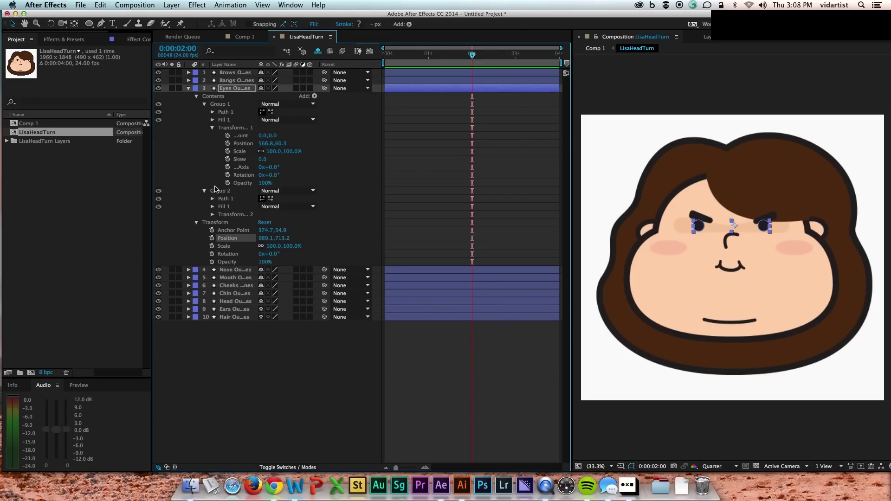
left_click(227, 143)
left_click(213, 215)
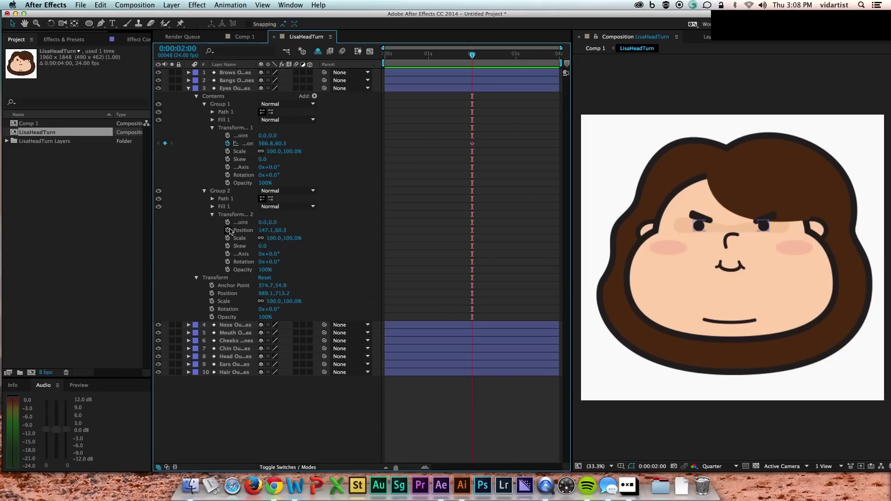
left_click(227, 231)
left_click(227, 152)
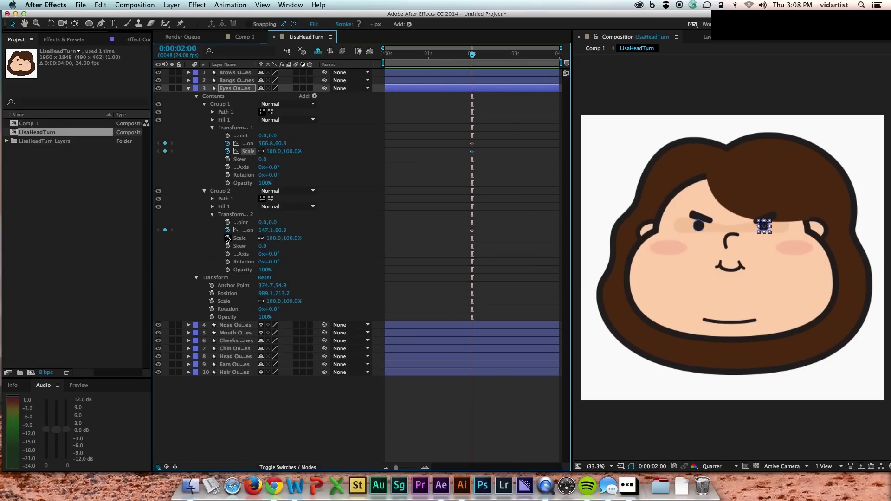
left_click(228, 238)
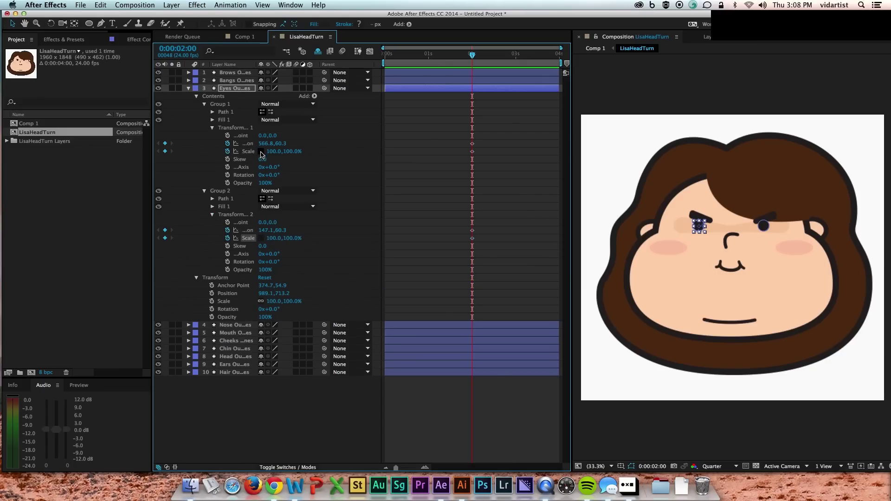
key("u")
At 0 seconds, shift both eyes toward the left side of the face, with X positions of 340.8 for Group 1 and -35.9 for Group 2.
key("Page_Up")
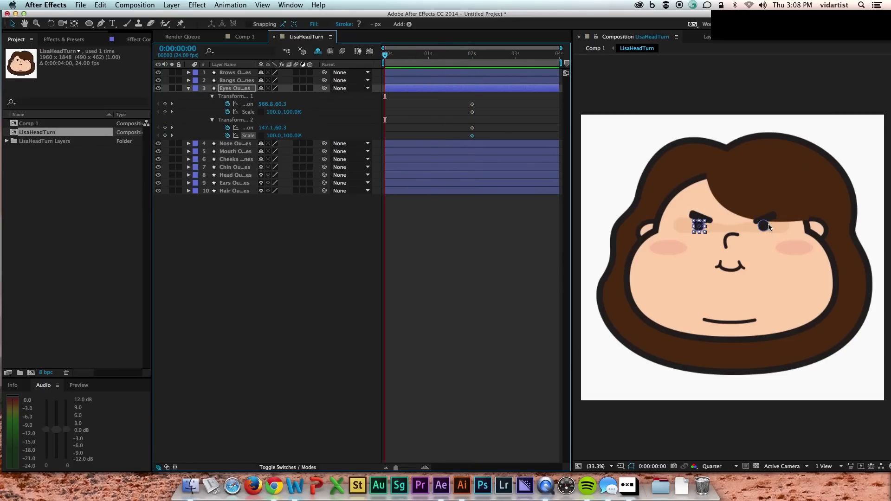
key("z")
scroll(761, 225, "up", 3)
left_click(705, 235, "alt")
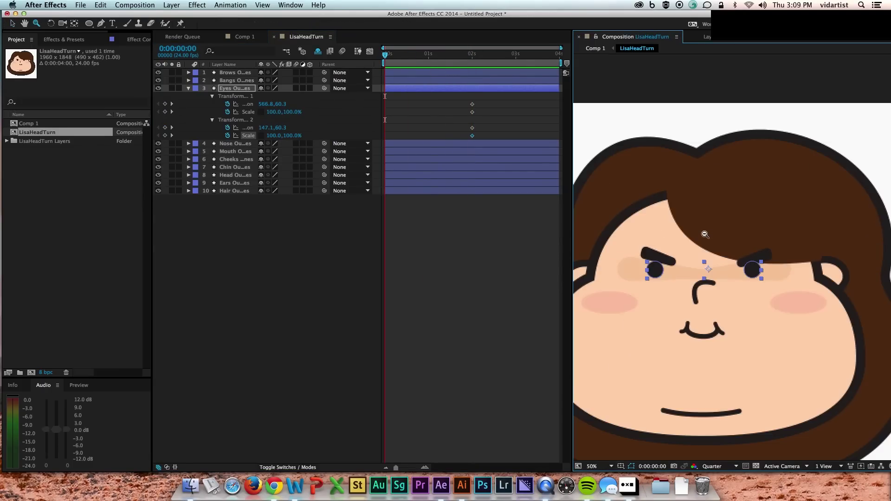
left_click_drag(686, 251, 712, 207)
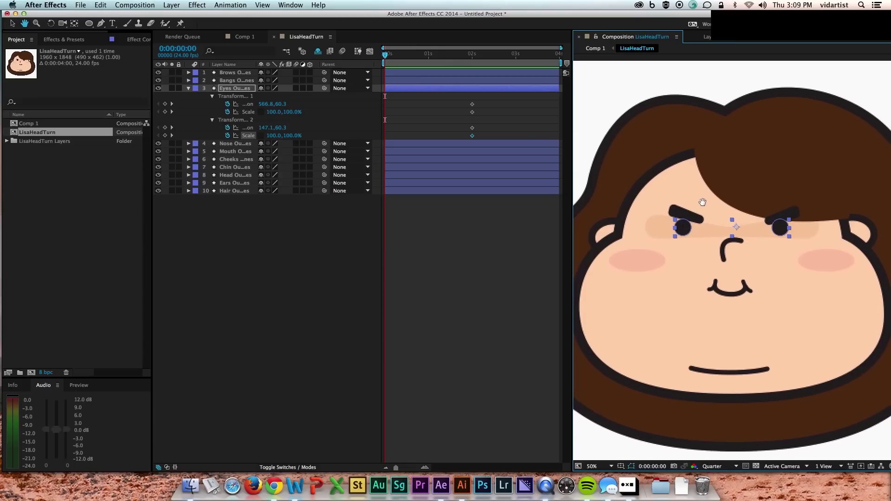
key("v")
left_click(241, 97)
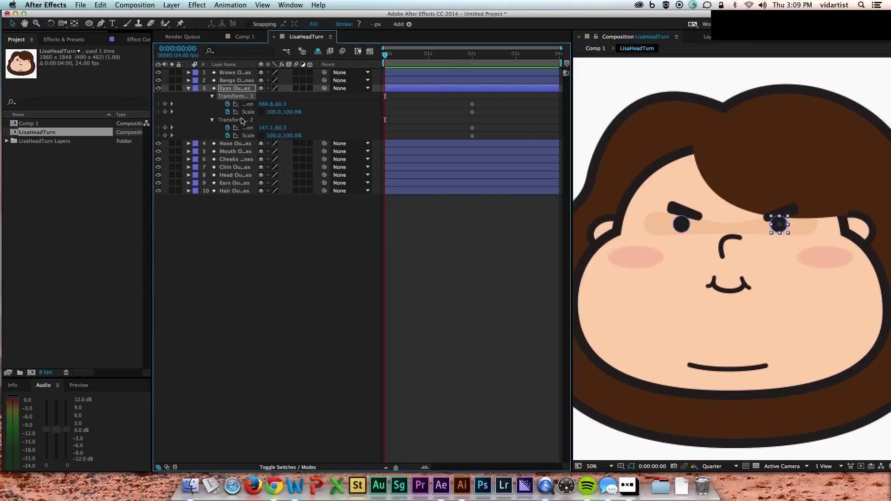
left_click_drag(273, 130, 243, 127)
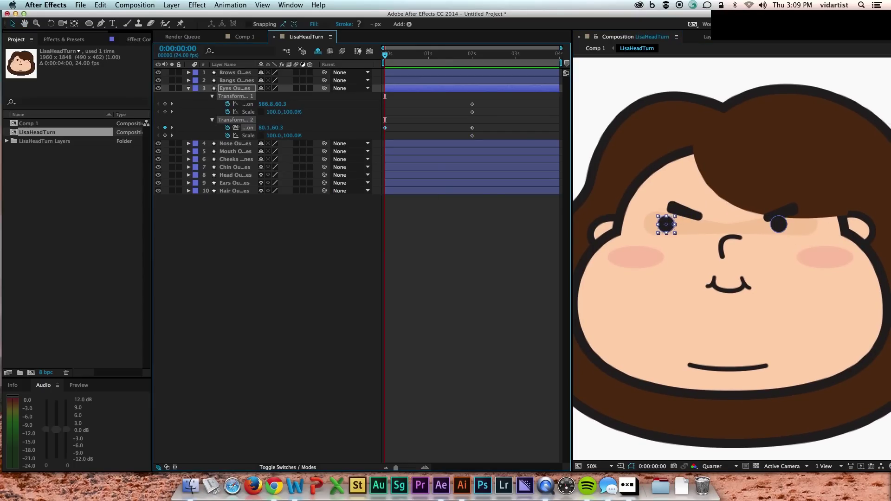
key("super+z")
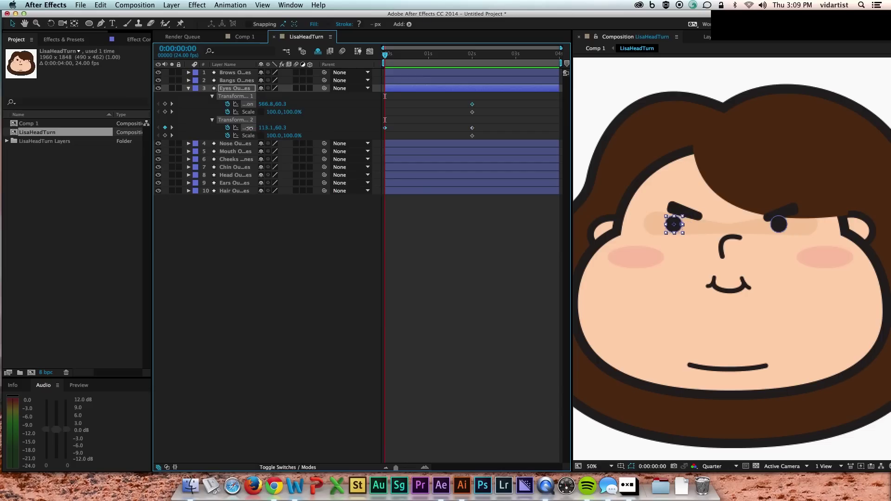
key("super+z")
key("super+z")
left_click_drag(267, 127, 185, 128)
left_click_drag(267, 104, 189, 111)
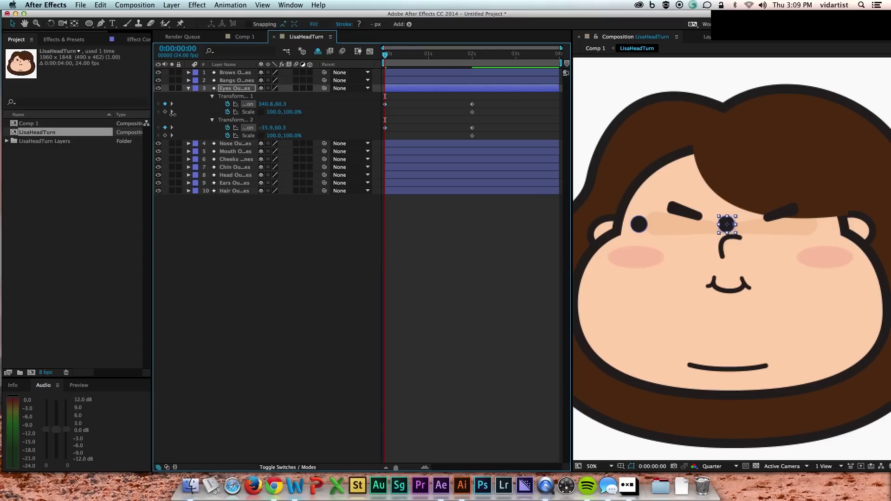
left_click(225, 279)
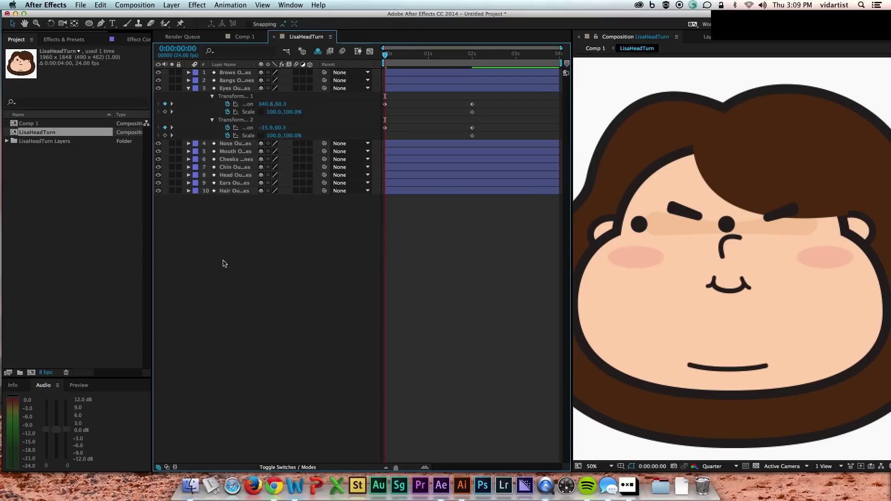
At the last frame, 0:00:03:23, shift both eyes right, with X positions of 775.8 for Group 1 and 387.1 for Group 2.
left_click(254, 135)
left_click_drag(386, 55, 350, 66)
left_click_drag(421, 65, 561, 68)
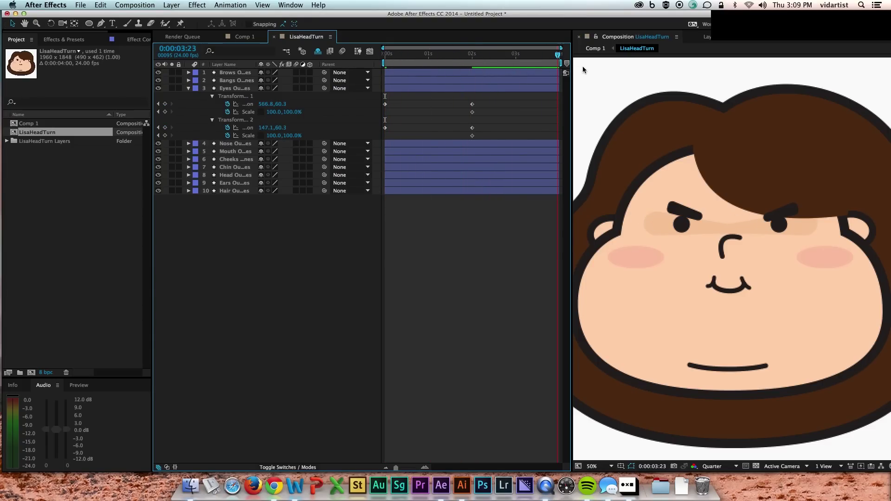
left_click_drag(270, 129, 313, 126)
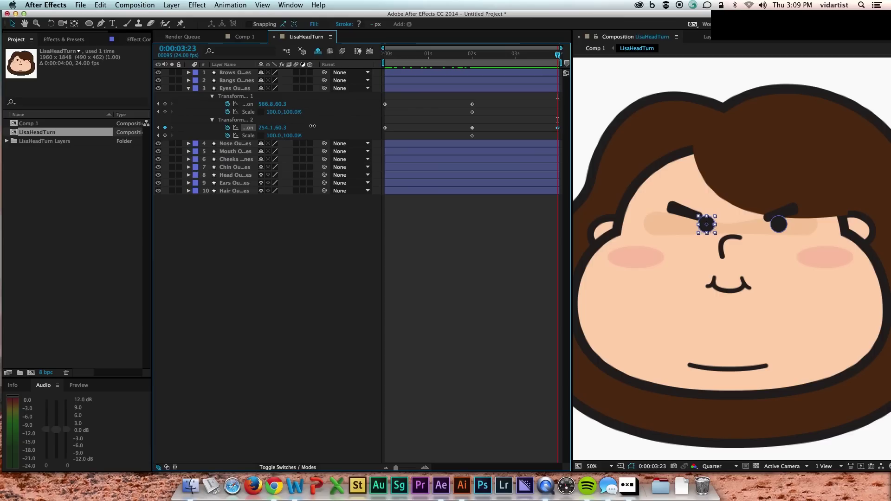
left_click_drag(398, 55, 356, 64)
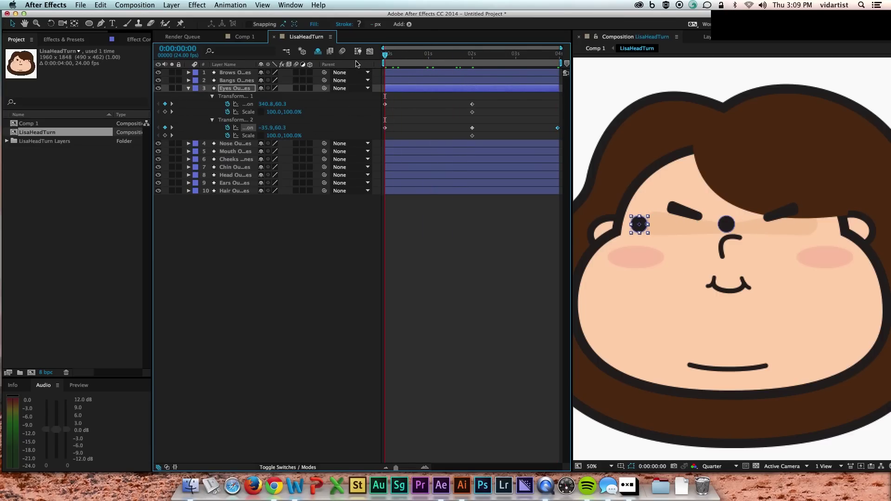
left_click_drag(532, 58, 586, 58)
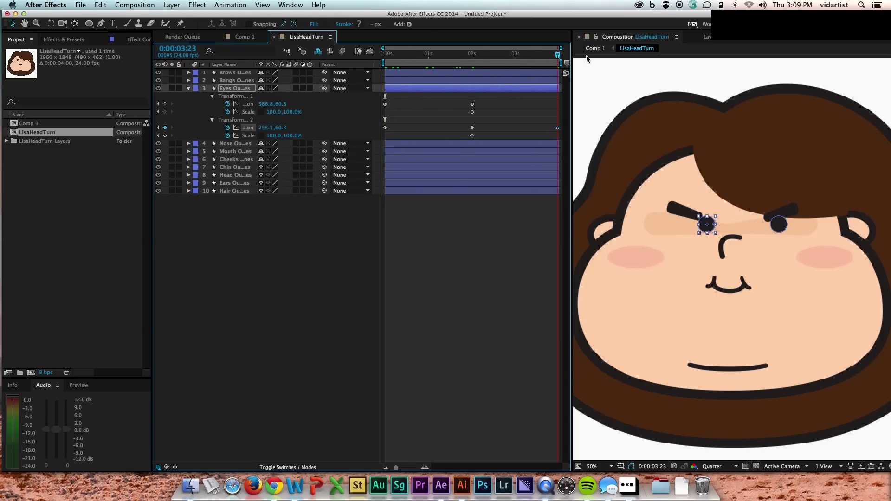
left_click_drag(271, 131, 322, 124)
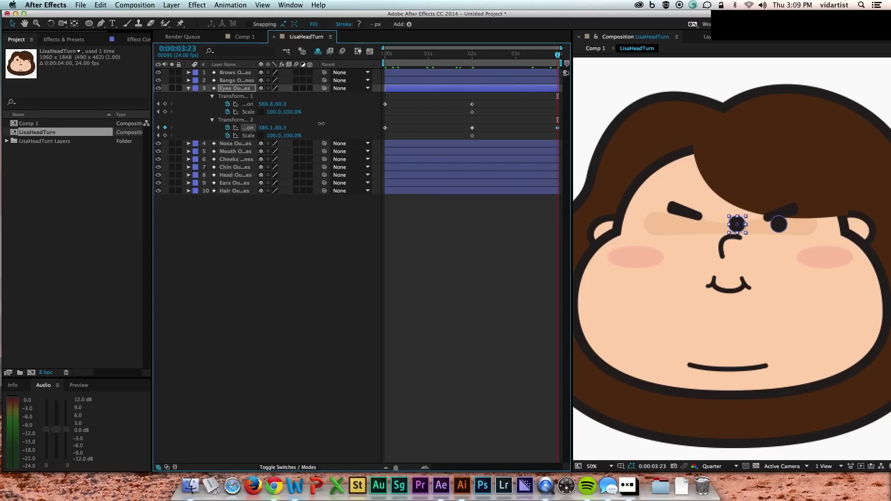
left_click_drag(267, 106, 367, 104)
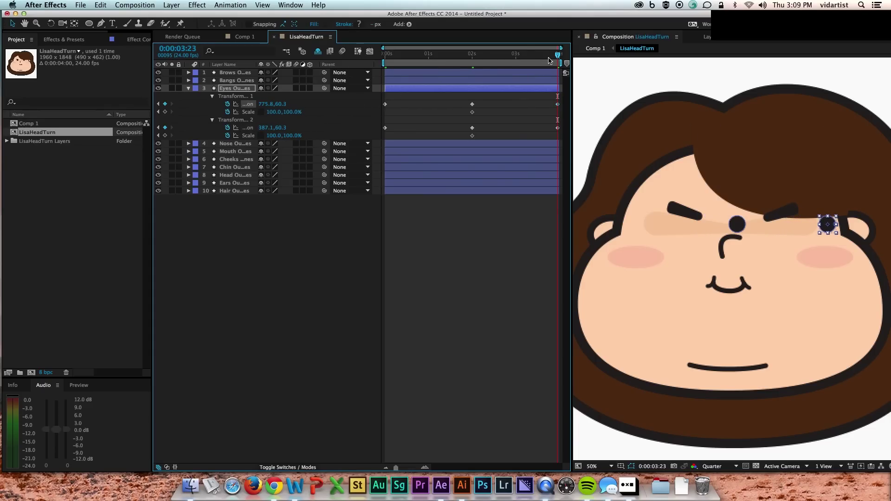
Bring the eyes closer together by setting Group 2's X position to 435.1 at the last frame and Group 1's to 288.8 at 0 seconds.
left_click_drag(557, 55, 594, 71)
left_click_drag(263, 129, 269, 128)
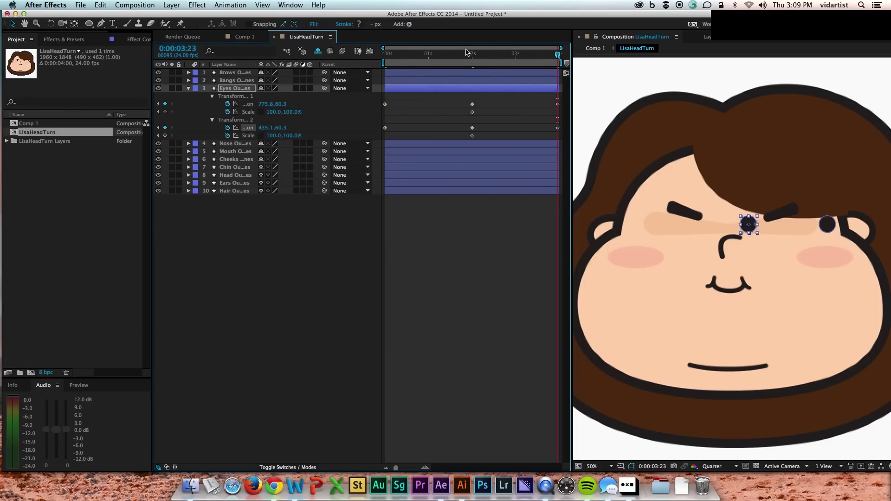
left_click(387, 56)
left_click_drag(263, 104, 250, 104)
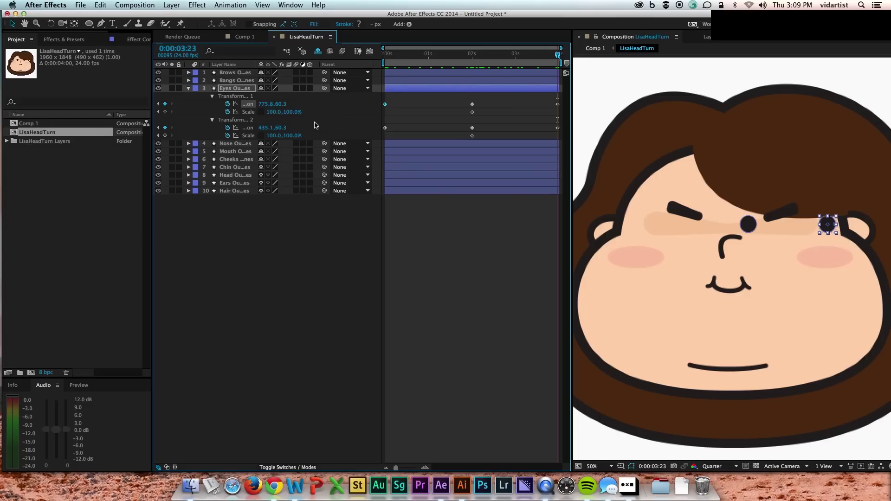
Lower the outer eye at both extremes by setting Y to 87.3 for Group 1 at the last frame and Group 2 at 0 seconds.
left_click_drag(284, 130, 287, 127)
key("super+z")
left_click(284, 105)
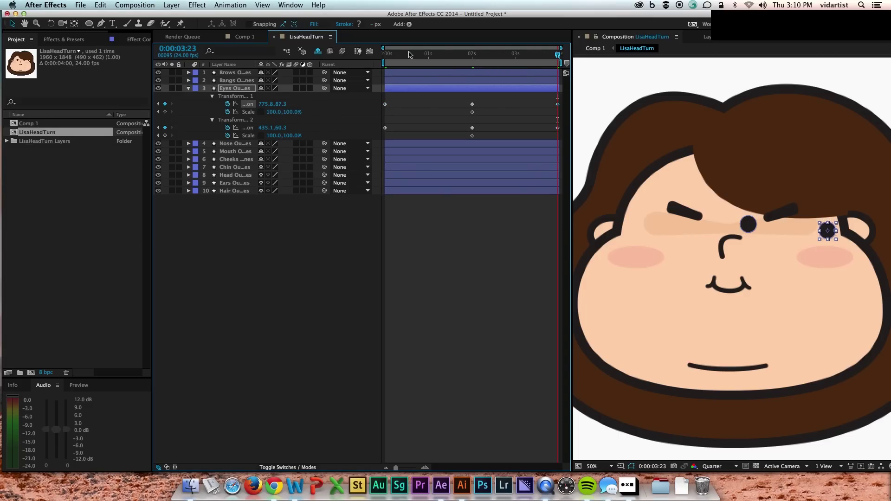
left_click(285, 104)
left_click_drag(390, 59, 385, 59)
left_click(297, 216)
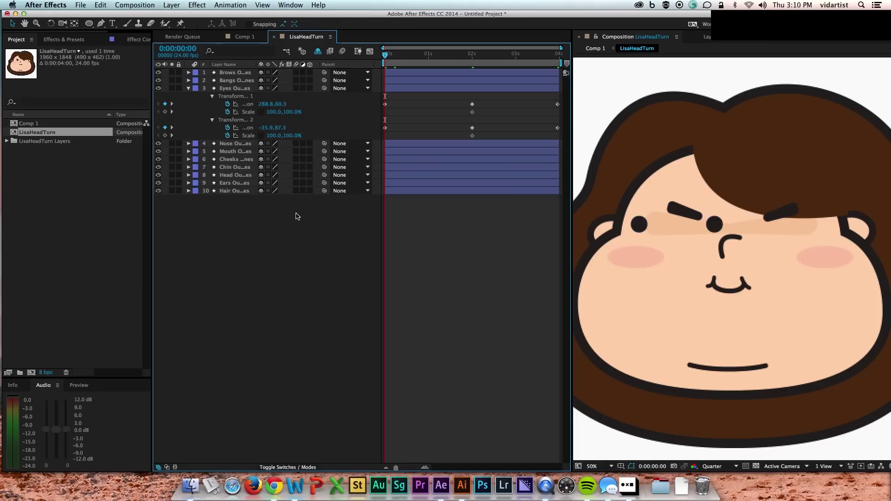
At the last frame, 0:00:03:23, shift both eyebrows right, with positions of 704.4, 69.4 for Group 1 and 364.9, 43.9 for Group 2.
left_click_drag(392, 56, 598, 59)
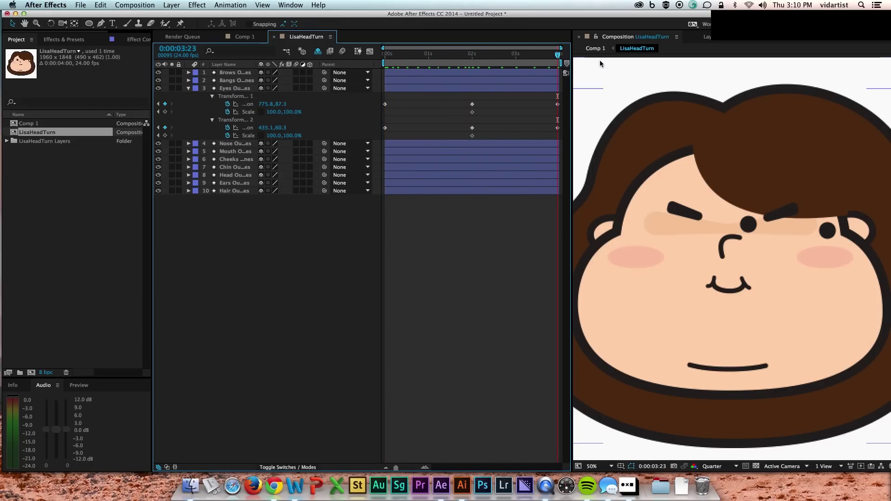
left_click(235, 80)
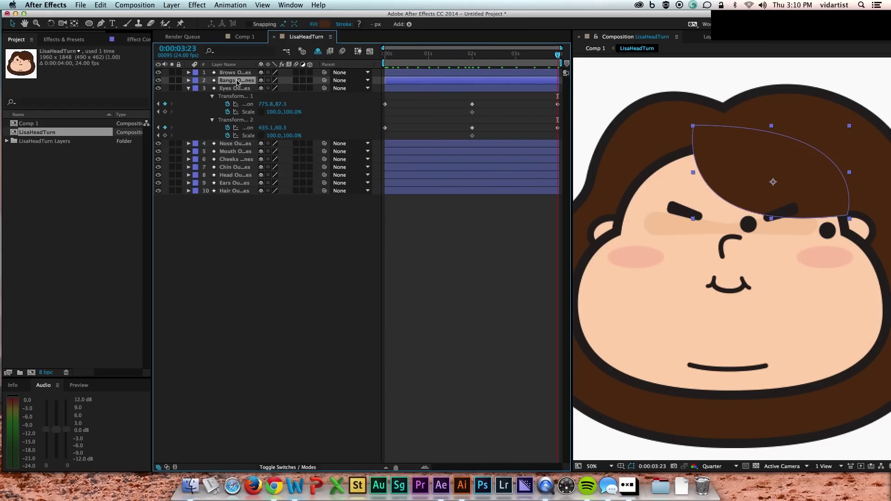
left_click(234, 73)
left_click(189, 72)
left_click(197, 81)
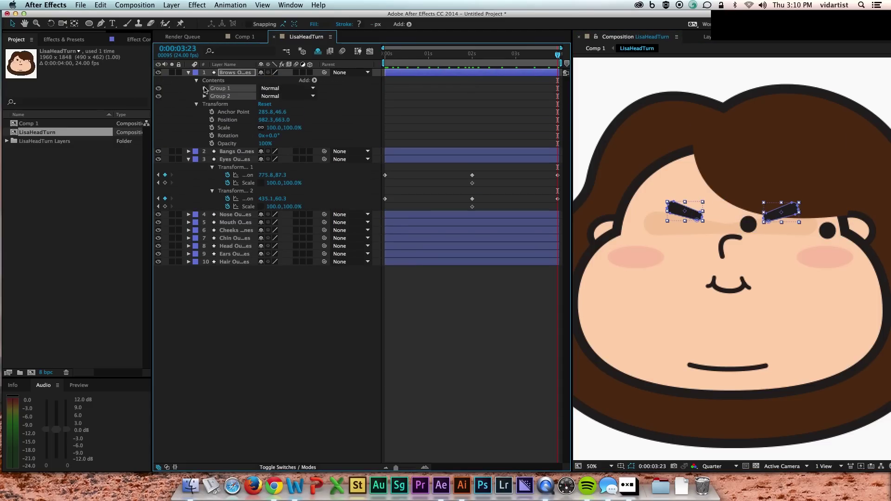
left_click(205, 88)
left_click(212, 112)
left_click(212, 199)
left_click_drag(685, 211, 751, 210)
left_click_drag(833, 212, 833, 217)
At 0 seconds, shift both eyebrows left, with positions of 205.6, 49.3 for Group 1 and -114.6, 69.9 for Group 2.
key("Home")
left_click(237, 73)
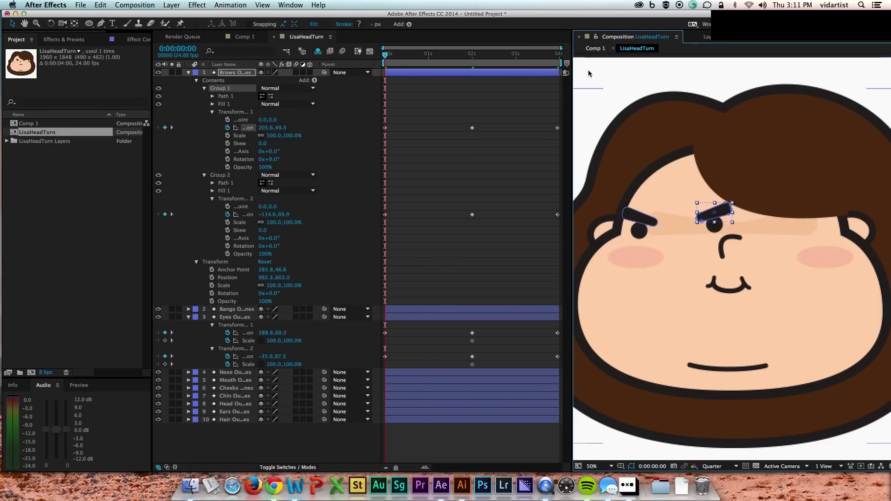
key("u")
Keyframe the nose's position from 741.5, 817.8 at 0 seconds, through the center at 2 seconds, to 1261.5, 821.8 at the last frame.
left_click(236, 175)
key("p")
left_click_drag(385, 55, 473, 55)
left_click(212, 183)
key("alt+shift+r")
left_click_drag(736, 253, 677, 247)
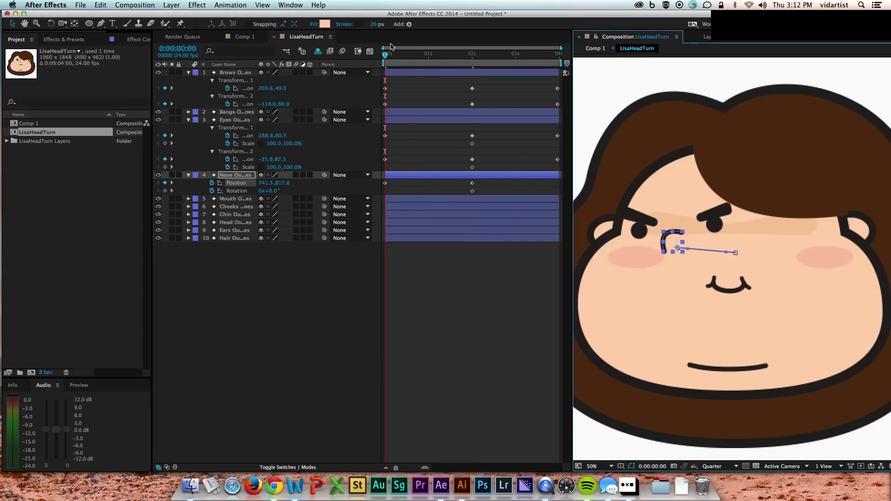
left_click_drag(385, 55, 558, 54)
left_click_drag(736, 253, 808, 260)
Keyframe the nose's rotation through the turn, with 0.1° at 0 seconds, an upright nose at 2 seconds and 98° at the last frame.
key("w")
left_click_drag(558, 54, 473, 54)
left_click_drag(736, 244, 714, 167)
key("Home")
left_click_drag(683, 239, 672, 242)
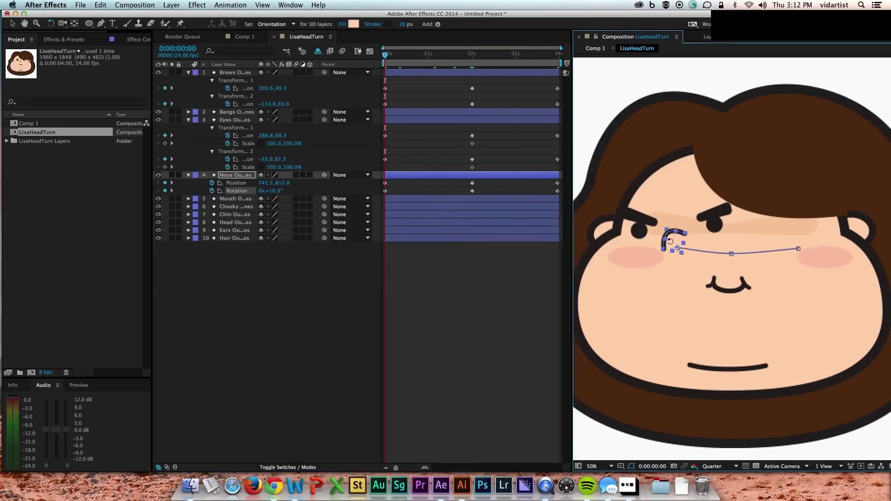
Save the project as HeadTurn.aep and pose the mouth with a rotation of -9.1° at the last frame and 11.4° at 0 seconds.
left_click_drag(384, 55, 542, 61)
key("ctrl+s")
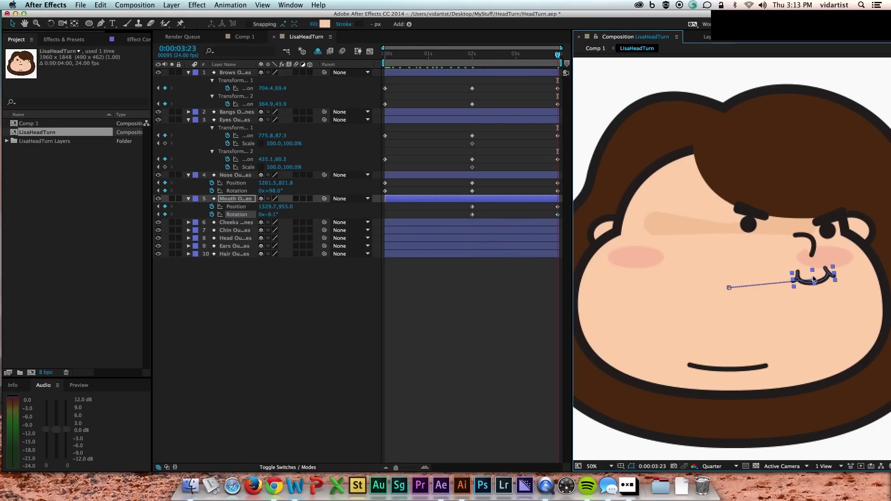
key("Home")
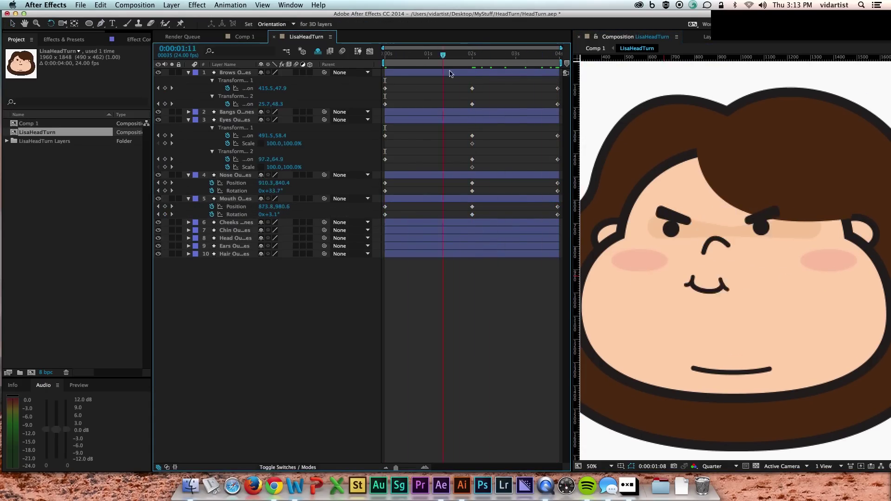
Keyframe the chin line's position and rotation, moving it to 1382.2, 1284.3 with a rotation of -17° at the last frame.
left_click(731, 370)
key("p")
key("shift+r")
left_click_drag(769, 370, 830, 359)
key("v")
At 0 seconds, move the chin line to 566.2, 1284.3 with a rotation of 22°, and save the project.
key("Home")
left_click_drag(732, 370, 642, 359)
key("u")
key("g")
key("u")
left_click(214, 325)
key("space")
key("ctrl+s")
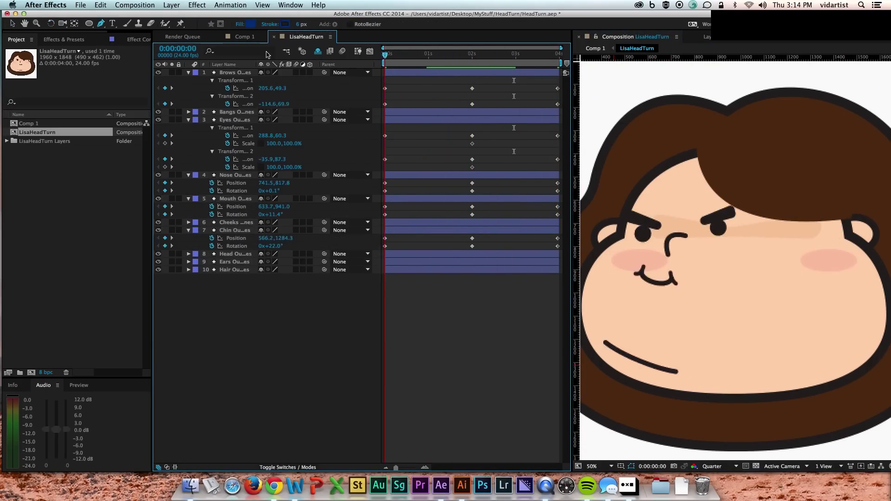
Add a path keyframe for the head outline in Group 1 of the Head layer at 2 seconds.
key("k")
left_click(233, 265)
left_click(188, 254)
left_click(196, 262)
left_click(226, 285)
left_click(212, 285)
left_click(228, 294)
At 0 seconds, reshape the head outline by pulling in and curving the right cheek and jaw points.
key("Home")
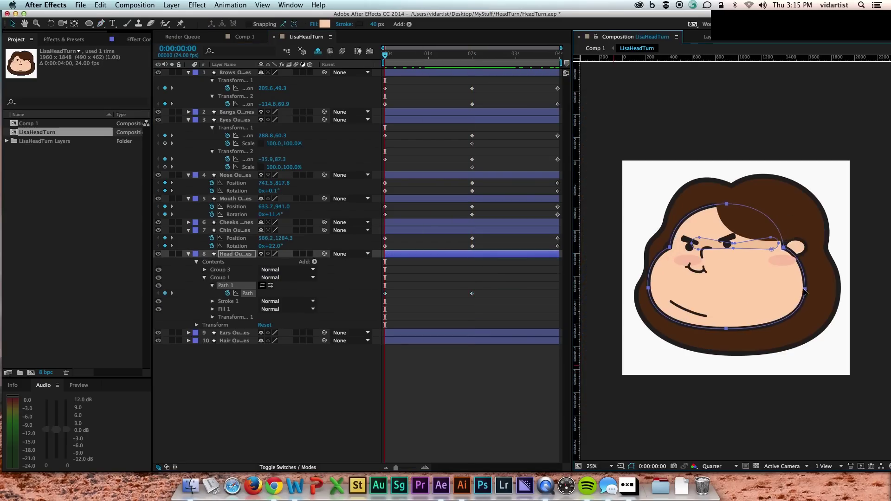
key("v")
left_click_drag(886, 317, 876, 317)
left_click_drag(842, 398, 775, 398)
key("g")
left_click_drag(876, 317, 866, 334)
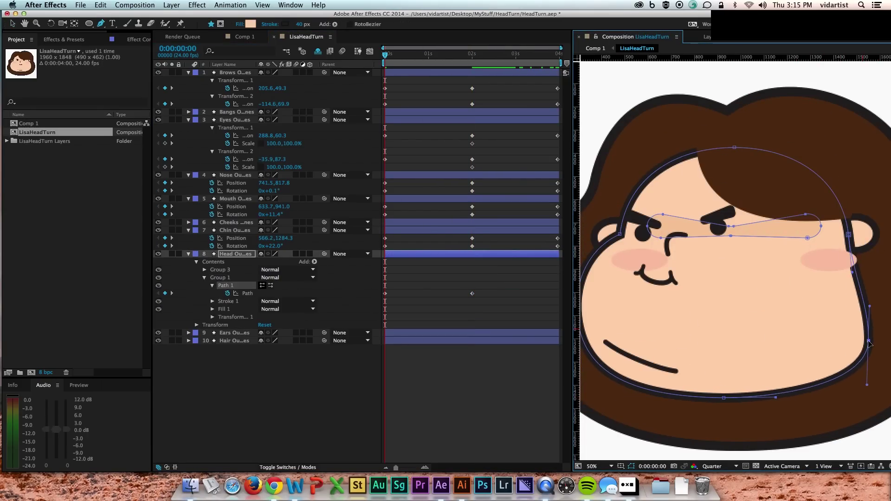
left_click_drag(866, 295, 879, 300)
At the last frame, reshape the head outline by pulling in the left cheek side.
left_click_drag(385, 55, 560, 56)
left_click_drag(661, 286, 671, 294)
left_click(336, 350)
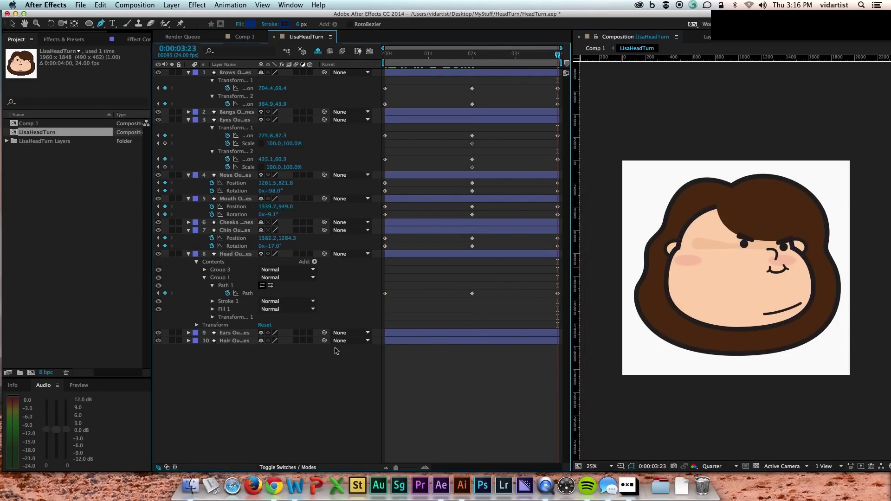
Try to keyframe the ears' positions by shifting both ears at 0 seconds.
left_click_drag(473, 55, 385, 55)
left_click(188, 333)
left_click(196, 341)
key("u")
key("v")
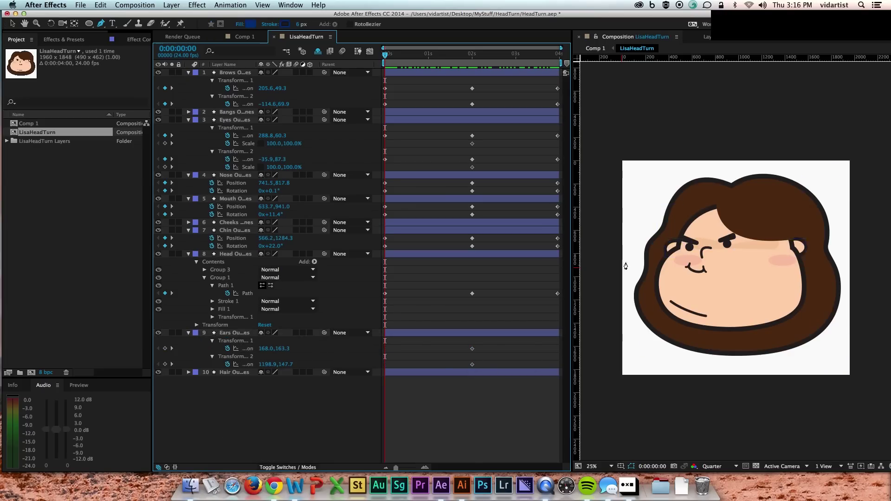
left_click_drag(674, 249, 683, 249)
left_click_drag(798, 248, 803, 248)
left_click(679, 249, "shift")
Keyframe the ears' scale, with Group 1 at 67% and Group 2 at 124% at 0 seconds, and swapped at the last frame.
key("u")
key("u")
key("s")
key("s")
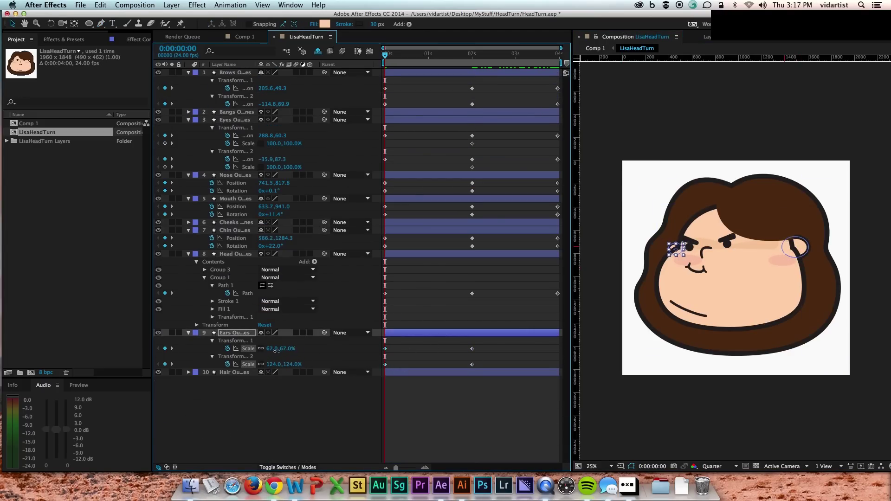
left_click(385, 349)
key("End")
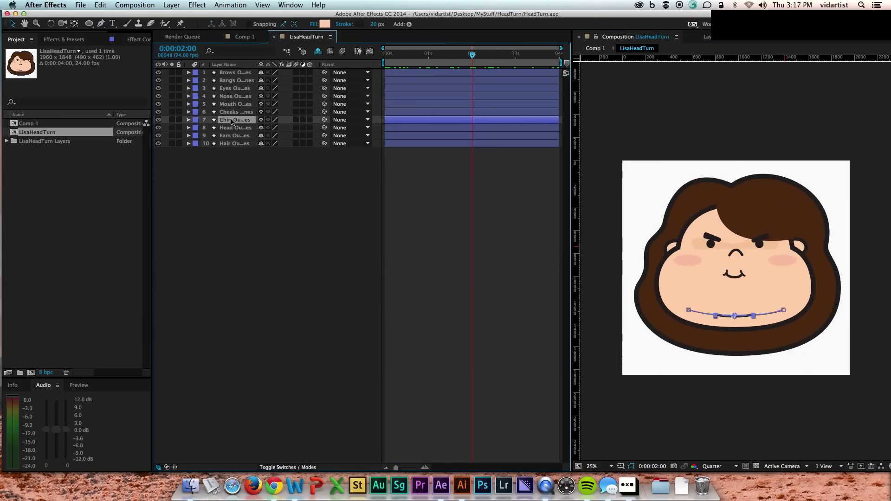
Duplicate the Head layer above Cheeks, remove the copy's stroke, and use it as the Cheeks layer's Alpha track matte.
right_click(251, 64)
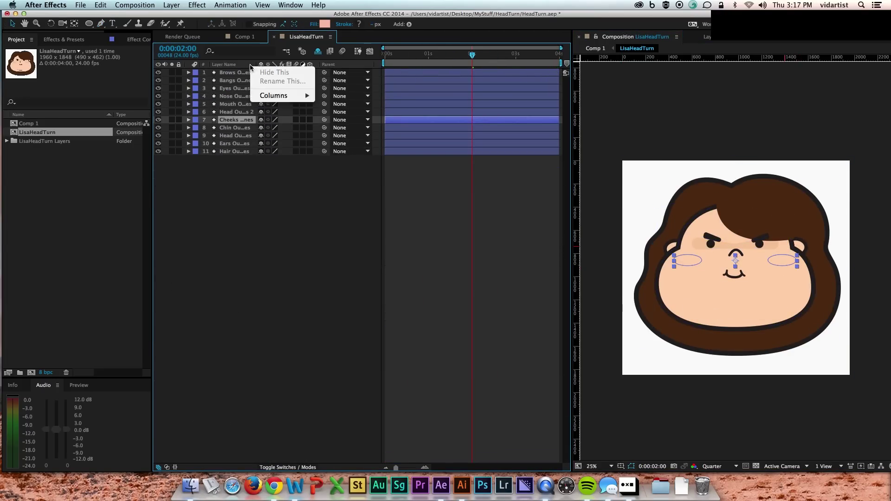
left_click(297, 140)
left_click_drag(662, 263, 667, 263)
left_click(239, 112)
left_click(344, 24)
left_click(399, 214)
left_click(475, 267)
left_click(239, 120)
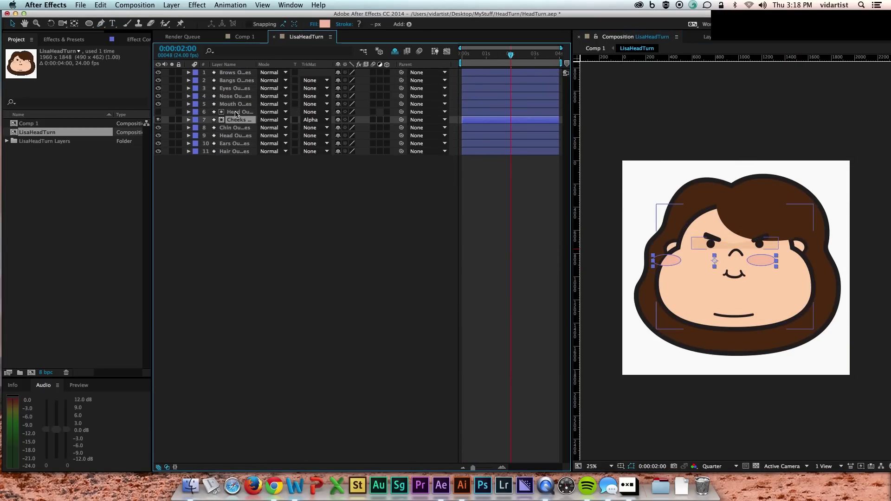
Add position, scale and rotation keyframes to both Cheeks groups at 2 seconds and hide the Modes column.
left_click(189, 120)
left_click(228, 175)
right_click(319, 65)
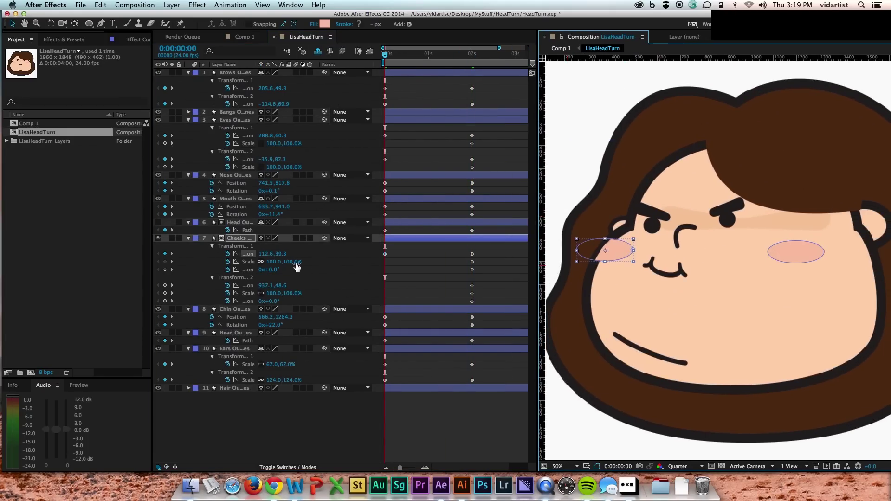
Pose the cheeks at both extremes, scaling Group 1 to 69% and Group 2 to 121.2% at 0 seconds, and the reverse at the last frame.
left_click(739, 262)
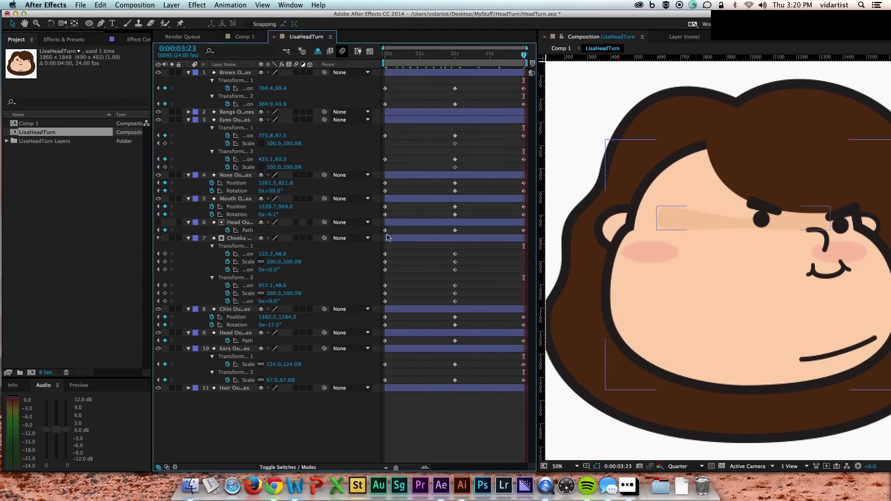
left_click(385, 286)
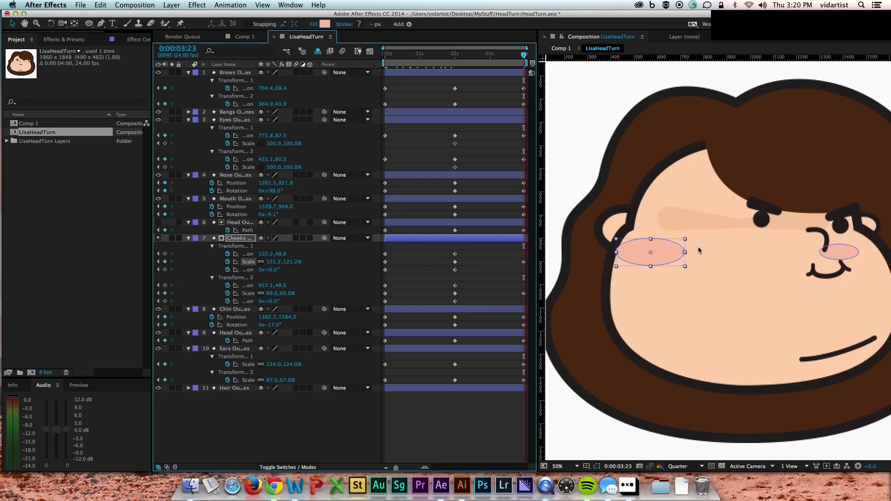
key("w")
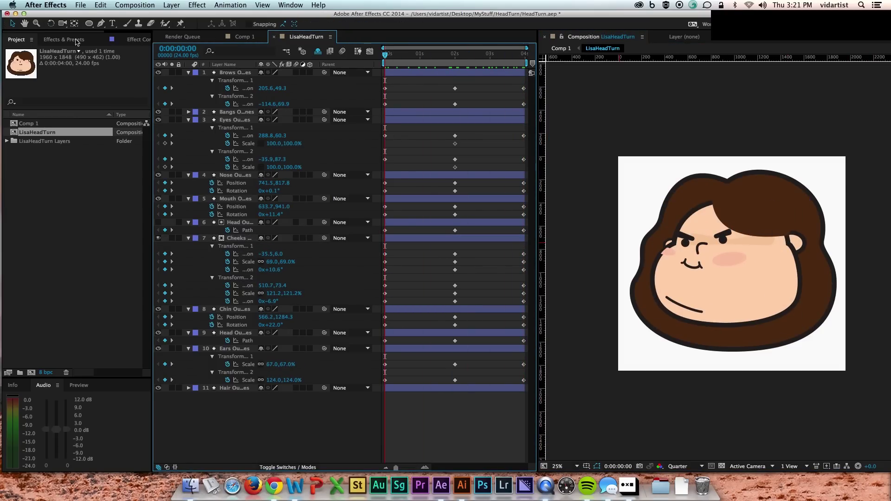
Preview the head turn animation and fit the whole composition in the viewer.
left_click(78, 386)
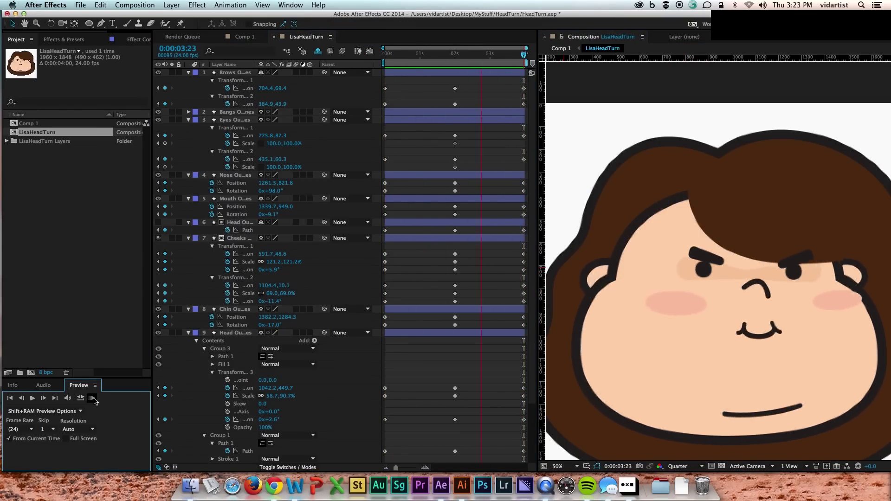
left_click(558, 467)
left_click(587, 326)
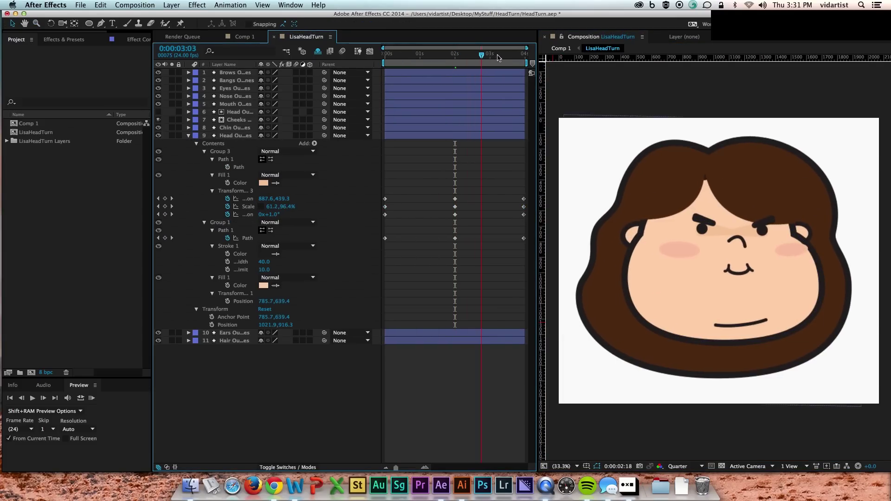
Check the head turn at the last frame, play a RAM preview of it, and save the project.
left_click_drag(498, 57, 540, 61)
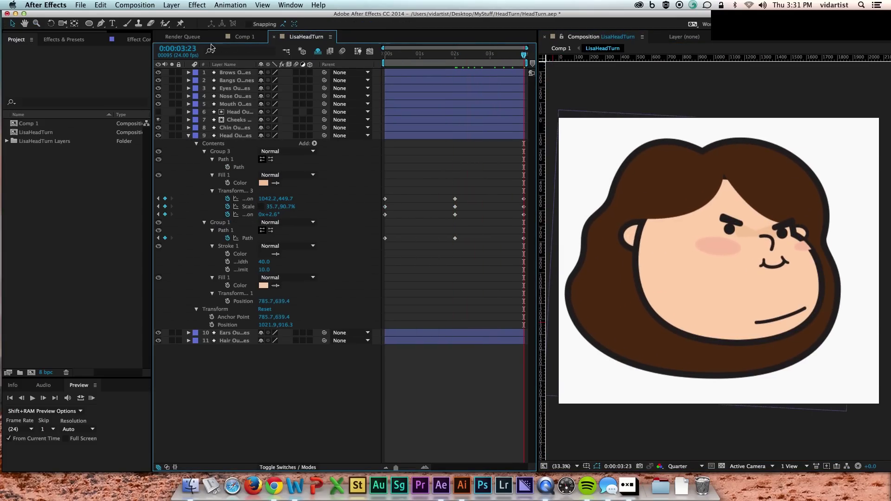
left_click(92, 398)
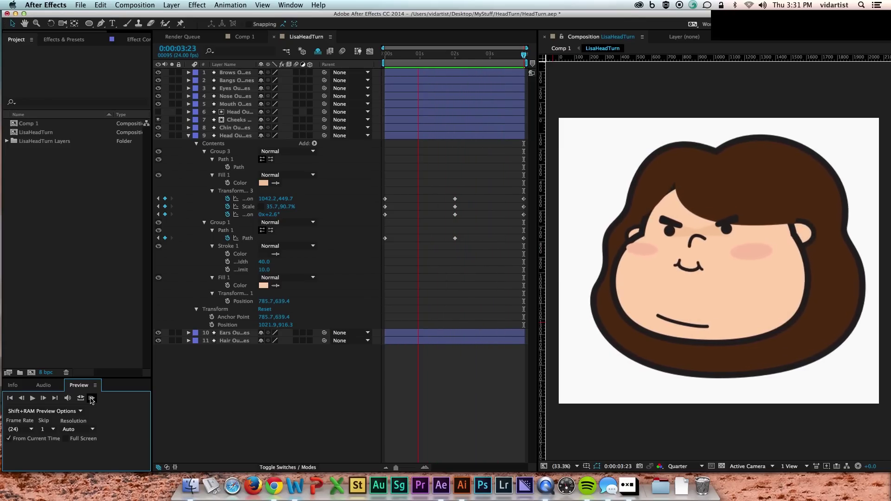
left_click(91, 399)
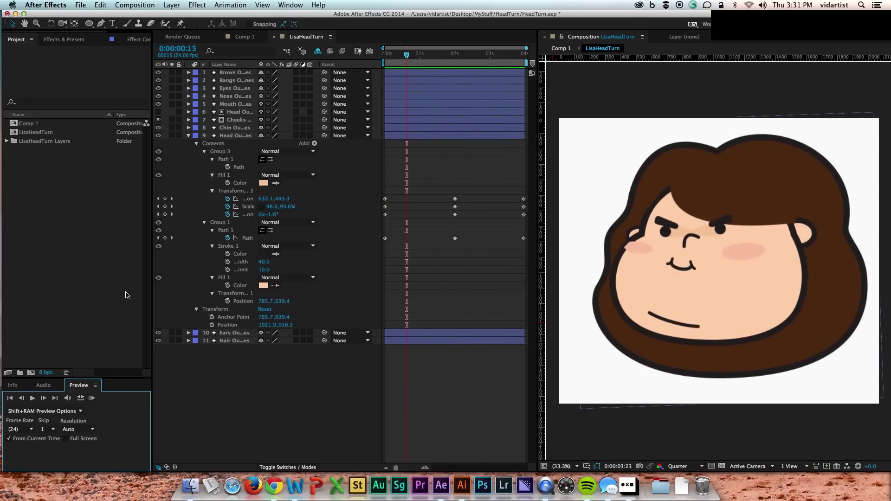
key("super+s")
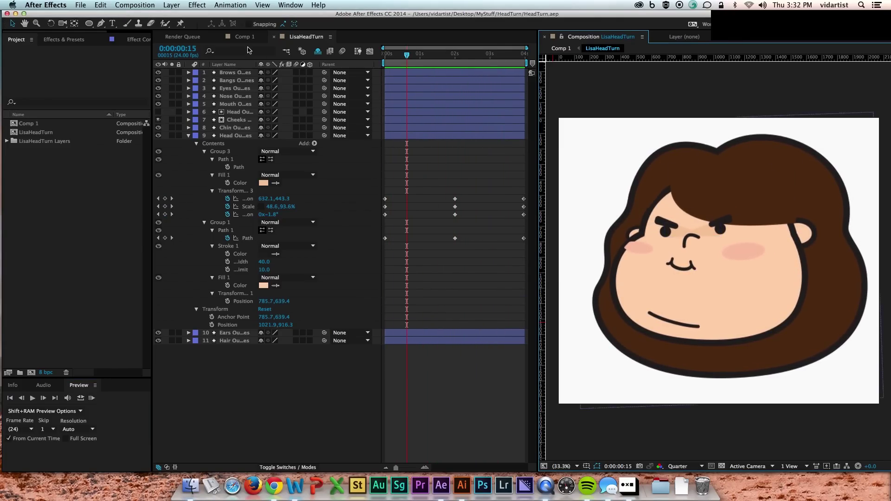
In Comp 1, enable time remapping on the LisaHeadTurn layer.
left_click(245, 37)
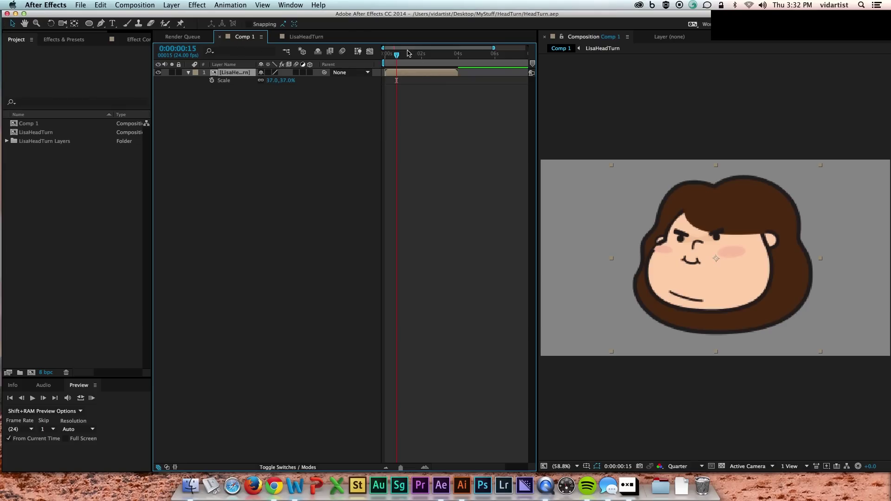
left_click_drag(408, 53, 412, 53)
key("super+alt+t")
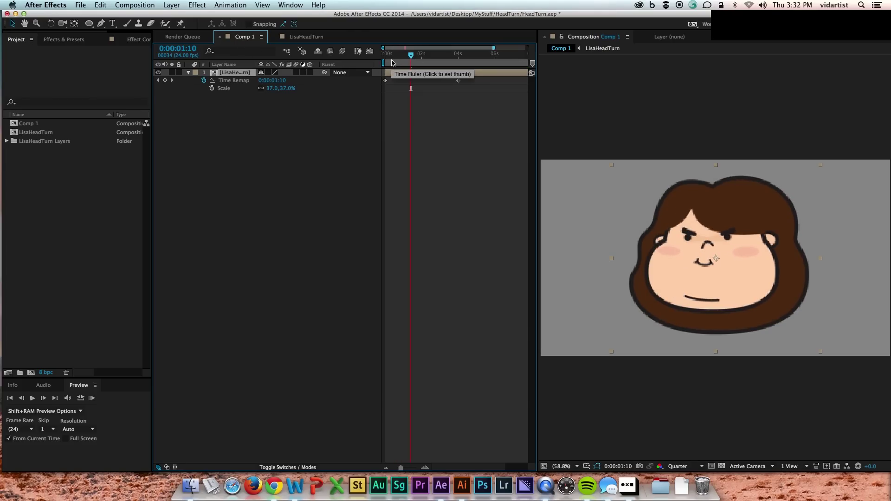
Try scrubbing the LisaHeadTurn layer's Time Remap value at 0:00:04:15 and undo the change.
left_click_drag(411, 53, 467, 51)
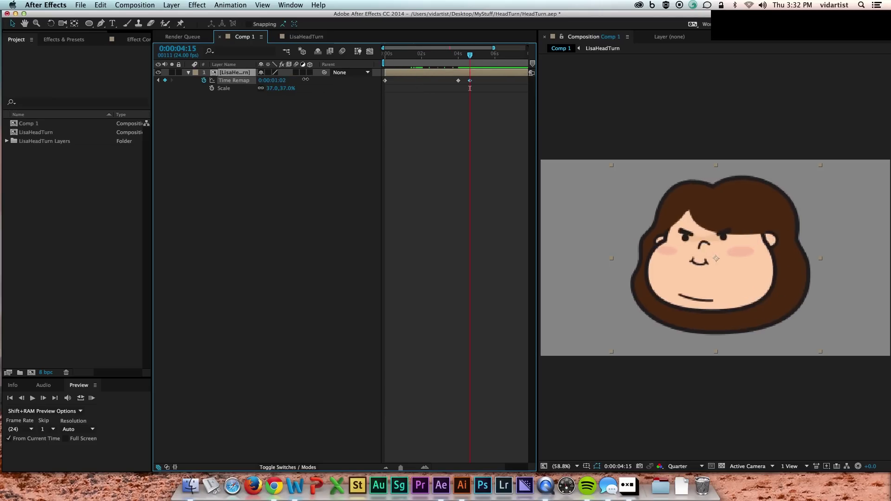
left_click_drag(305, 78, 425, 79)
key("super+z")
Delete the LisaHeadTurn layer's Time Remap keyframe at 4 seconds, keeping only the one at 0 seconds.
left_click(458, 55)
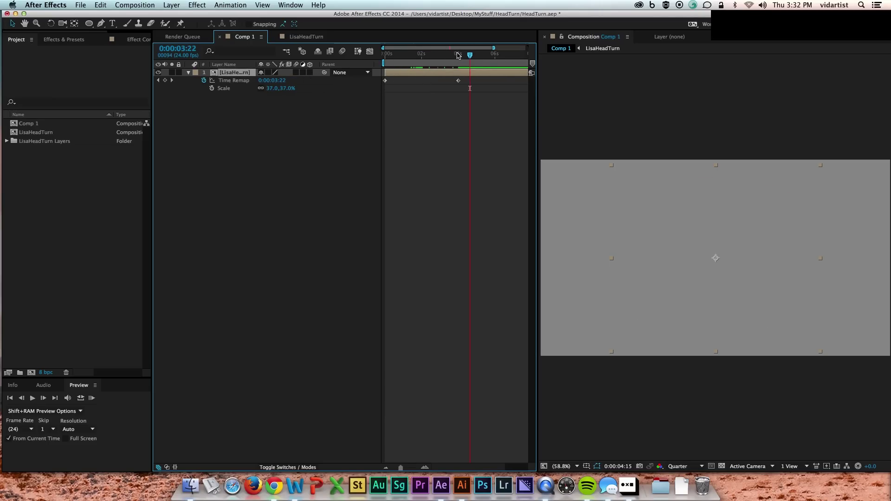
left_click_drag(457, 53, 384, 63)
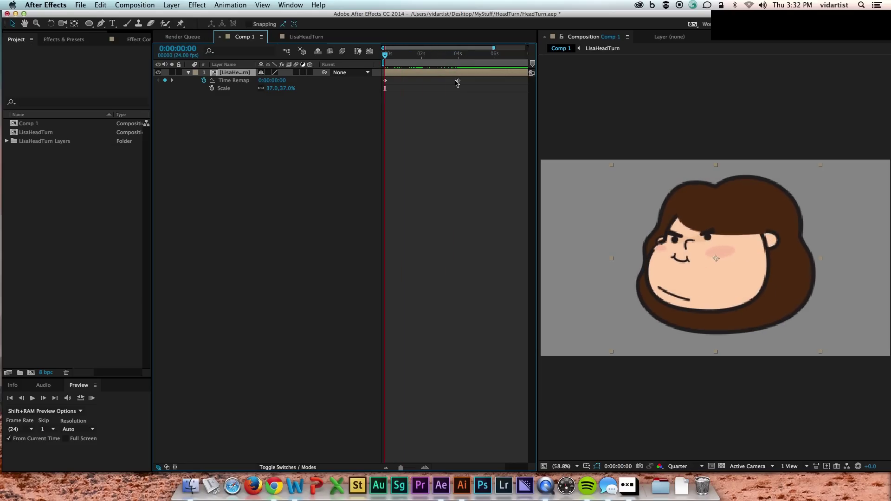
left_click_drag(464, 78, 449, 85)
key("Delete")
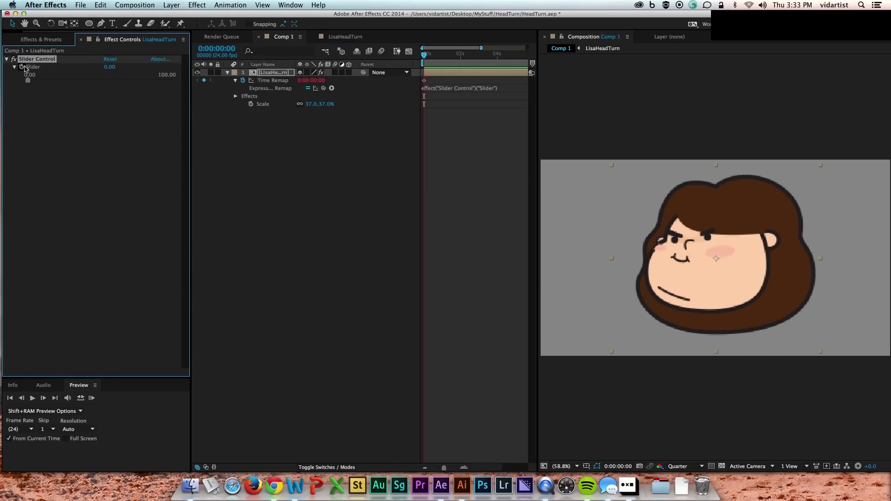
Try driving the layer's Time Remap by expression with a Slider Control and with an Angle Control.
left_click_drag(30, 82, 31, 83)
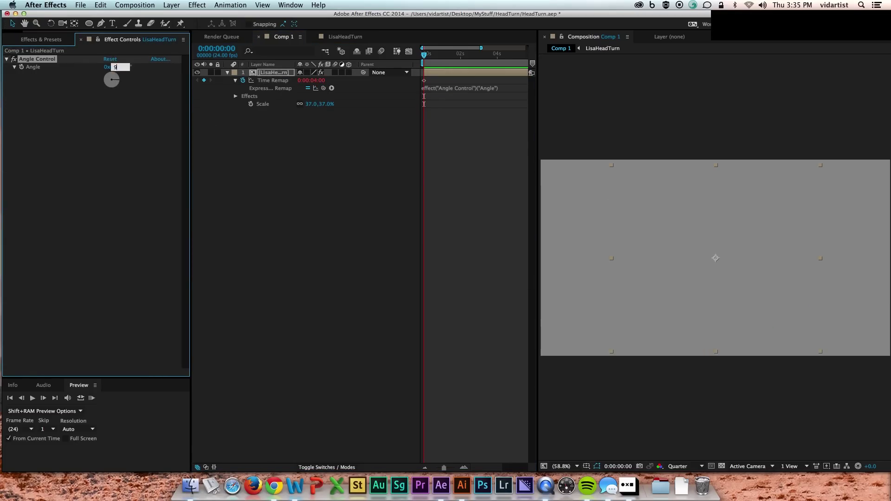
key("Return")
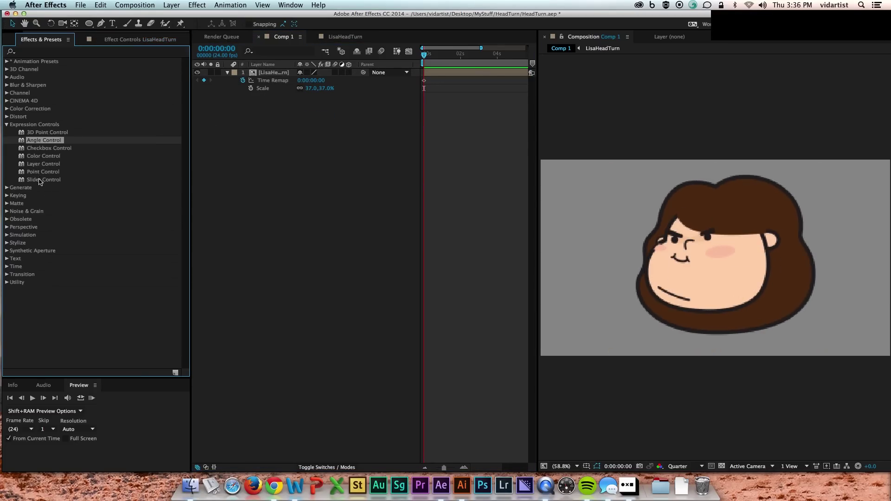
Apply a Slider Control to the LisaHeadTurn layer and drive Time Remap with the expression effect("Slider Control")("Slider")/25.
left_click_drag(40, 182, 236, 75)
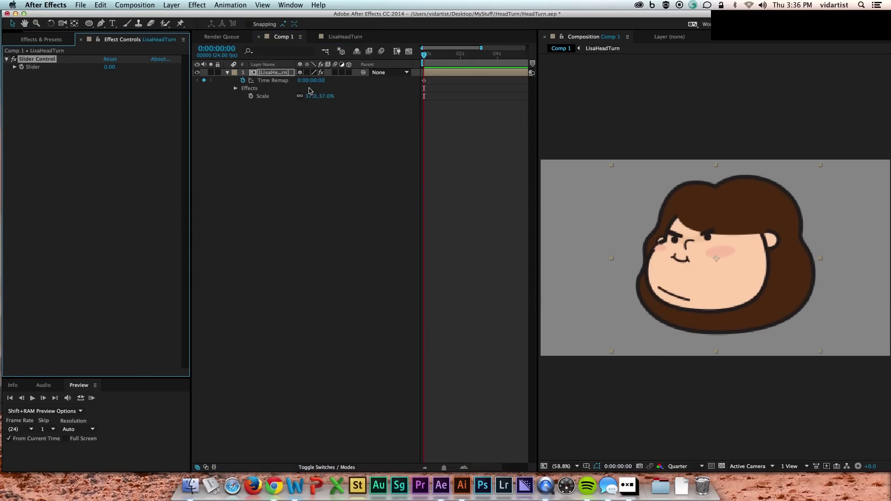
left_click(243, 80, "alt")
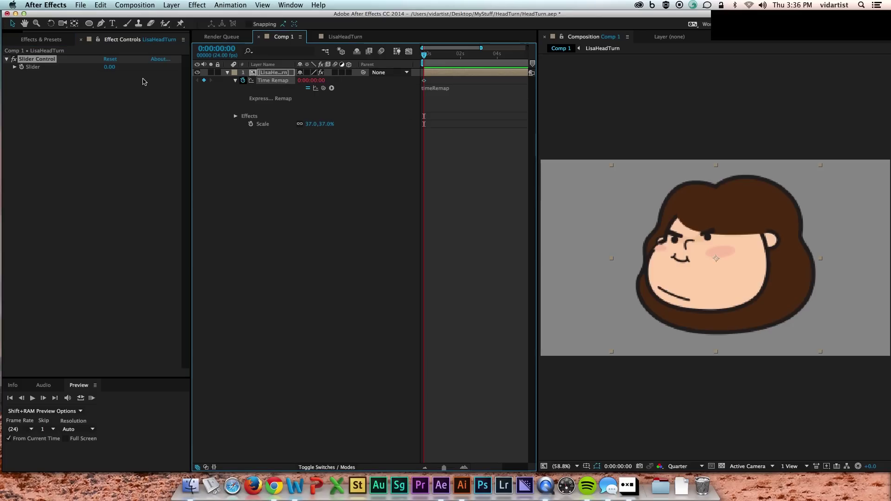
left_click_drag(324, 88, 33, 67)
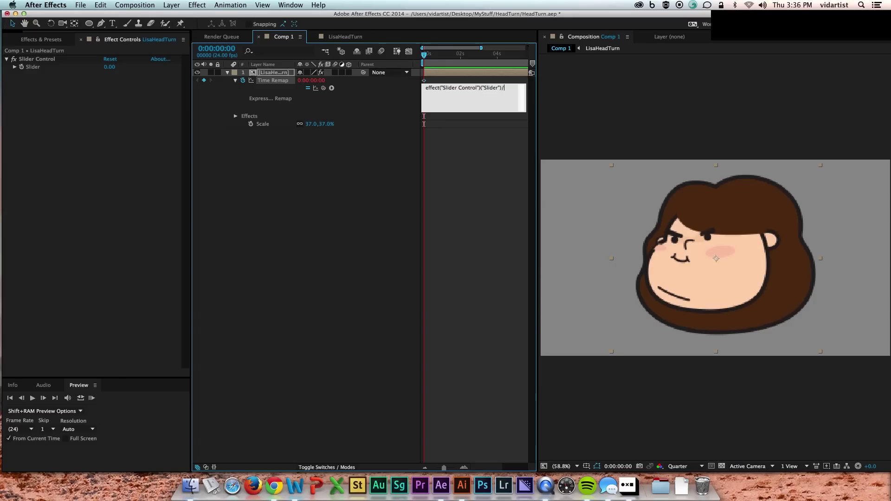
left_click(443, 157)
Test the slider up to about 100 and change the divisor in the Time Remap expression to 26.
left_click_drag(109, 67, 172, 84)
left_click(14, 67)
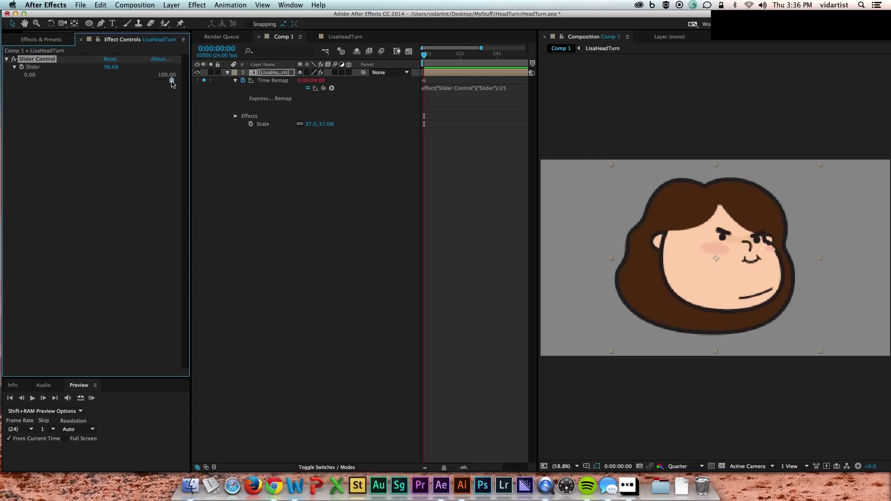
left_click(510, 89)
left_click(511, 88)
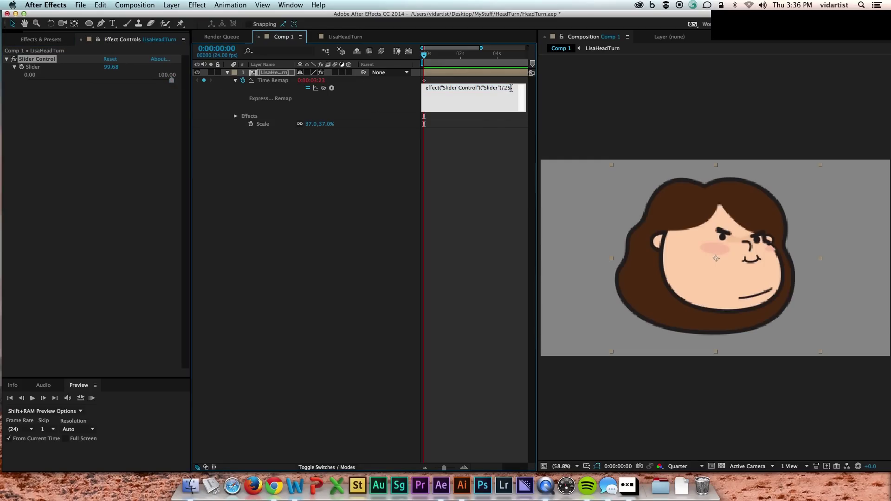
left_click(386, 173)
Return the slider to 0, keyframe it at 0:00:00:00 and reveal the layer's keyframed properties.
left_click_drag(172, 80, 23, 77)
left_click(224, 142)
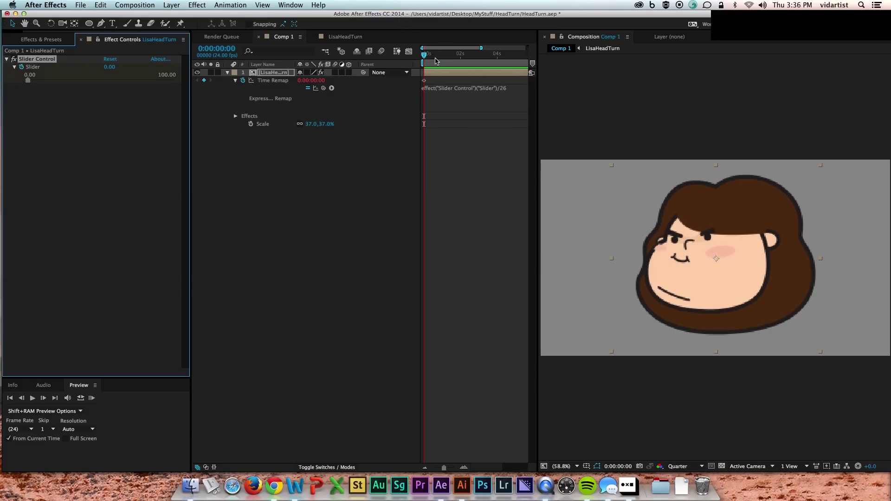
key("u")
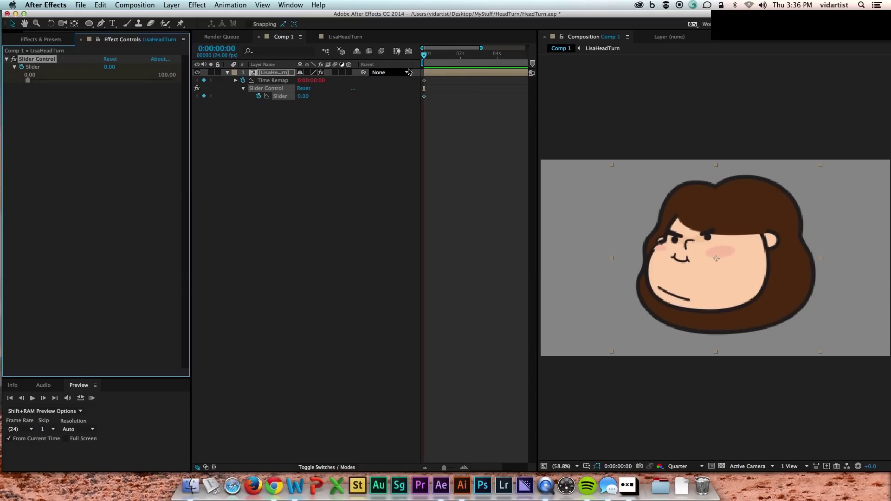
Keyframe the slider at 100 at 0:00:00:20.
mouse_move(429, 58)
left_mouse_down()
mouse_move(455, 54)
mouse_move(440, 55)
left_mouse_up()
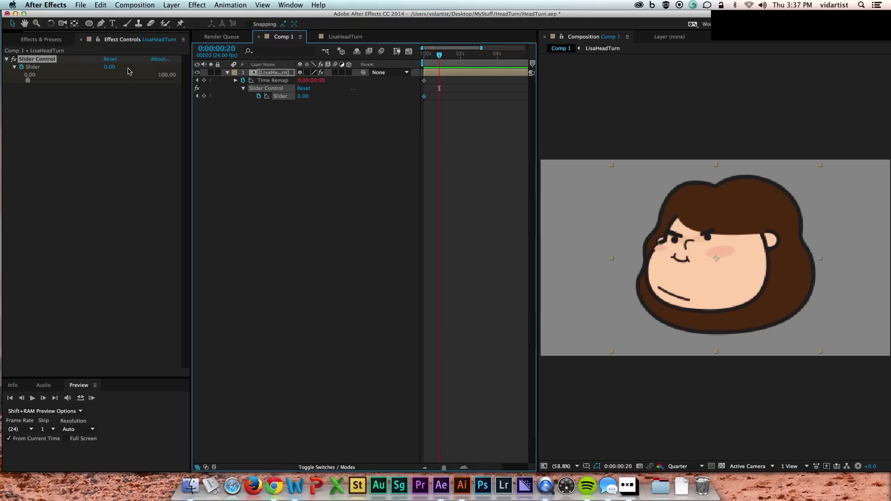
left_click(110, 66)
left_click_drag(109, 67, 203, 82)
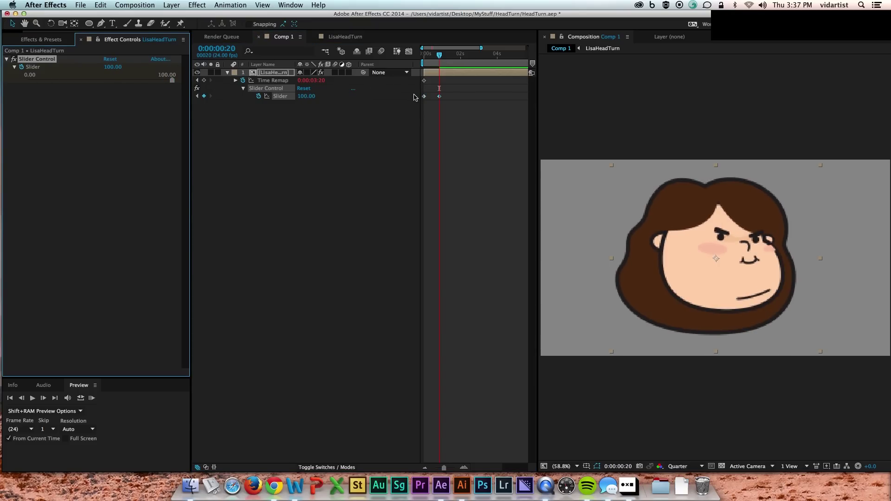
Ease the slider keyframe at 0:00:00:20 and lengthen its incoming influence in the speed graph for a fast start and slow stop.
right_click(439, 97)
mouse_move(495, 204)
left_click(581, 222)
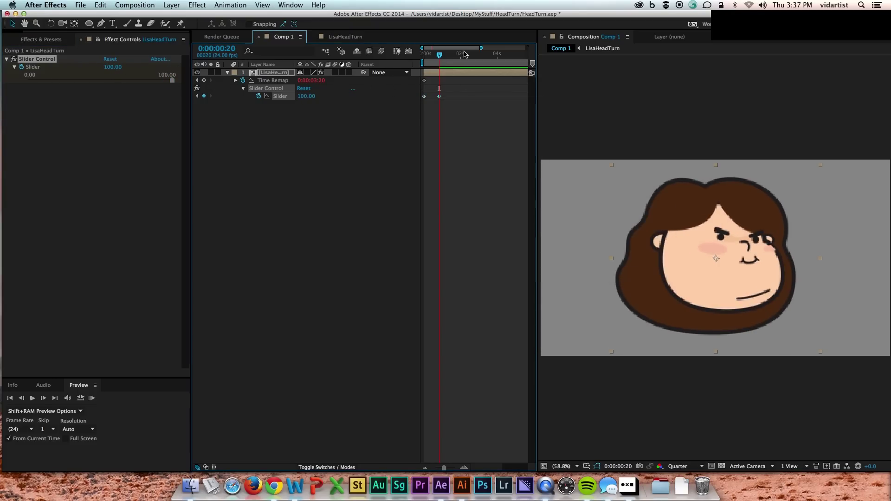
left_click_drag(480, 48, 442, 49)
left_click(409, 51)
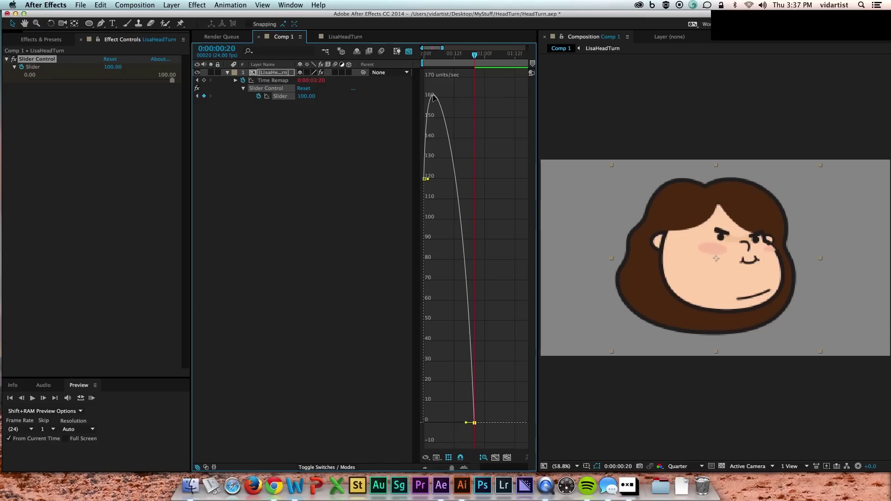
left_click_drag(466, 422, 438, 408)
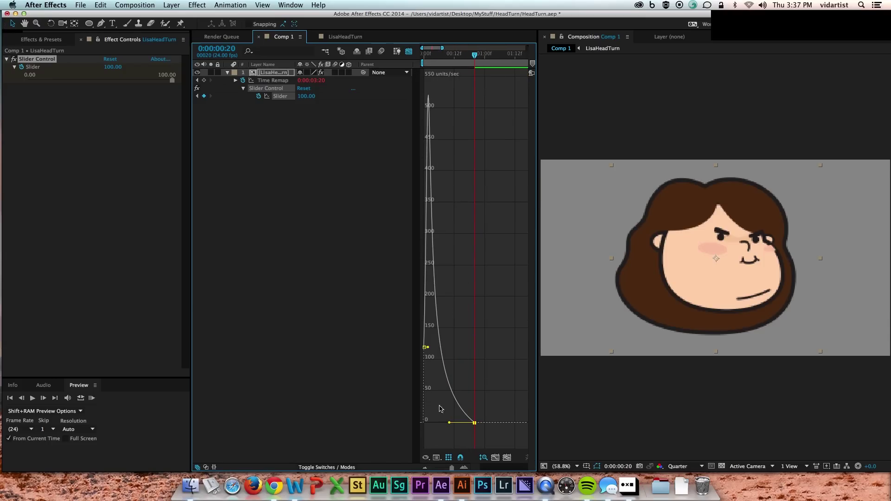
left_click(408, 51)
Preview the slider-driven head turn in Comp 1 from near the start.
left_click(429, 55)
key("space")
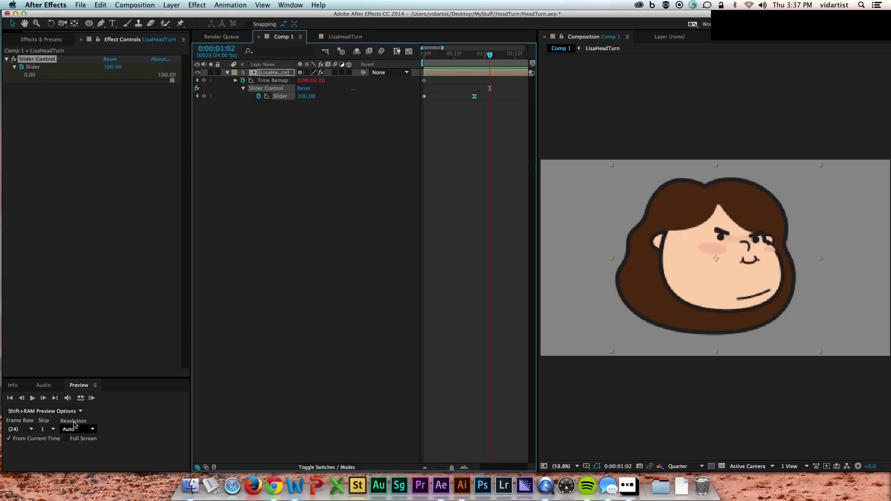
left_click(91, 399)
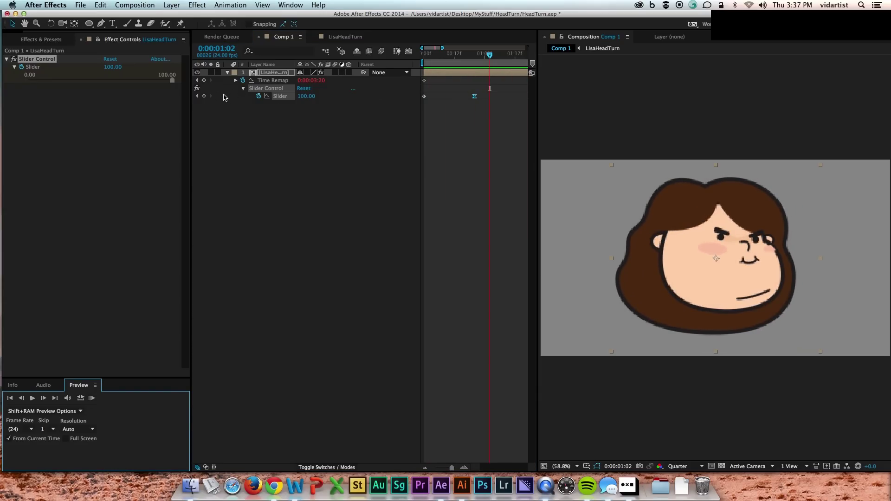
Open the LisaHeadTurn composition, collapse the properties of all layers and deselect them.
left_click(343, 37)
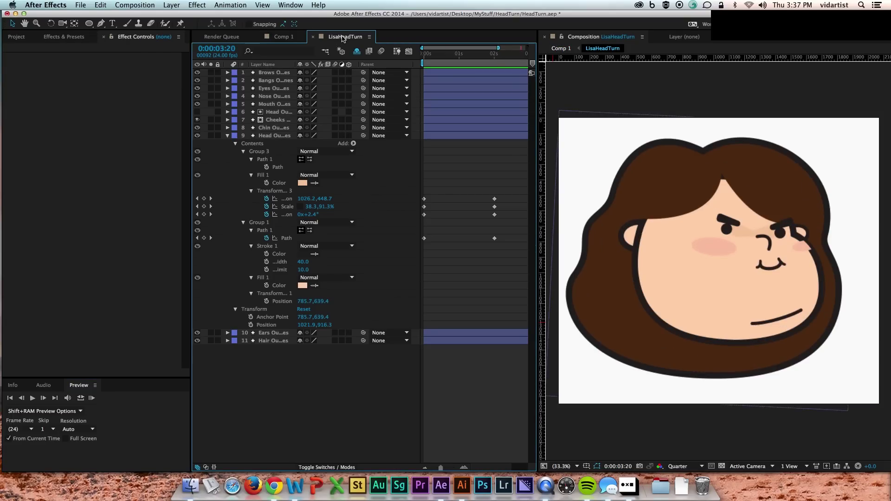
key("super+a")
key("u")
key("u")
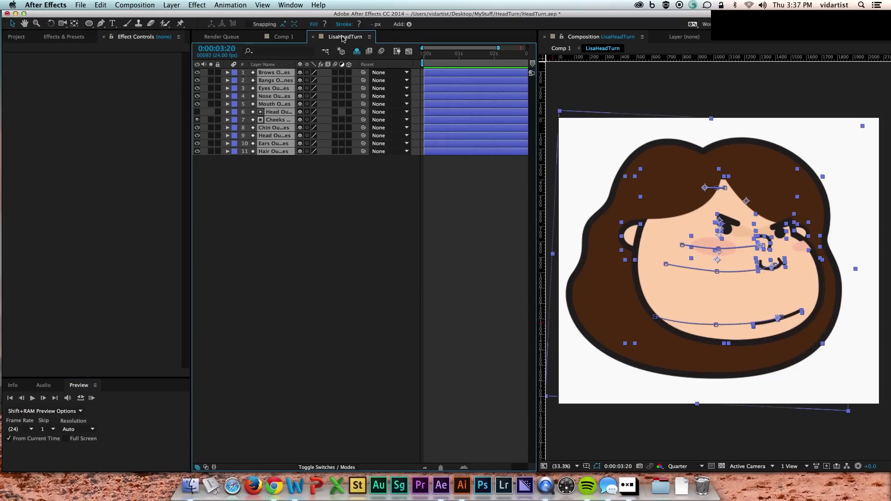
left_click(298, 221)
Parent all the other layers, including the ears and hair, to the layer 9 Head Outlines.
left_click(278, 136)
left_click(278, 128)
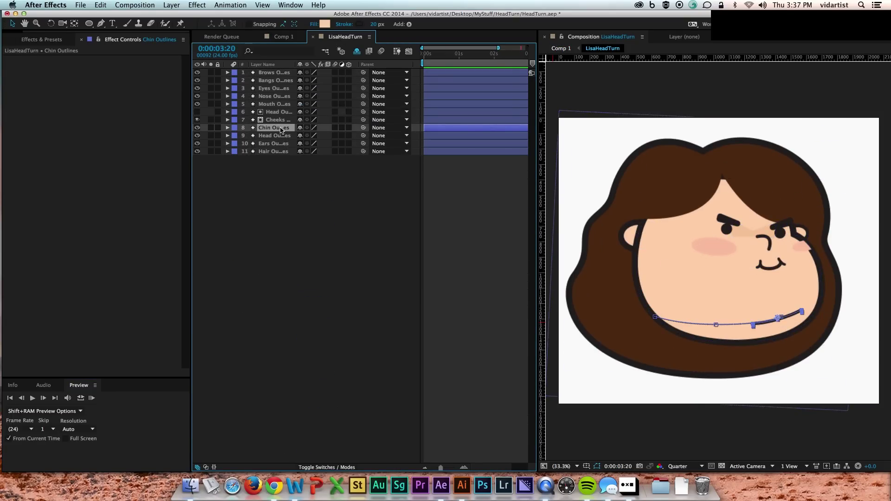
left_click(280, 73, "shift")
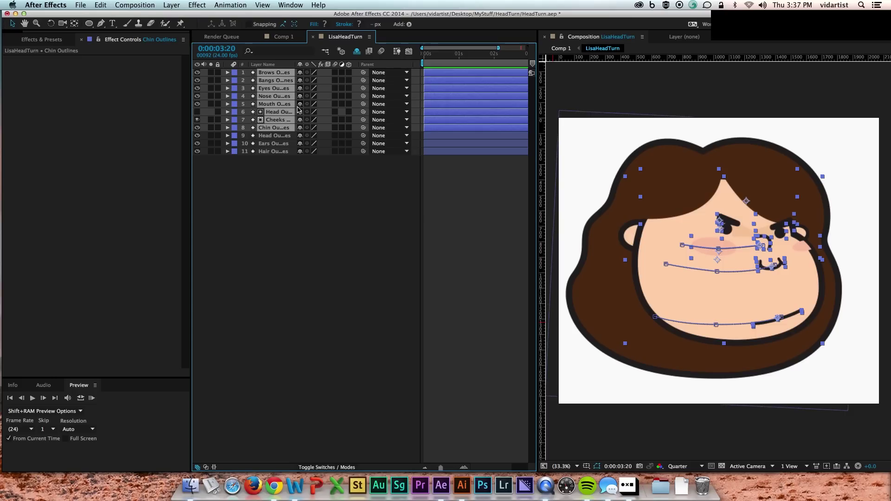
left_click(288, 144, "super")
left_click(289, 152, "super")
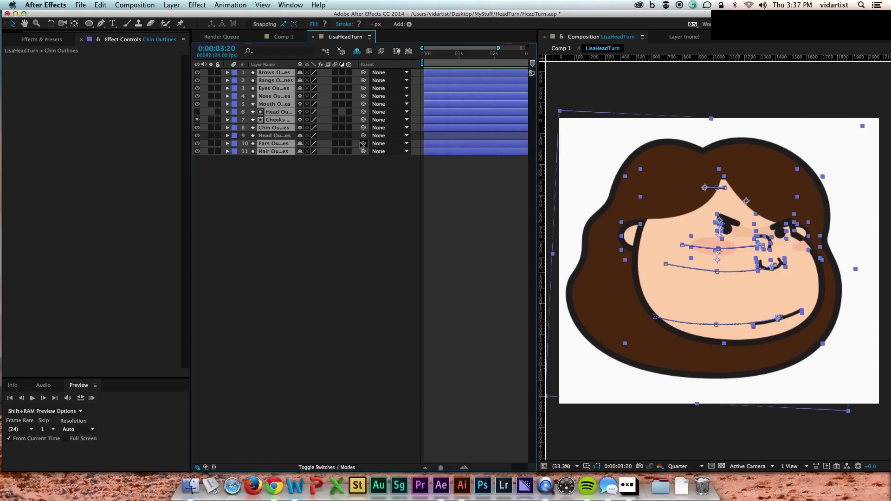
left_click_drag(363, 144, 274, 136)
Move the Head Outlines layer's anchor point straight down to just above the chin line.
left_click(273, 136)
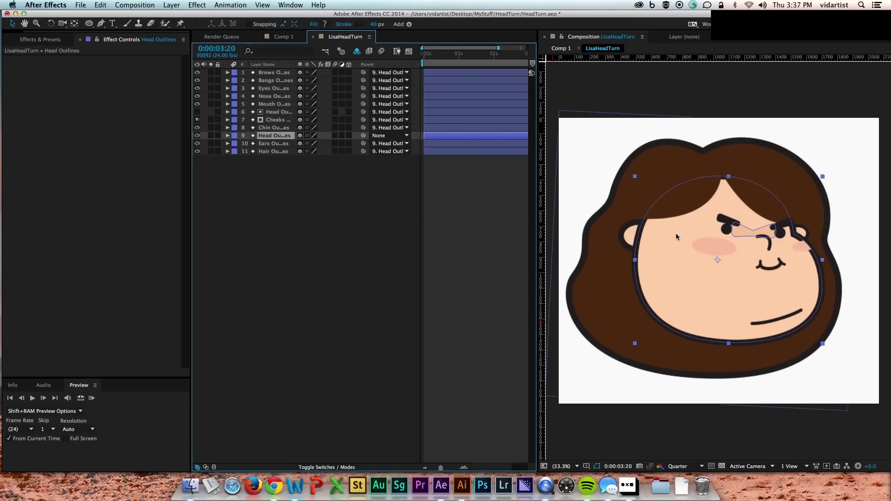
key("y")
left_click_drag(718, 260, 719, 302)
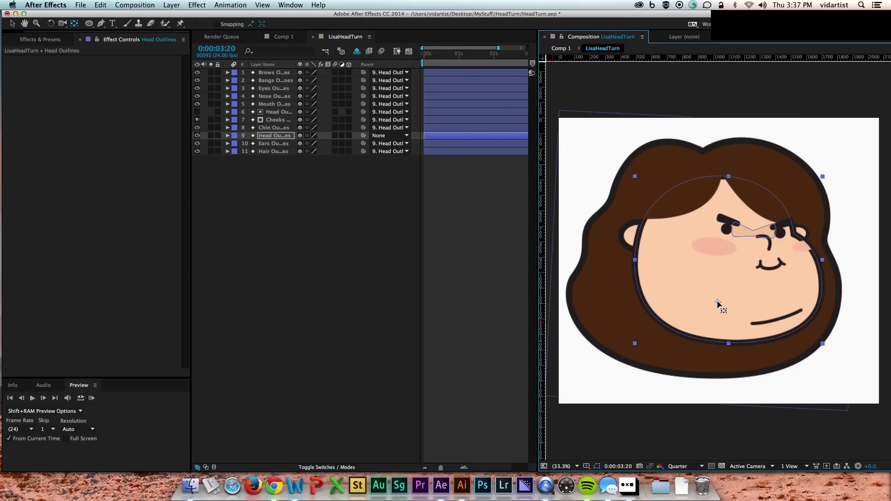
Add a Rotation keyframe of 0° to the Head Outlines layer at 0:00:02:00.
key("u")
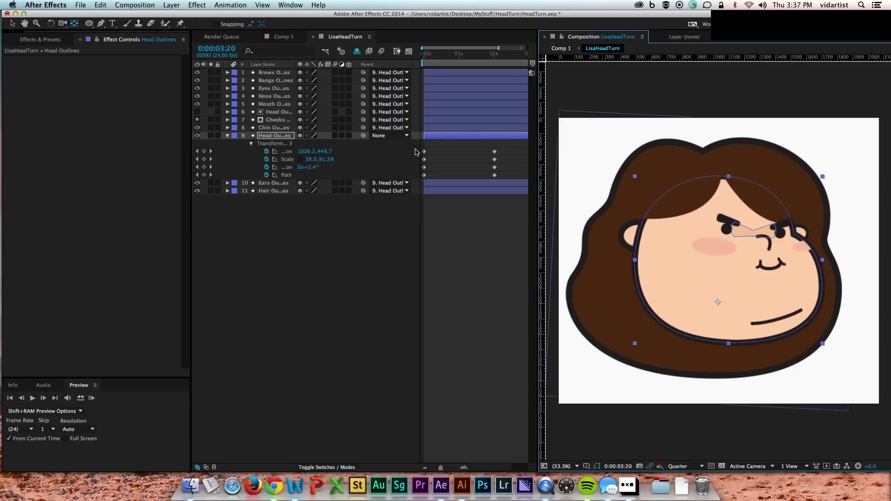
left_click(496, 57)
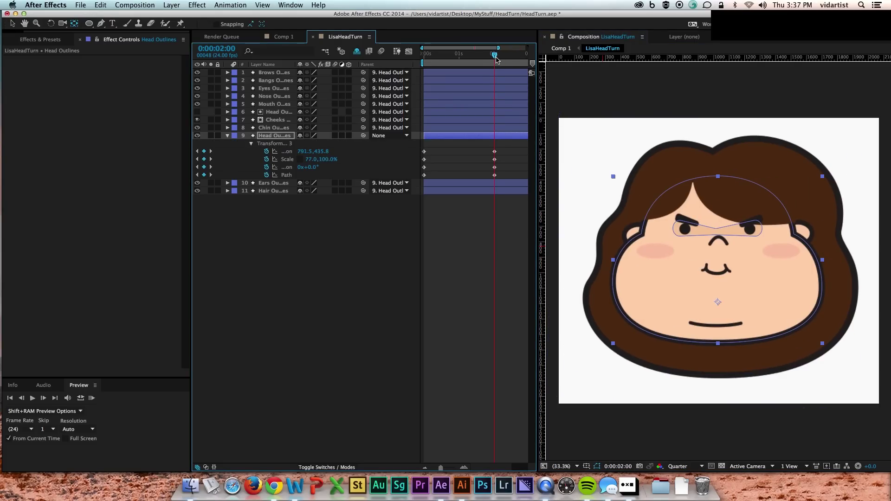
key("alt+shift+r")
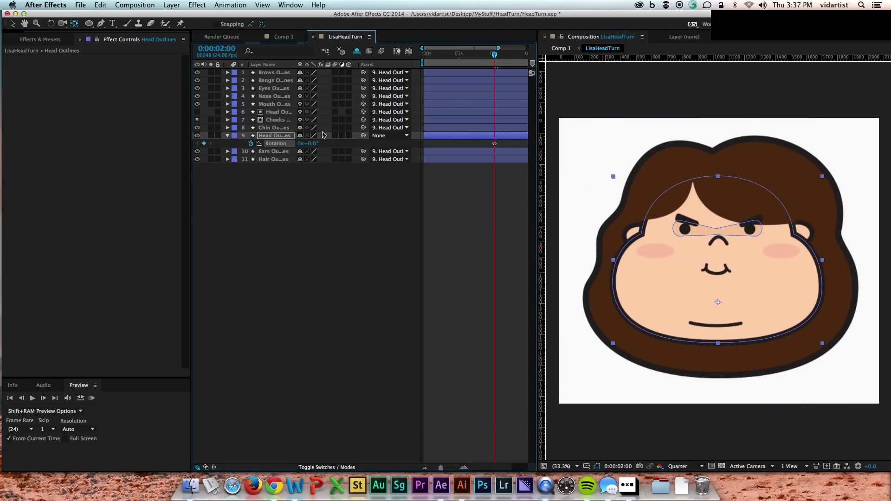
Rotate the Head Outlines layer to about 5.5° at 0:00:00:00, tilting the head clockwise.
key("Home")
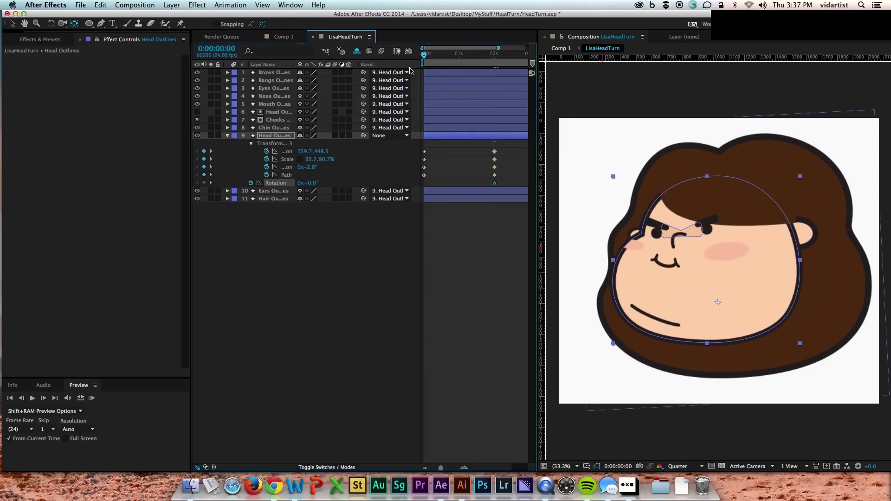
key("w")
left_click_drag(756, 245, 773, 245)
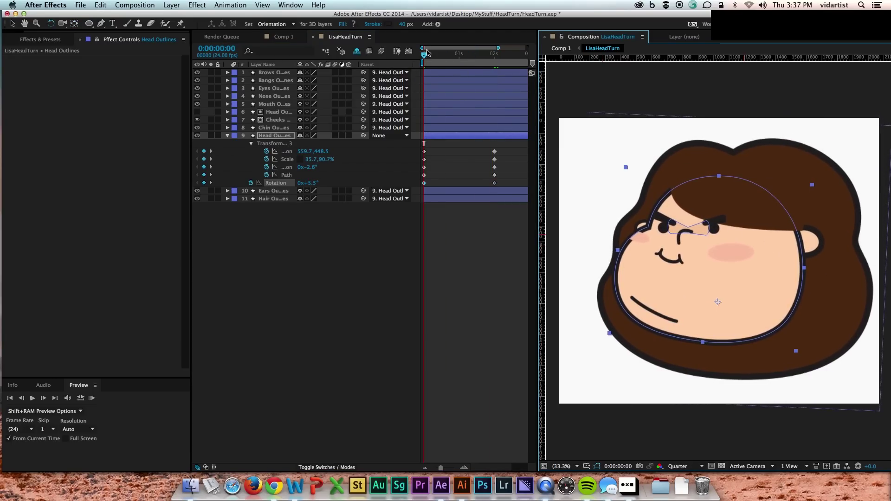
Copy the first Rotation keyframe to 0:00:03:23 on the Head Outlines layer and make its value negative, about -5.5°.
left_click_drag(424, 54, 598, 76)
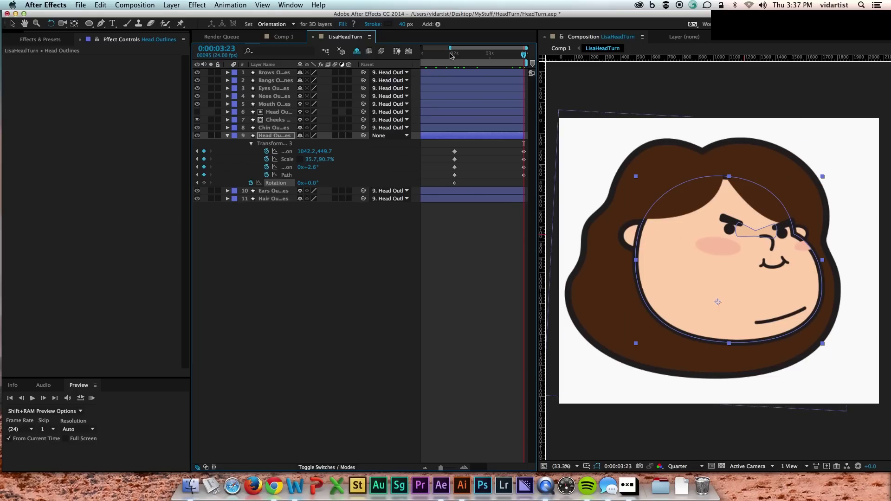
left_click_drag(451, 48, 422, 47)
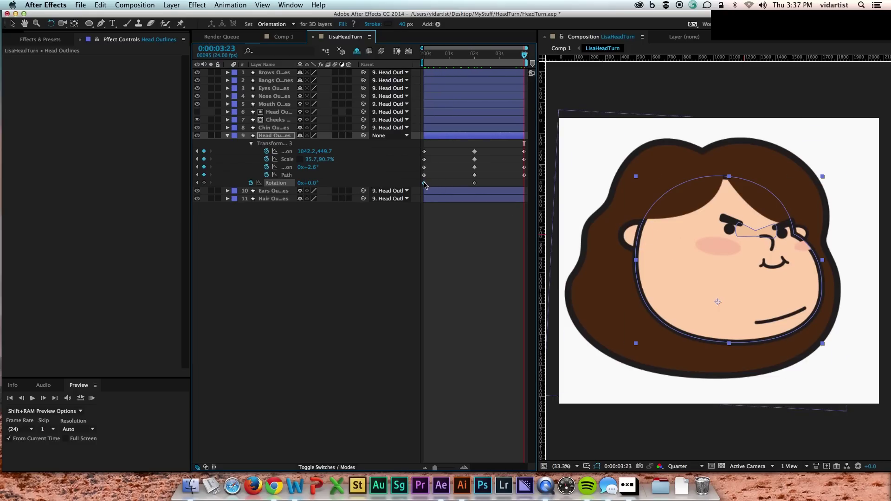
key("super+c")
key("super+v")
left_click(313, 183)
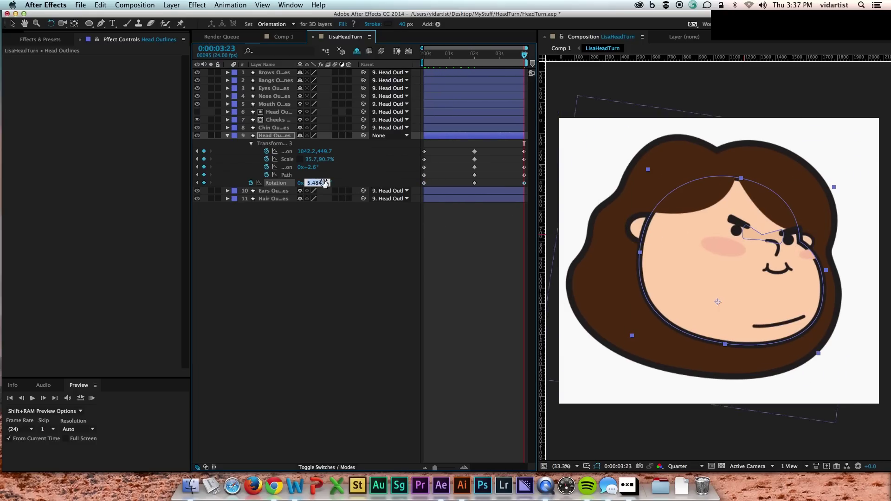
key("Left")
type("-")
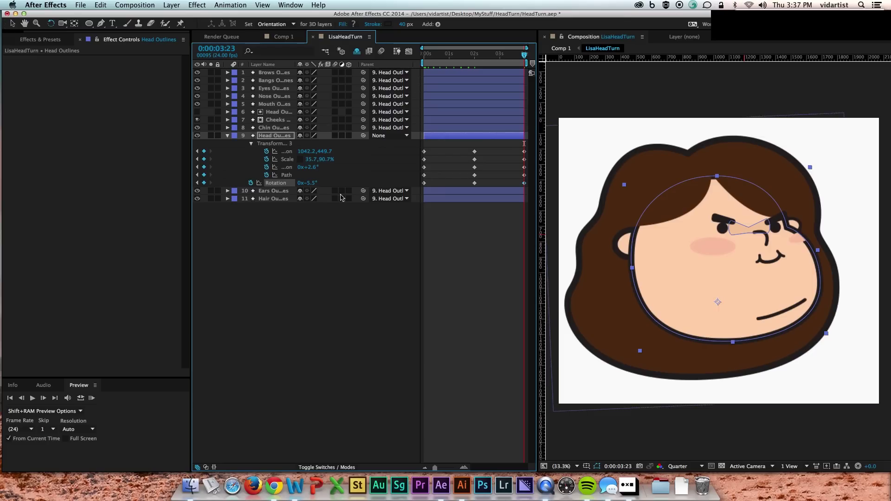
left_click(369, 351)
In Comp 1, keyframe the LisaHeadTurn slider at 21.22 at 0:00:01:11.
mouse_move(525, 55)
left_mouse_down()
mouse_move(391, 58)
mouse_move(513, 55)
left_mouse_up()
left_click(284, 36)
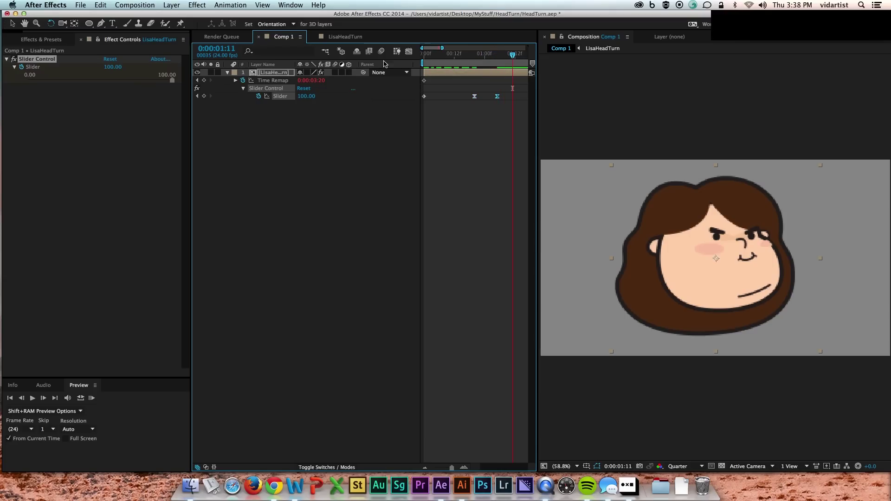
left_click_drag(173, 80, 58, 85)
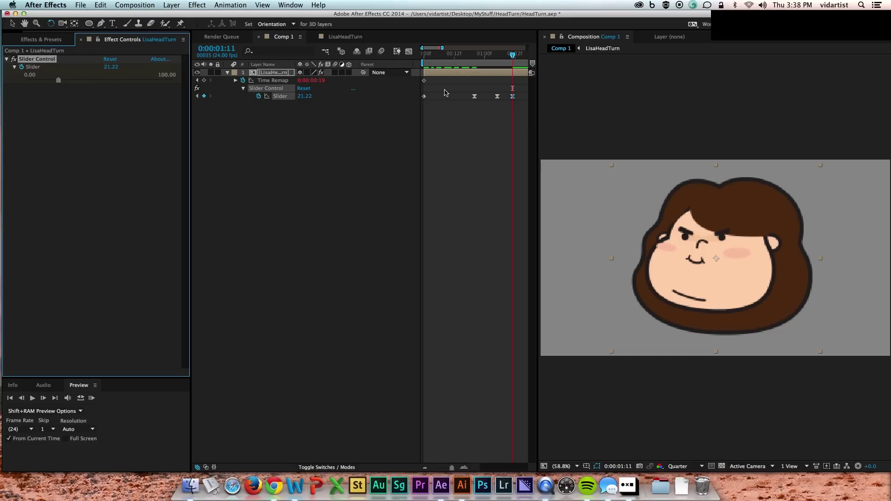
Apply Easy Ease to the last two Slider keyframes in Comp 1 and place the current time at 0:00:01:15.
left_click(497, 96)
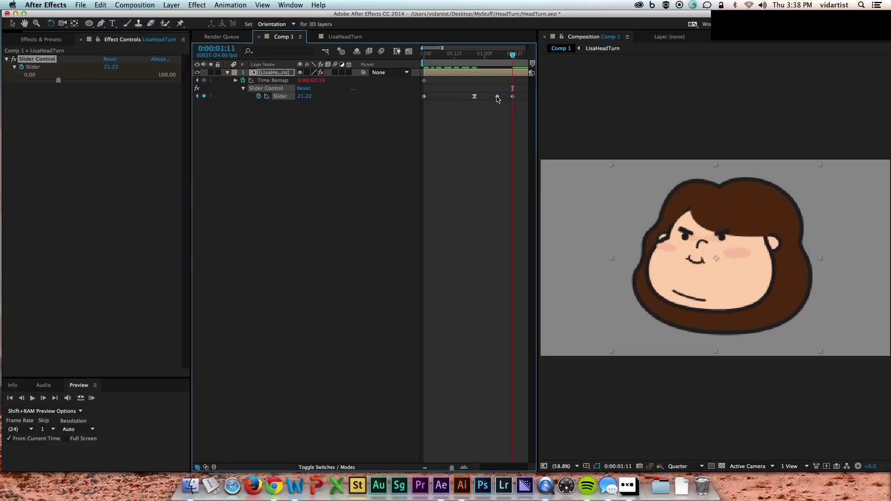
left_click(523, 55)
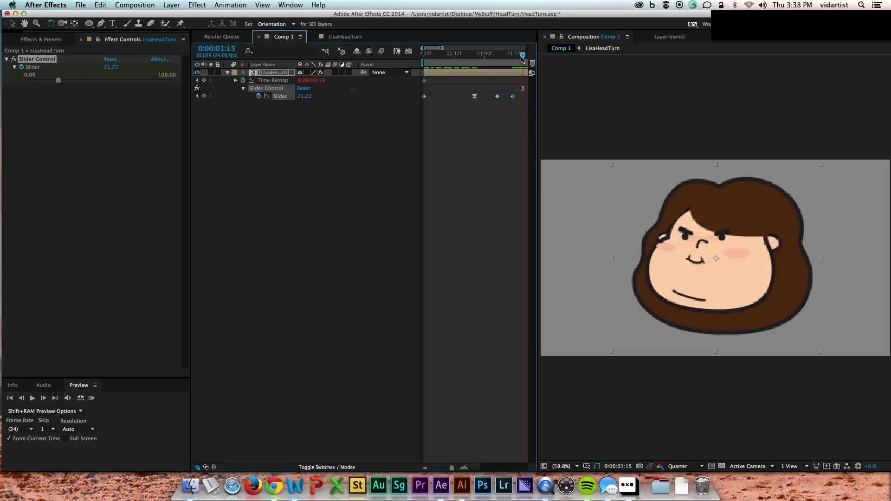
right_click(497, 97)
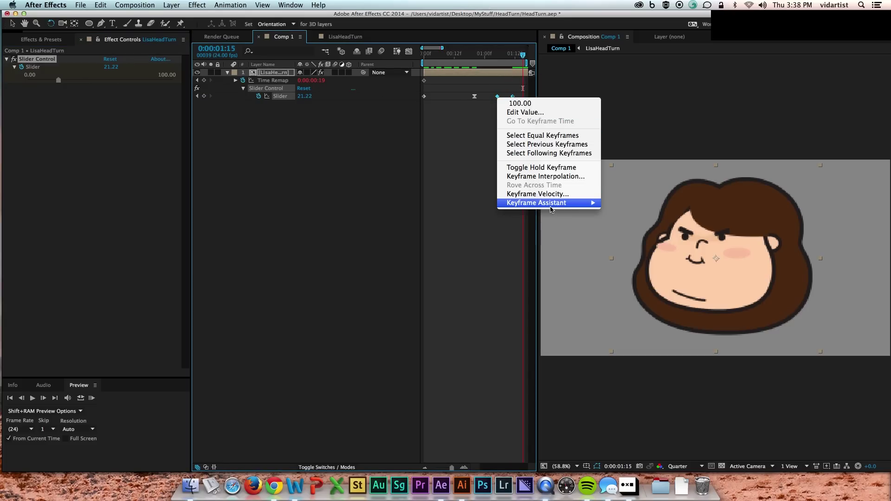
mouse_move(552, 205)
left_click(625, 221)
left_click(401, 147)
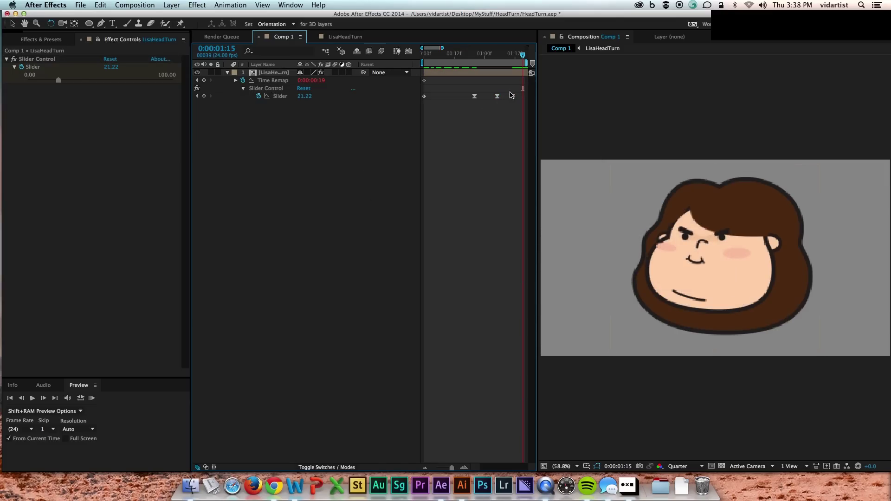
Examine the speed curve of the Slider keyframes in the Graph Editor and return to the keyframe view.
left_click(512, 97)
mouse_move(513, 99)
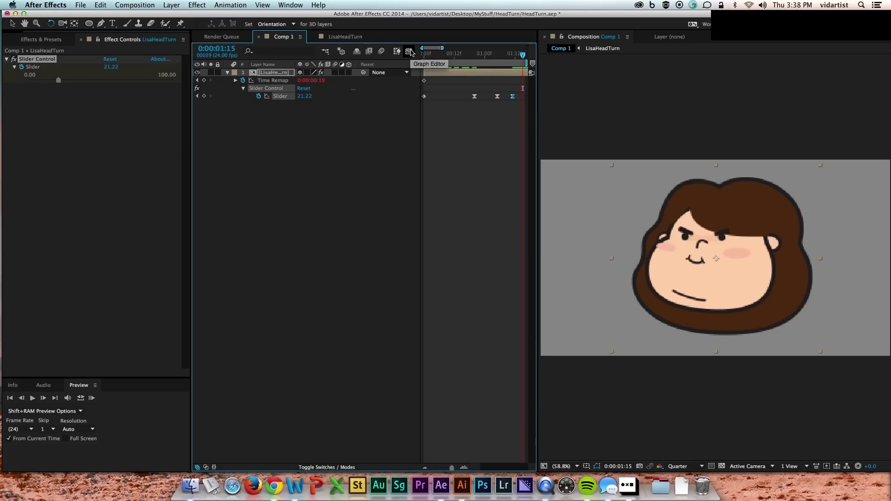
left_click(409, 51)
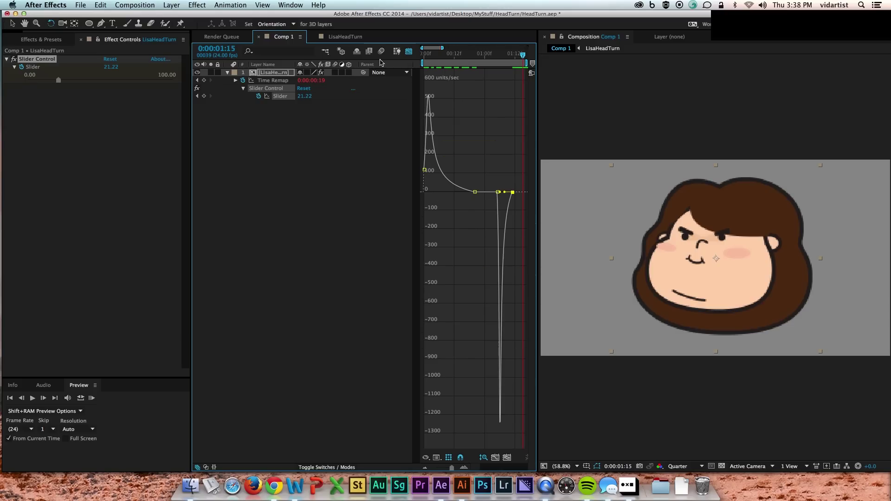
left_click(409, 52)
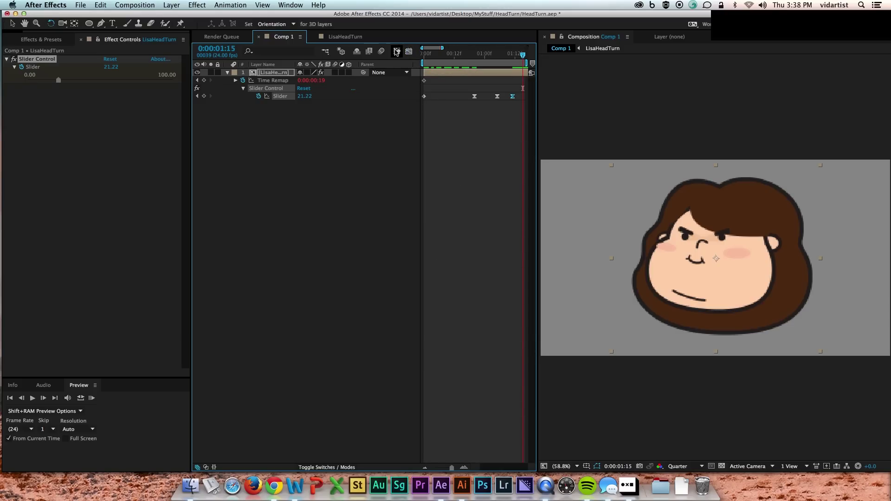
Enable motion blur for Comp 1 and run RAM previews of the head turn from the first frame.
left_click(61, 41)
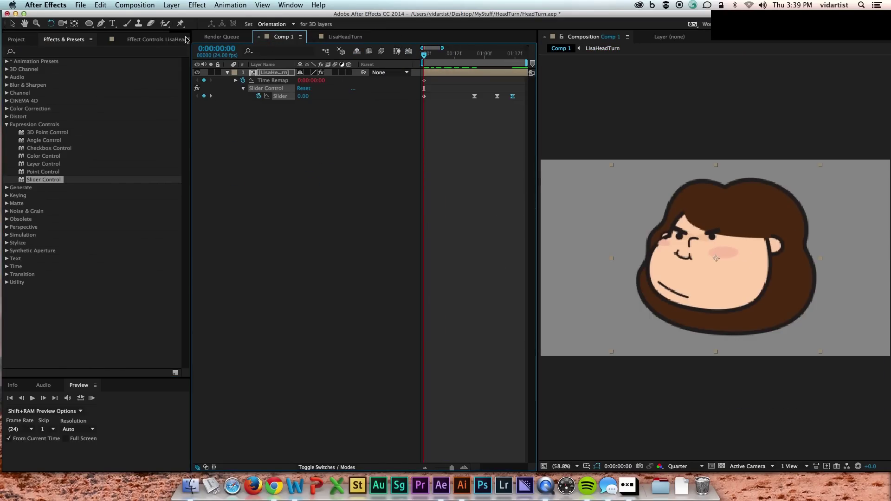
left_click(92, 398)
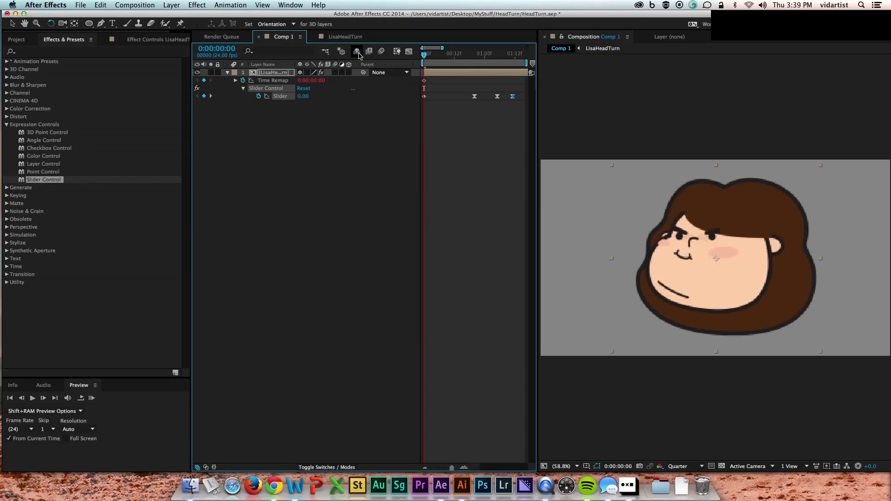
left_click(381, 51)
left_click(91, 398)
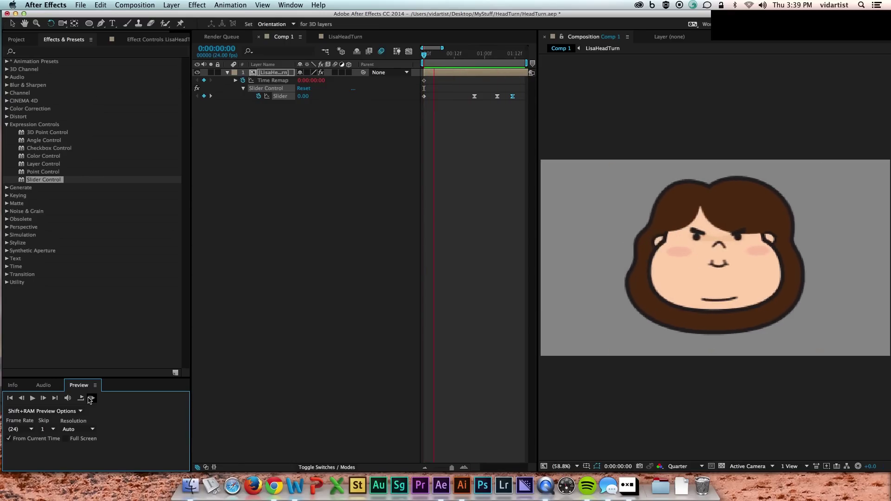
left_click(90, 400)
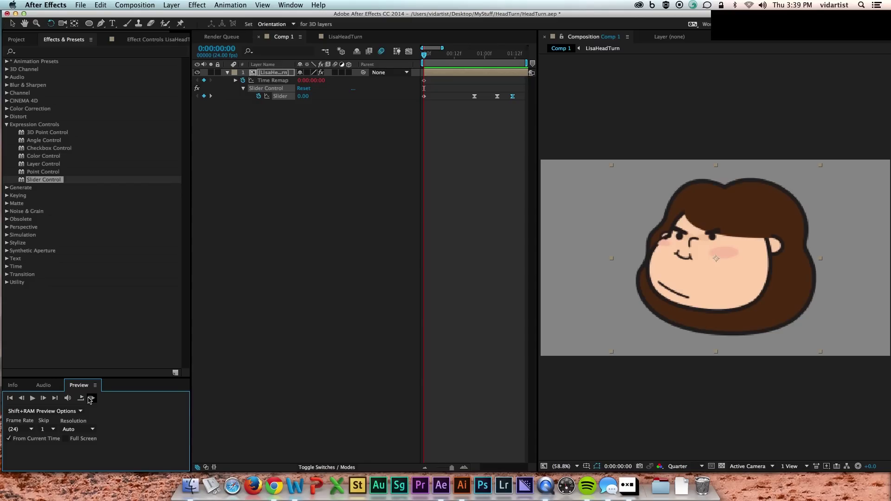
left_click(91, 398)
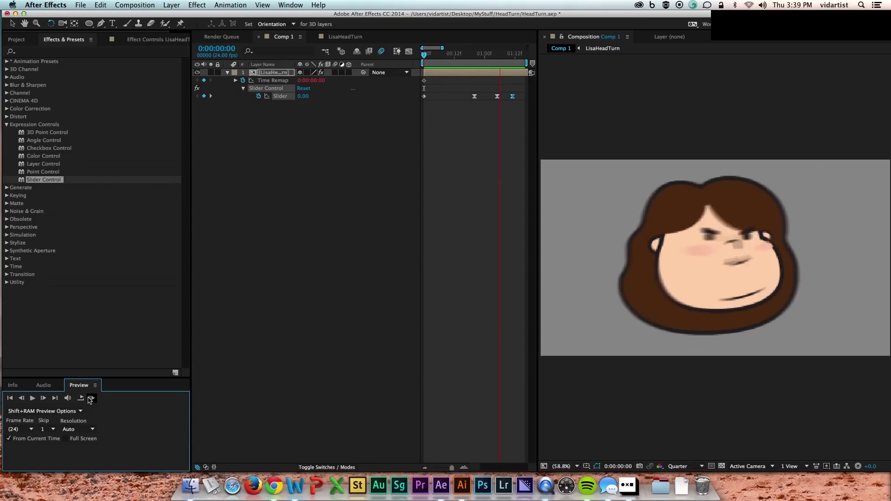
left_click(91, 399)
left_click(91, 398)
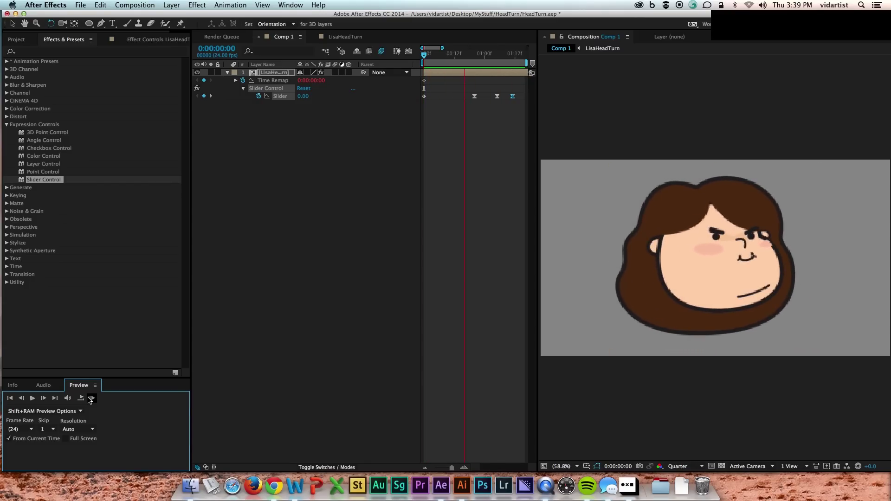
left_click(91, 398)
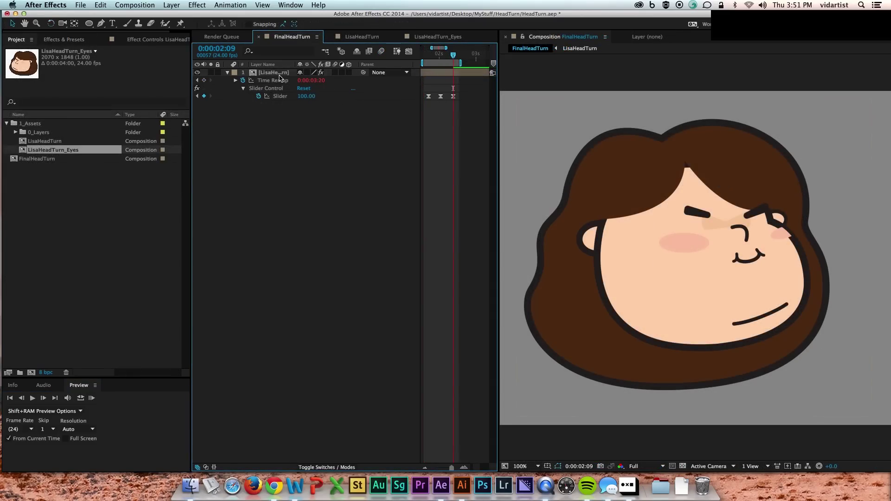
In FinalHeadTurn, duplicate the LisaHeadTurn layer and replace the upper copy's source with the LisaHeadTurn_Eyes composition.
left_click(277, 73)
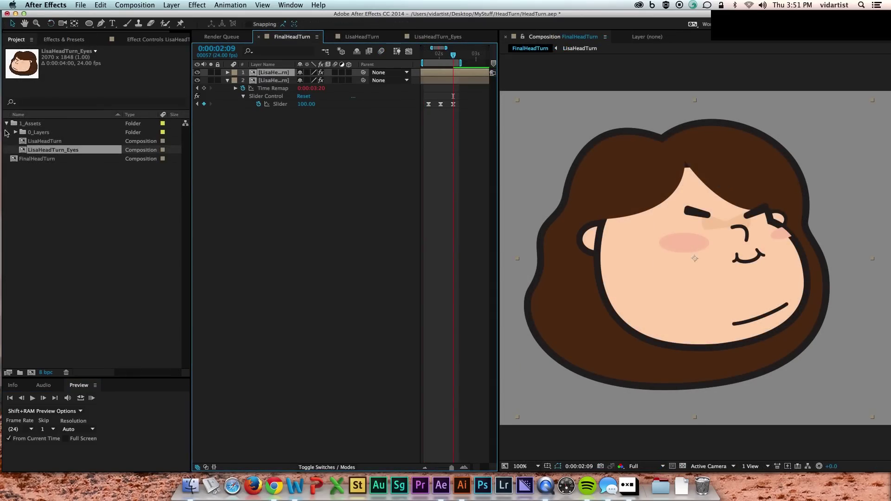
left_click(46, 150)
key("minus")
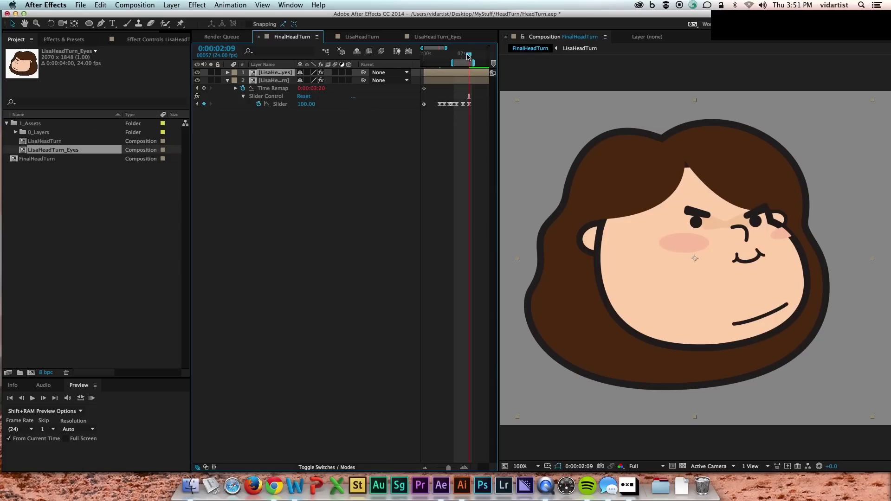
Try to move the eyes layer's anchor point between the eyes with the Pan Behind tool at 0:00:02:01.
left_click_drag(468, 56, 463, 58)
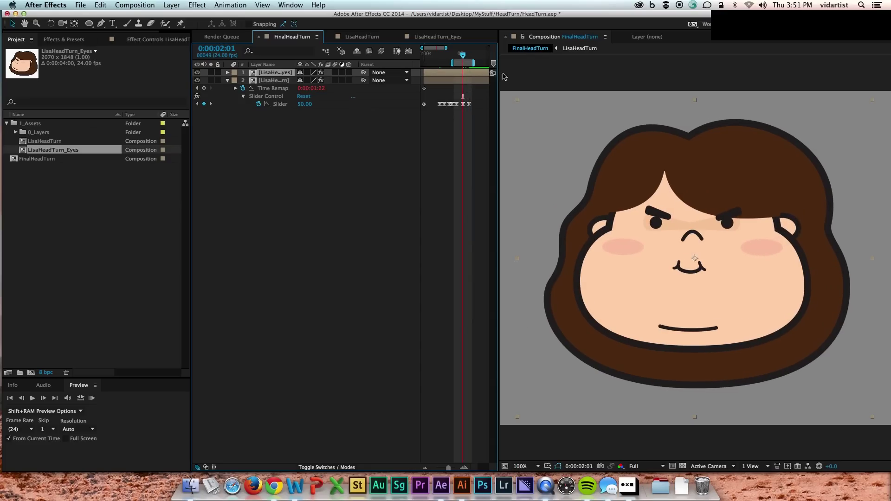
key("y")
left_click(689, 229)
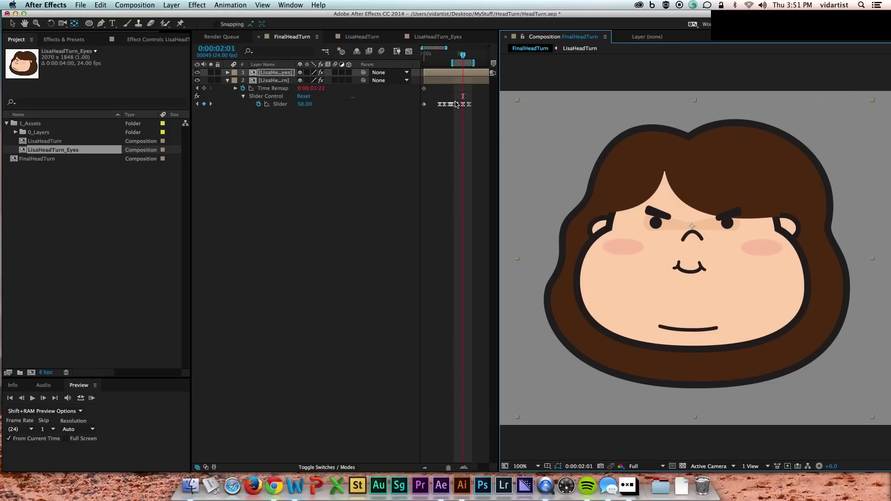
Open the LisaHeadTurn_Eyes composition and draw a region of interest around both eyes.
double_click(278, 73)
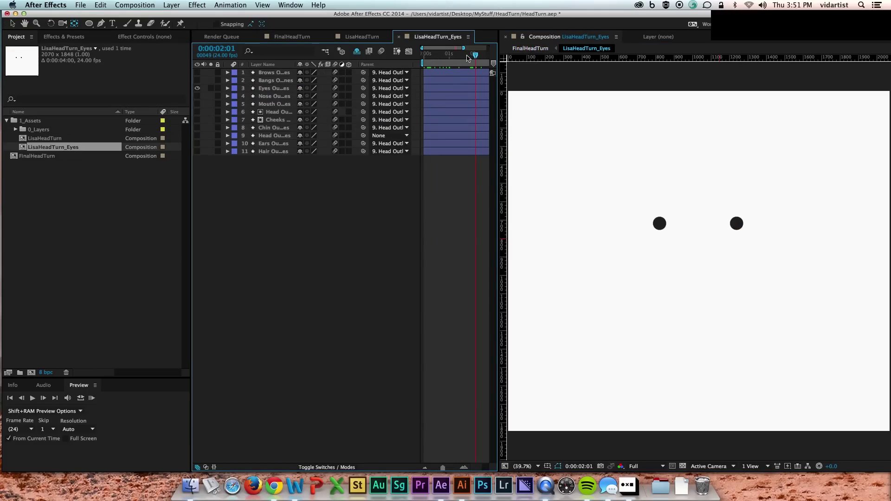
left_click(672, 466)
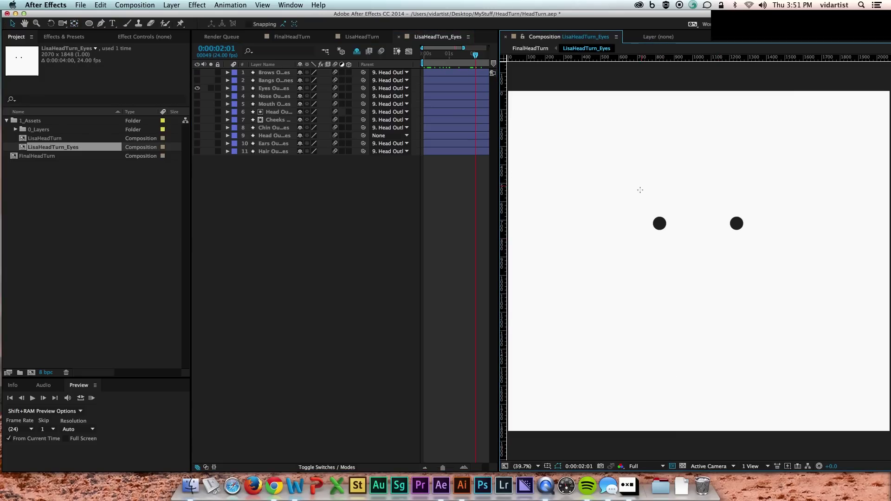
mouse_move(616, 185)
left_mouse_down()
mouse_move(796, 261)
mouse_move(783, 259)
left_mouse_up()
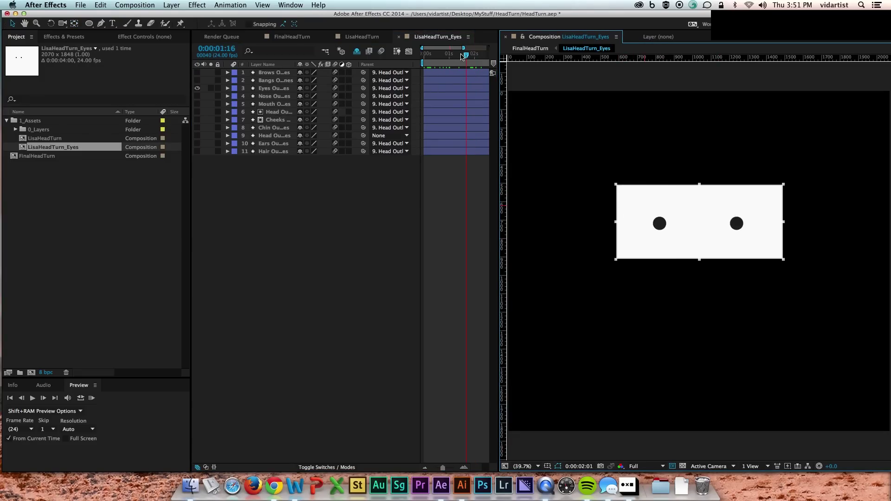
Tighten all four edges of the region of interest around the eyes, using the first and last frames as side limits.
left_click_drag(461, 54, 388, 64)
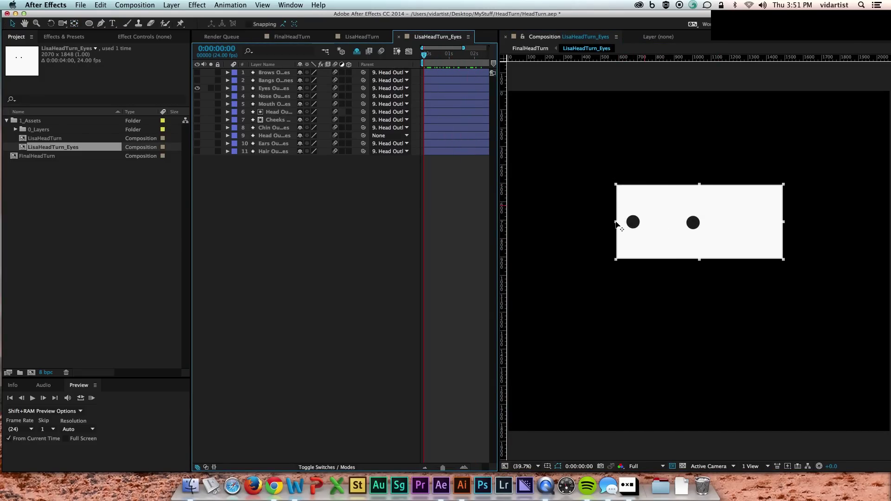
left_click_drag(616, 223, 622, 223)
left_click_drag(439, 57, 525, 60)
left_click(783, 222)
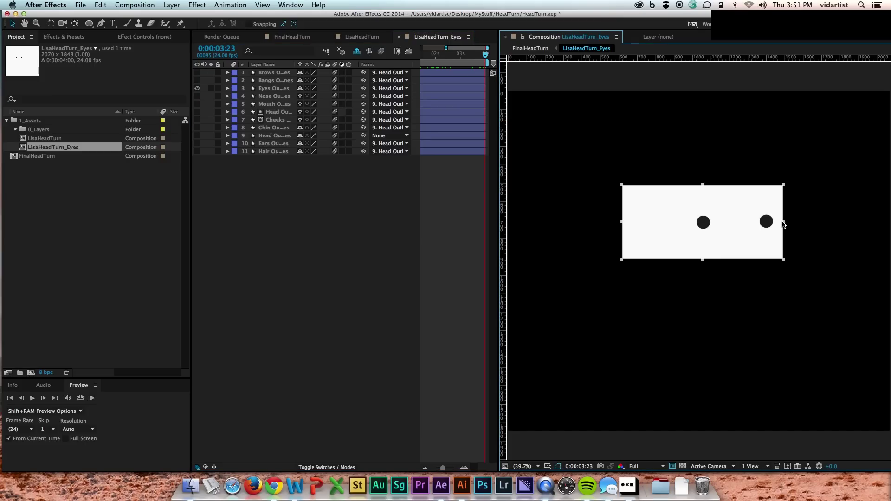
left_click_drag(785, 222, 783, 224)
left_click_drag(704, 186, 706, 211)
left_click_drag(703, 261, 701, 236)
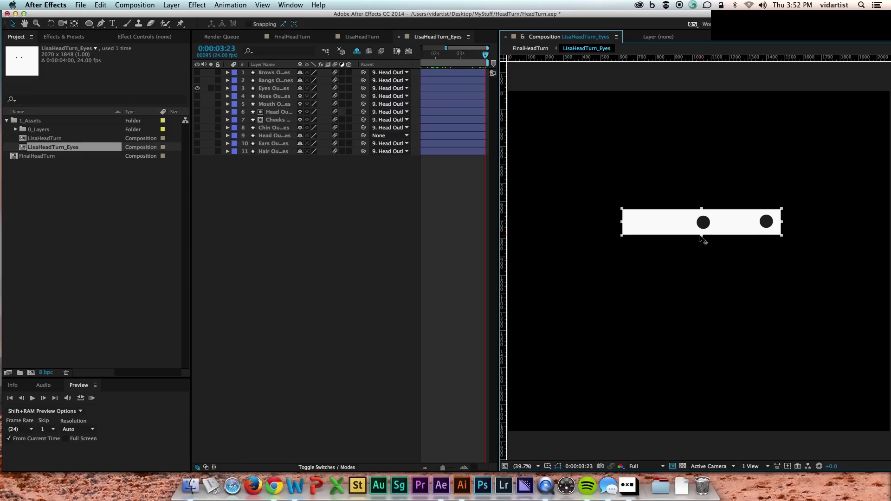
Crop the LisaHeadTurn_Eyes composition to the region of interest and return to FinalHeadTurn.
left_click(135, 4)
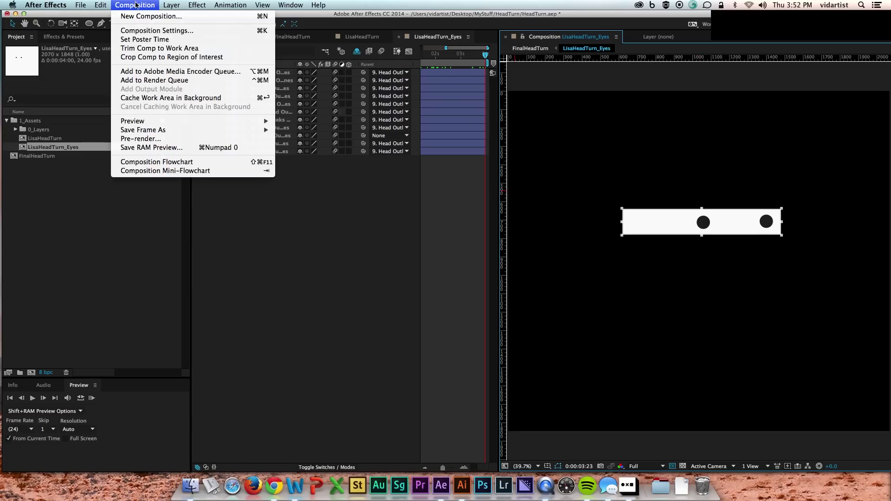
left_click(168, 56)
left_click(292, 36)
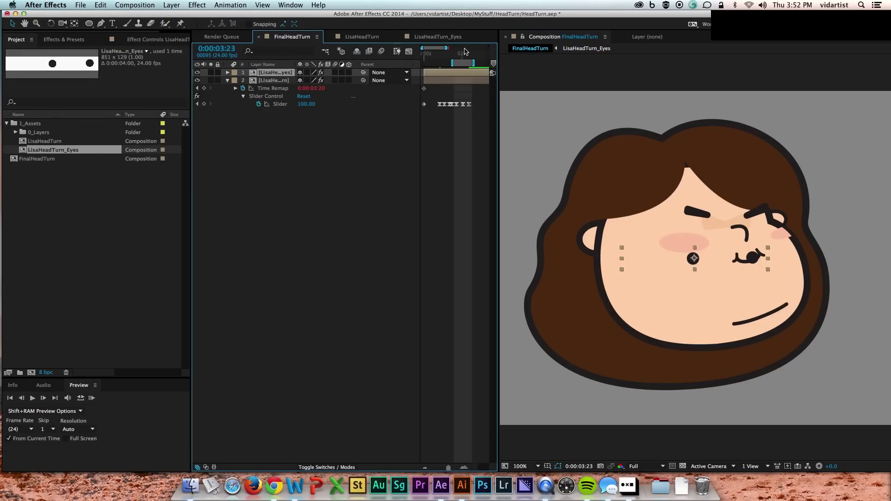
Move the cropped eyes layer up under the brows at 0:00:02:01 and parent it to the LisaHeadTurn layer.
left_click_drag(464, 59, 463, 61)
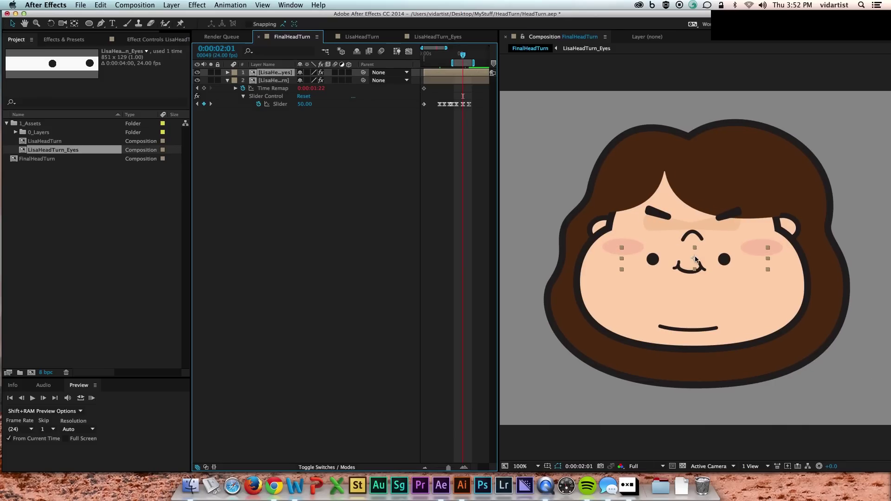
left_click_drag(695, 259, 699, 225)
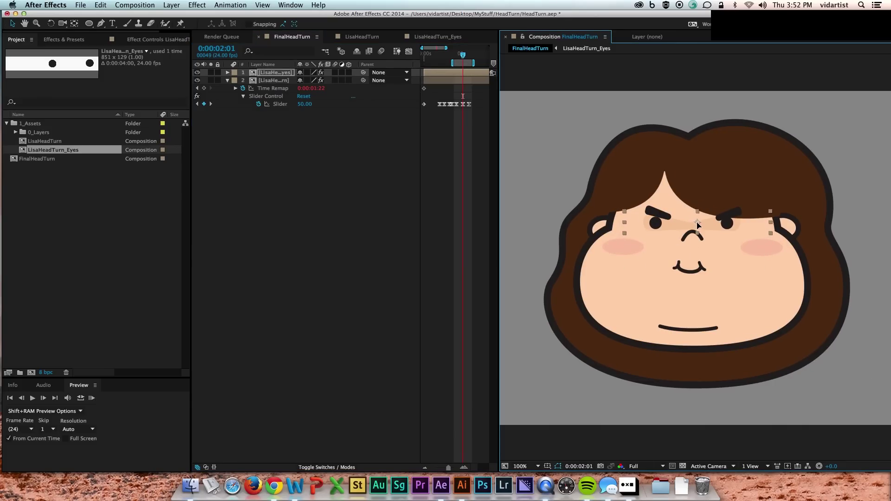
left_click_drag(462, 56, 436, 64)
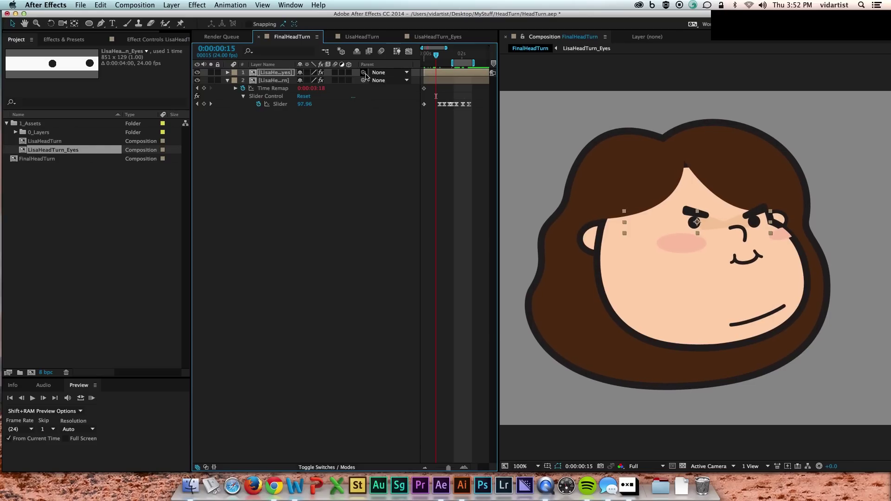
left_click_drag(363, 73, 274, 81)
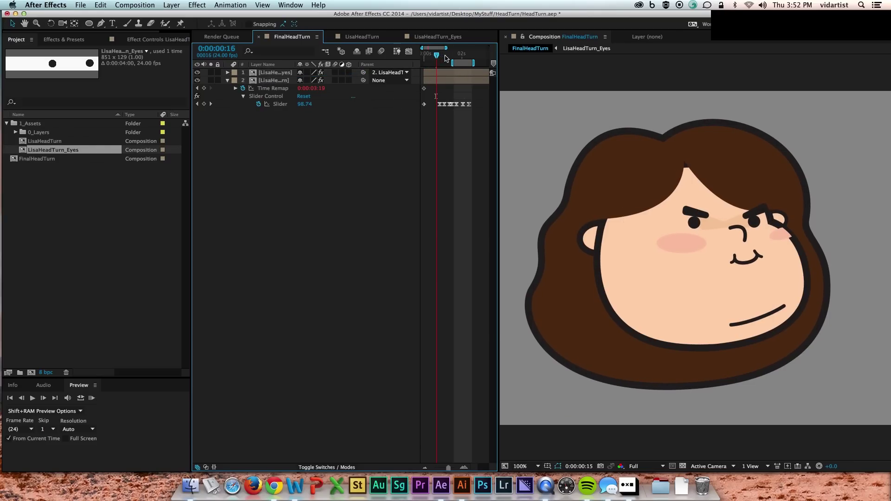
key("space")
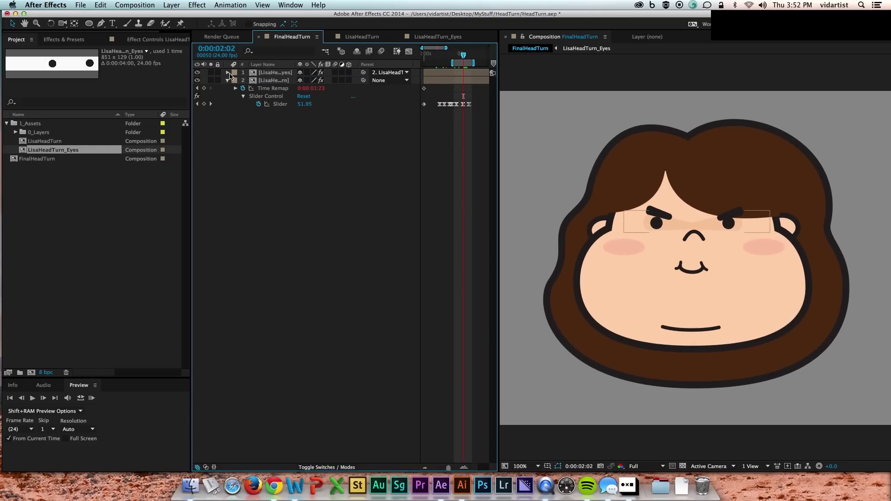
Lock the eyes layer, try moving the head layer to test the parenting, and undo the move.
left_click(218, 72)
left_click(274, 80)
left_click_drag(702, 210, 671, 199)
key("super+z")
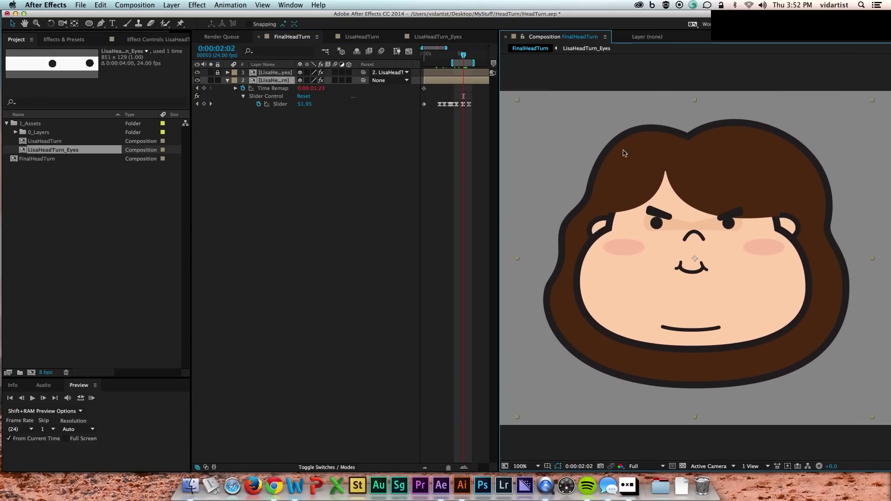
Add a Scale keyframe of 100% to the eyes layer at 0:00:02:01.
mouse_move(464, 55)
left_mouse_down()
mouse_move(426, 64)
mouse_move(478, 59)
mouse_move(464, 65)
left_mouse_up()
key("shift+Page_Down")
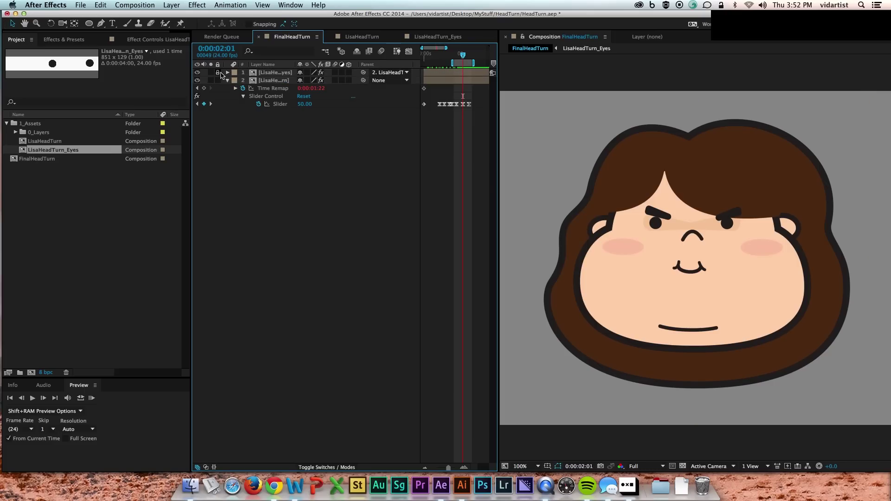
left_click(267, 73)
key("s")
left_click(251, 81)
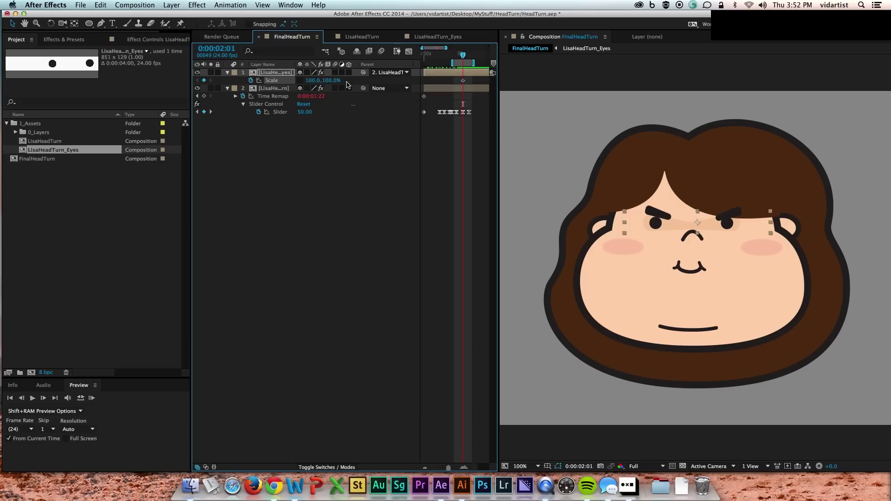
Add a Scale keyframe at 0:00:02:03 with the eyes layer's vertical scale reduced to 10%.
key("Page_Down")
key("Page_Down")
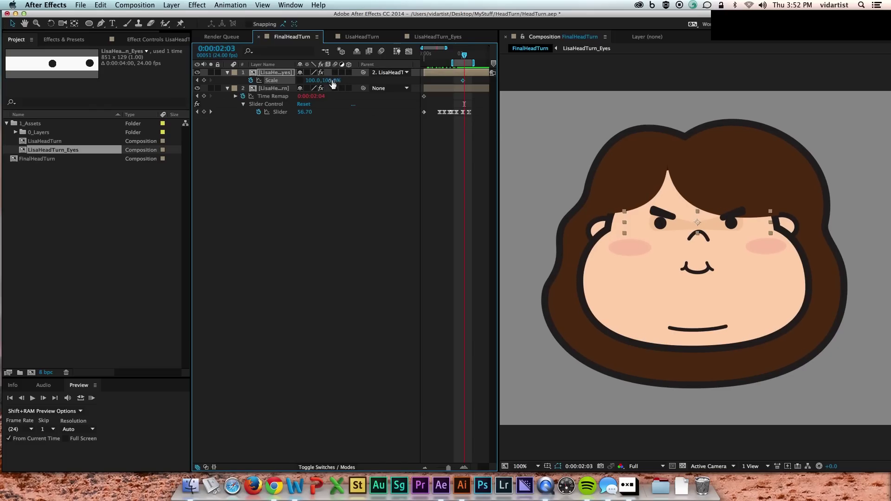
left_click(332, 81)
type("10")
key("Return")
Add a Scale keyframe at 0:00:02:08 that sets the eyes layer's vertical scale to 100%.
key("Page_Down")
key("Page_Down")
key("Page_Down")
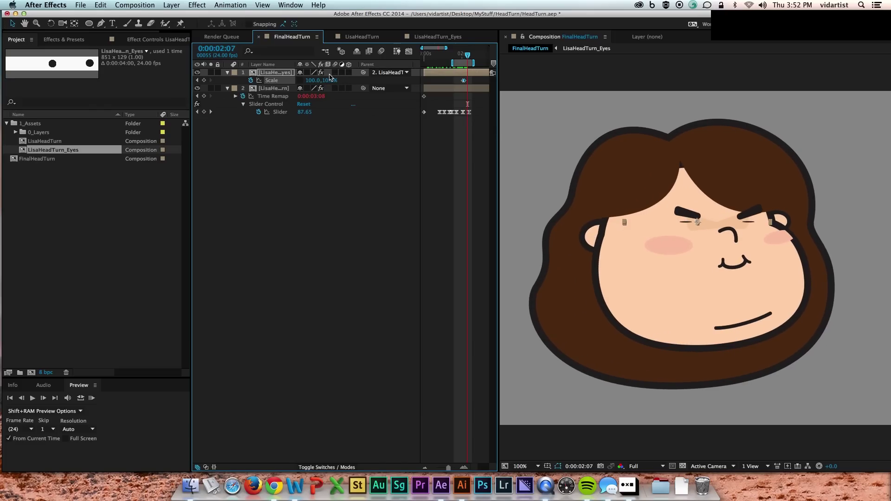
key("Page_Down")
key("ctrl+Down")
key("ctrl+Up")
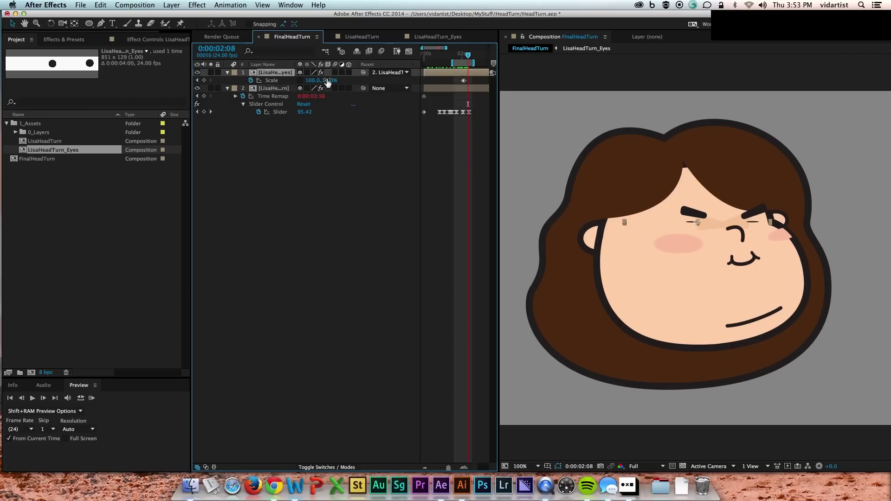
left_click(327, 81)
type("100")
key("Return")
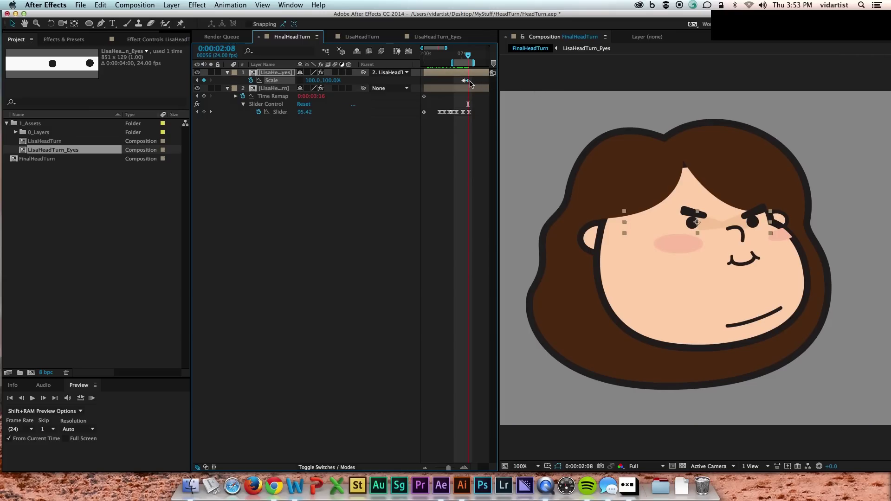
Apply Easy Ease In to the eyes layer's Scale keyframe at 0:00:02:08.
right_click(470, 82)
mouse_move(535, 189)
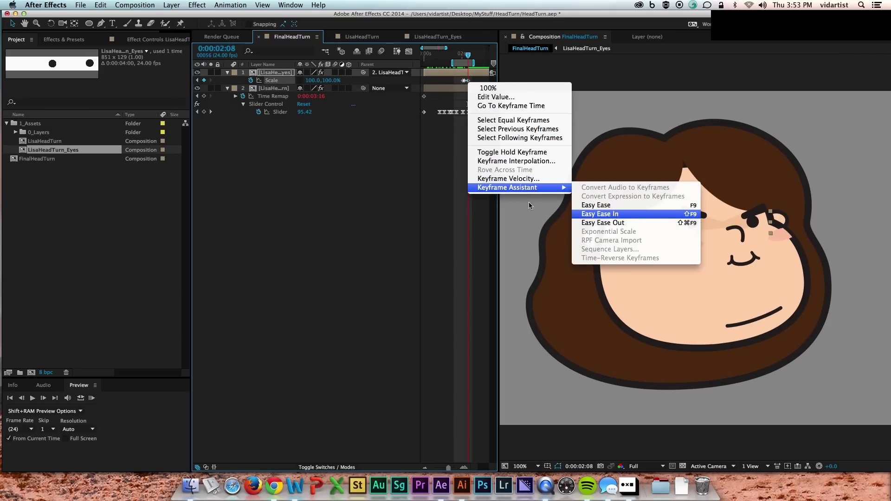
left_click(600, 214)
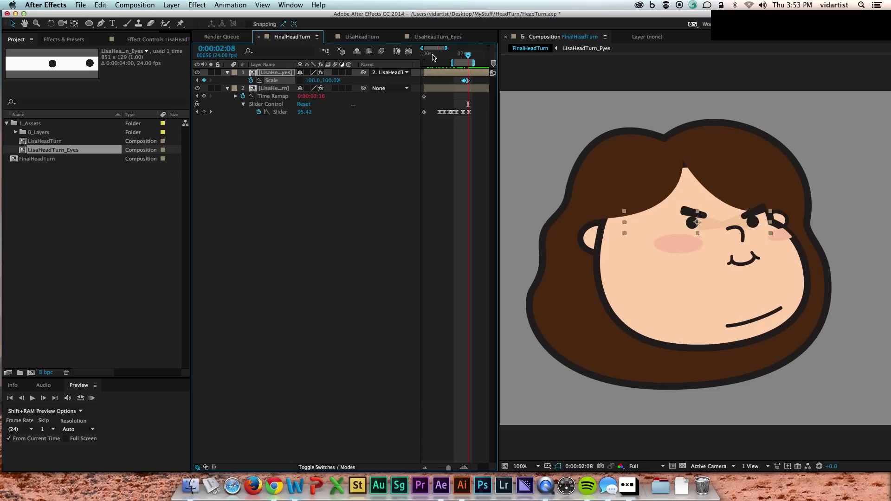
Set the composition view's resolution to Quarter and run a RAM preview of the eye blink.
left_click_drag(432, 55, 420, 56)
key("space")
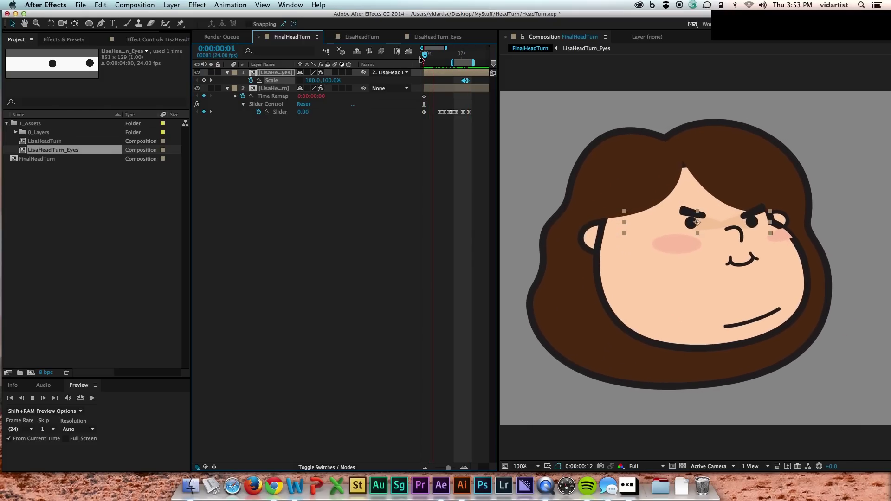
left_click(646, 466)
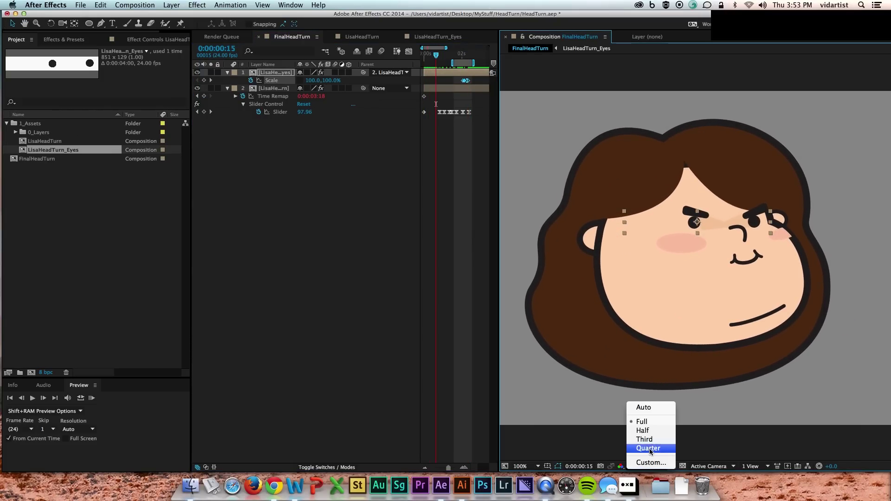
left_click(650, 449)
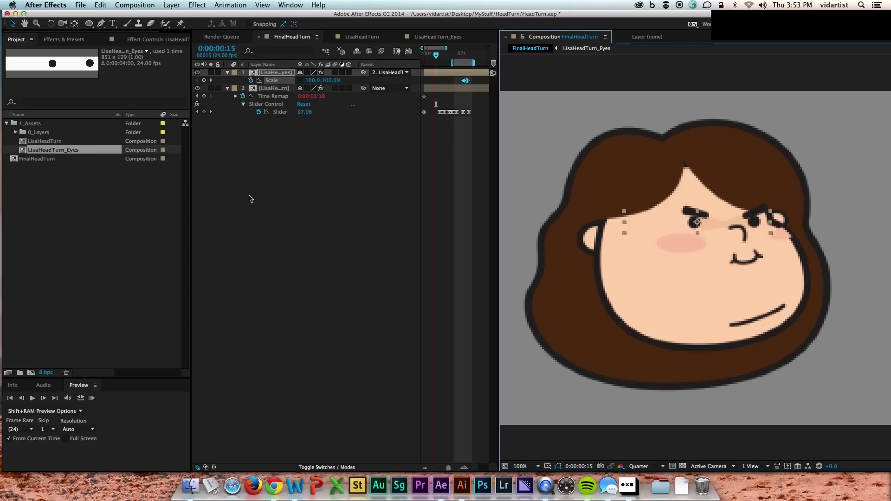
left_click(91, 399)
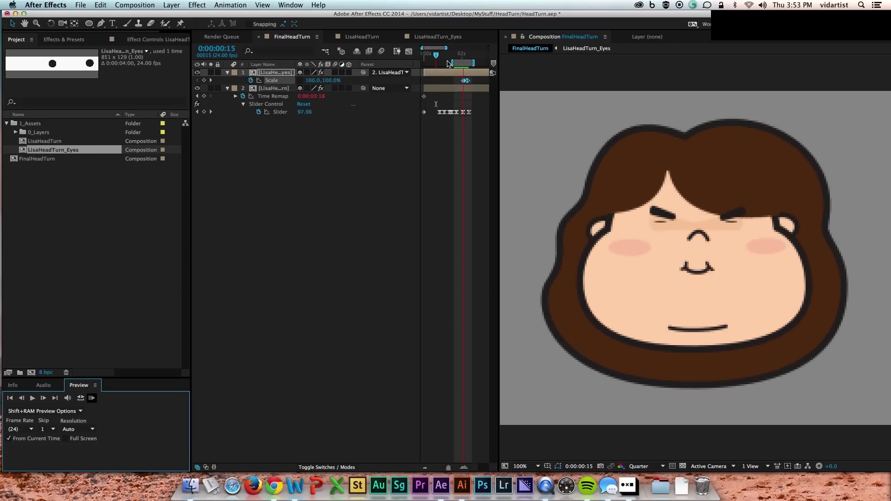
Extend the work area back to the composition start and RAM preview it with looping turned off.
left_click(238, 253)
left_click(81, 399)
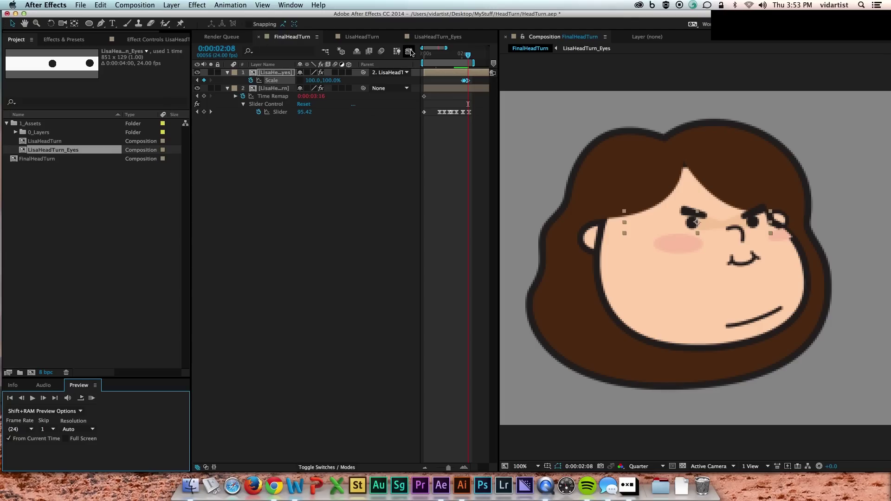
left_click(409, 51)
left_click(409, 52)
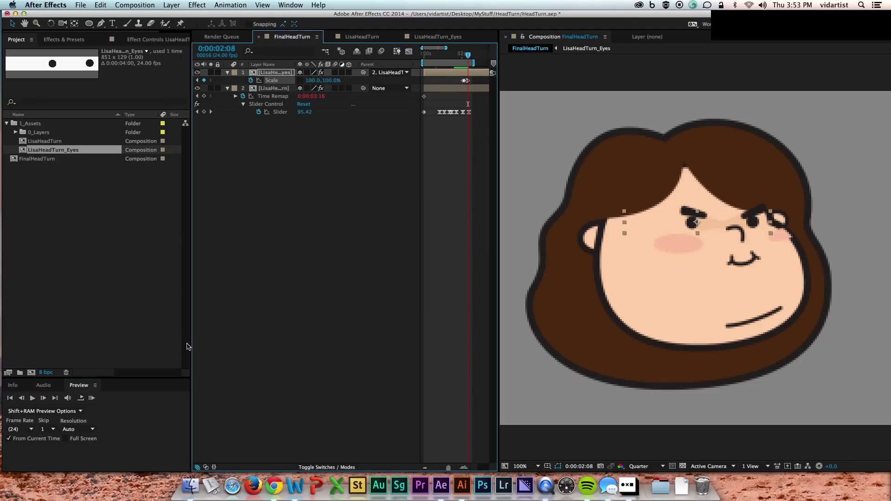
left_click(92, 398)
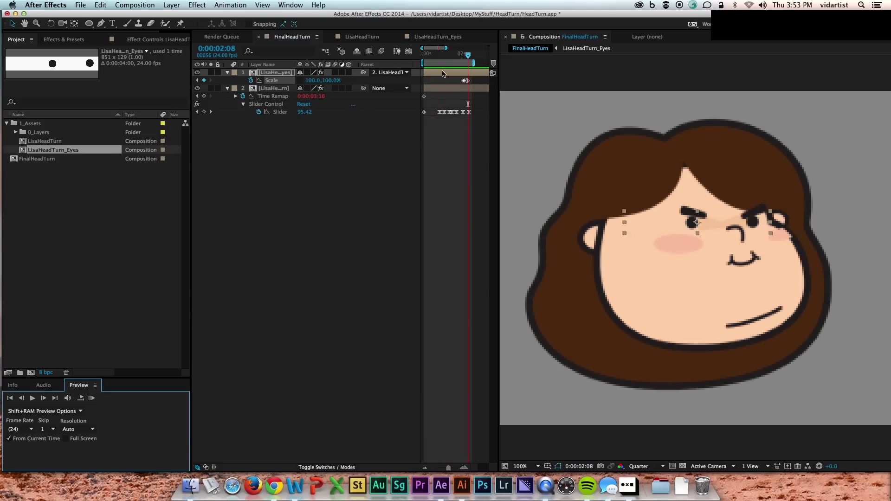
Delete all of the LisaHeadTurn layer's Slider keyframes that come after 0:00:01:08.
left_click_drag(426, 55, 450, 55)
left_click_drag(473, 116, 452, 118)
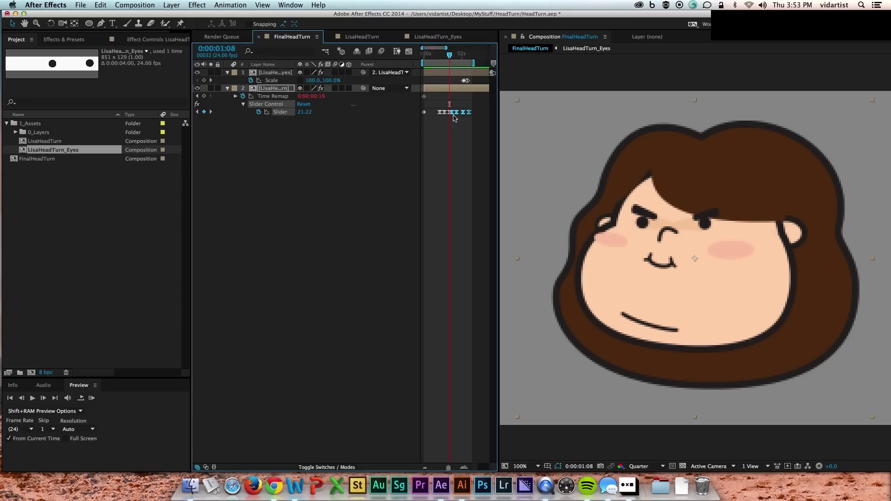
key("Delete")
left_click(477, 79)
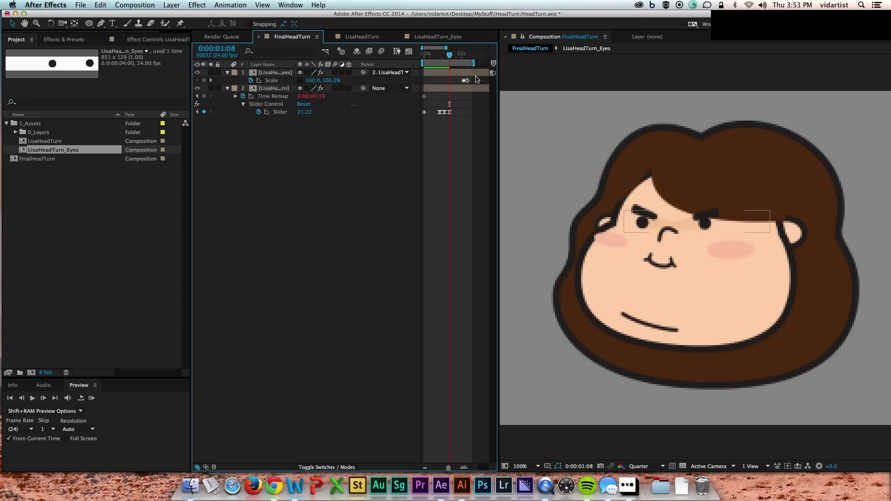
Move the eyes layer's Scale keyframes earlier, to just after the last Slider keyframe, and preview the result.
left_click(463, 81)
left_click_drag(455, 84, 451, 87)
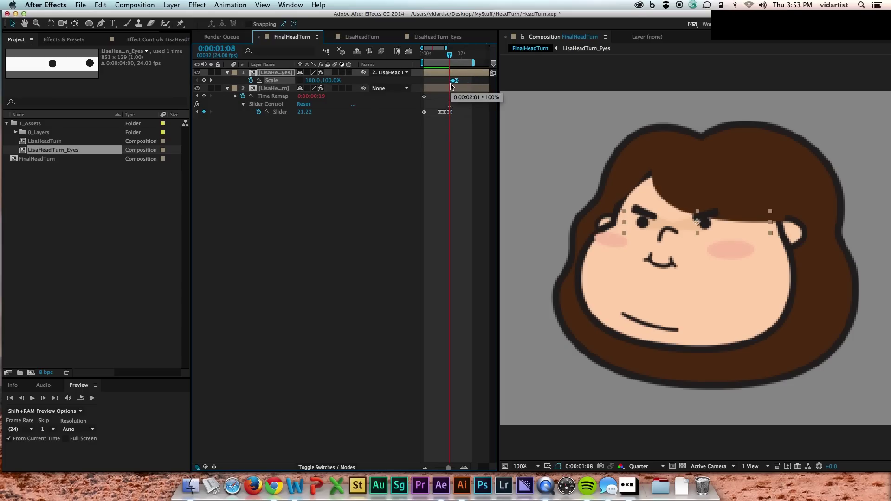
key("space")
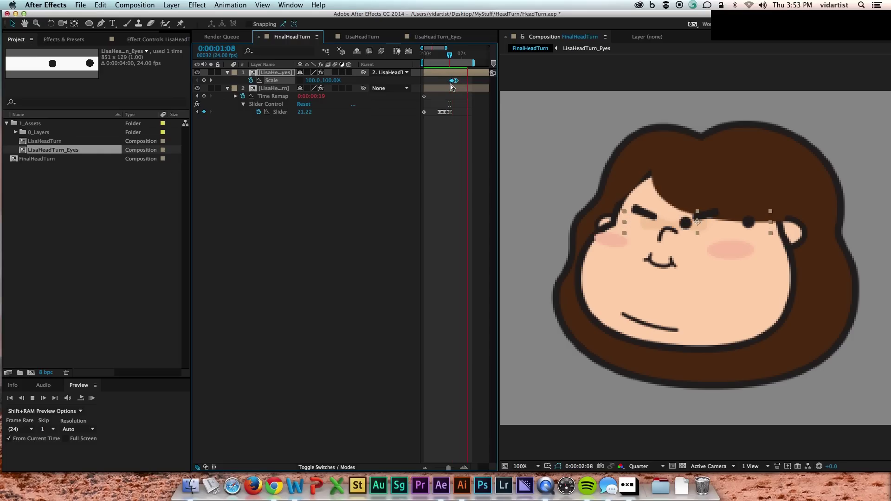
Paste the Time Remap and Slider Control onto the eyes layer and link its Slider by expression to the LisaHeadTurn layer's Slider.
left_click(443, 74)
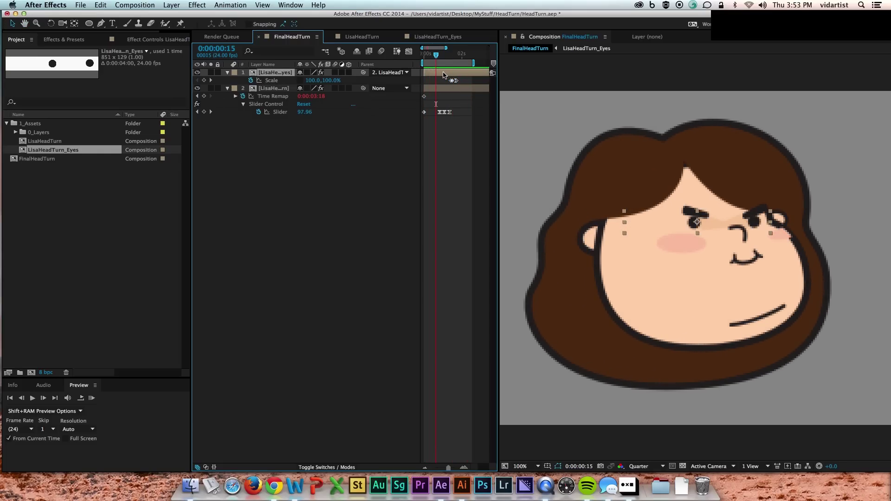
key("super+v")
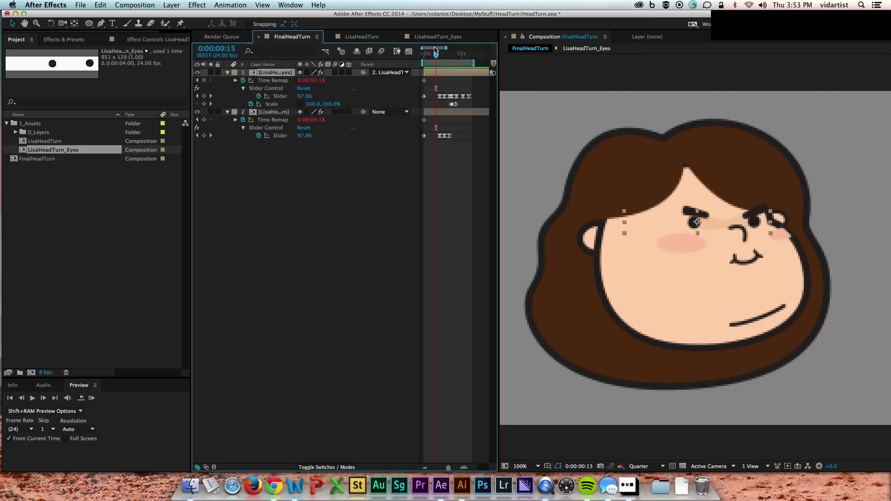
left_click_drag(445, 47, 441, 48)
left_click(444, 55)
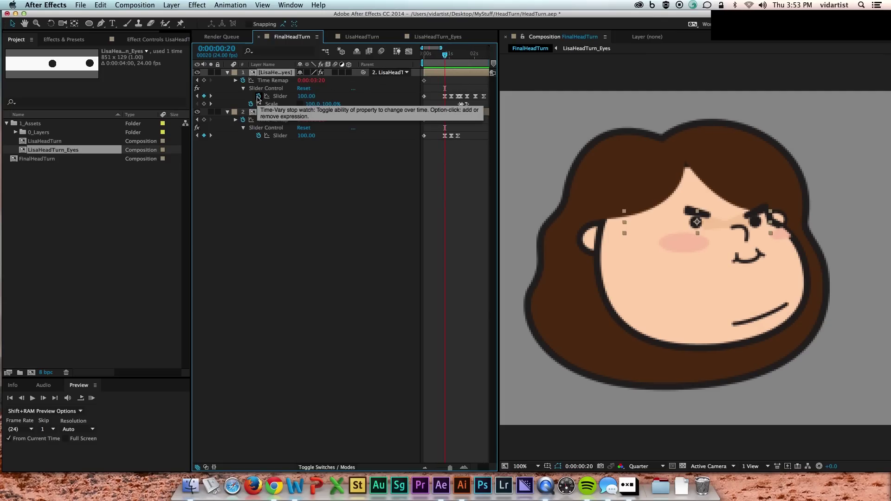
left_click(258, 97)
left_click(259, 96, "alt")
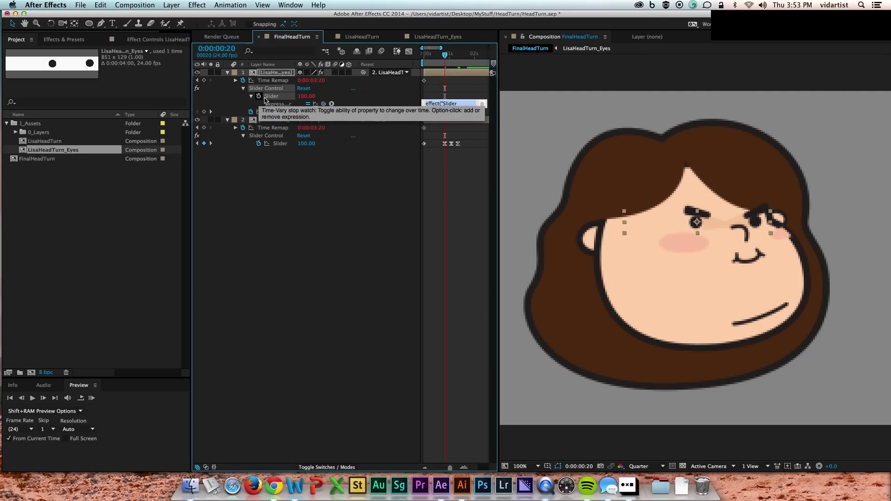
left_click_drag(324, 104, 280, 144)
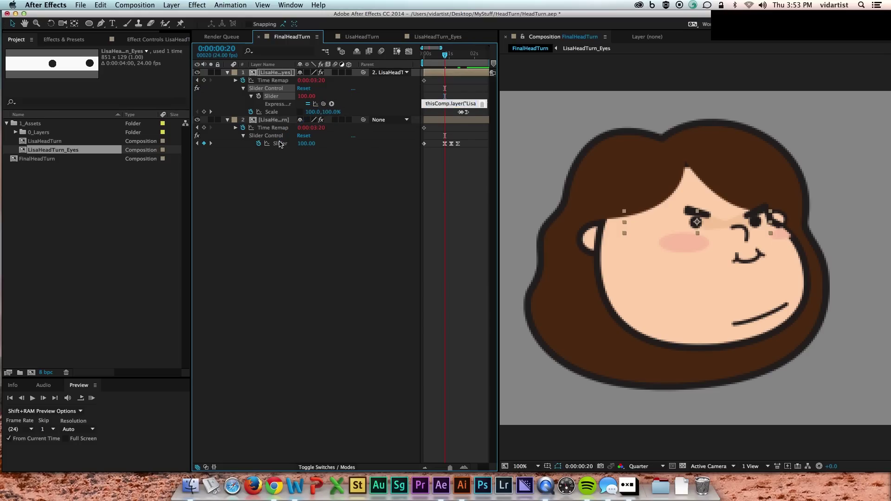
left_click(294, 155)
Play the head turn from 0:00:00:00 to check that the eyes follow the head.
left_click_drag(445, 55, 419, 54)
key("space")
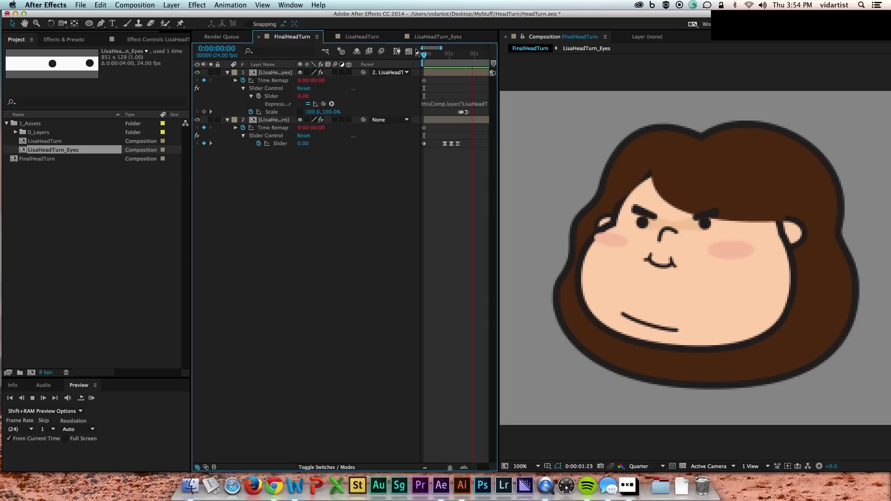
key("space")
Copy the eyes layer's blink Scale keyframes to about 0:00:00:20 and preview the added blink.
left_click(443, 71)
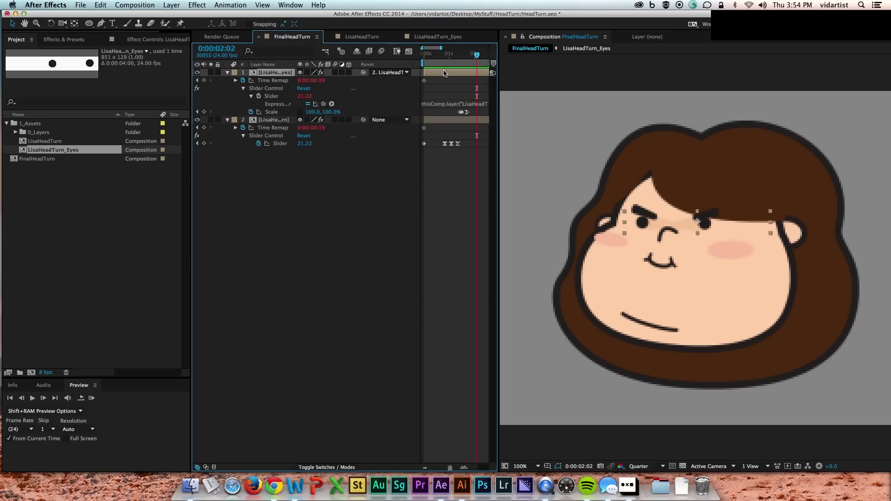
key("u")
key("u")
left_click_drag(480, 85, 455, 95)
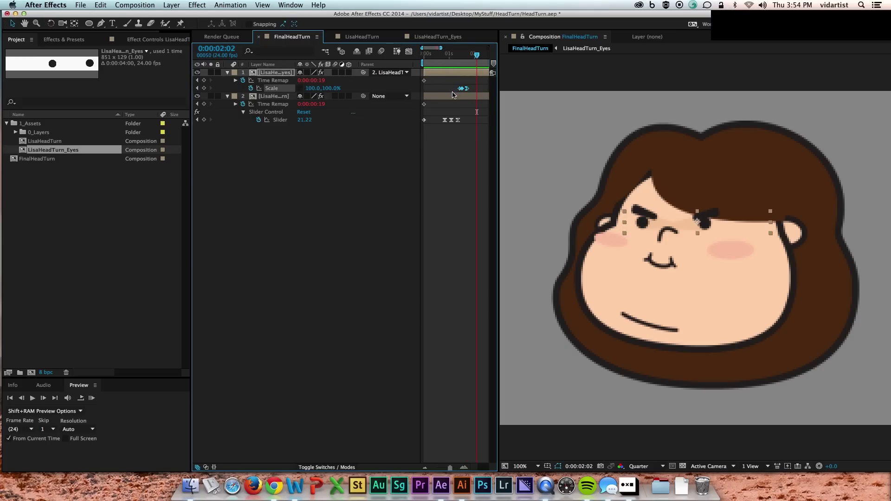
left_click_drag(435, 54, 445, 54)
key("super+v")
left_click(91, 398)
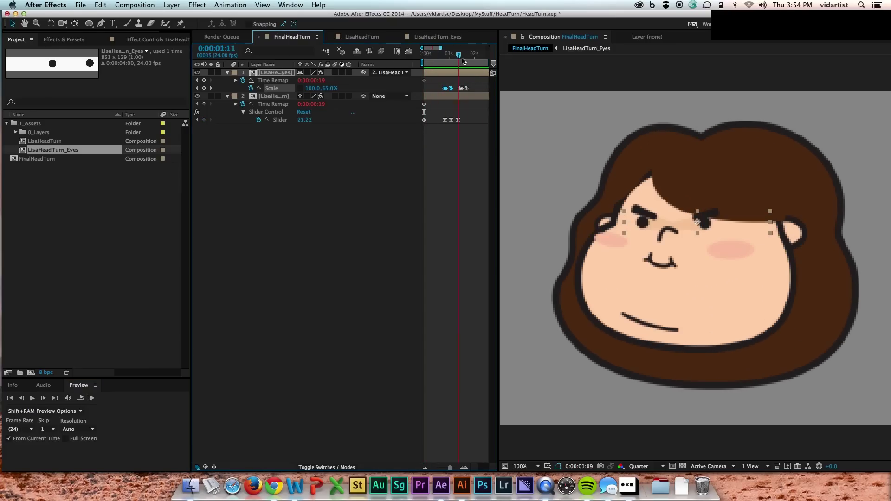
left_click(457, 60)
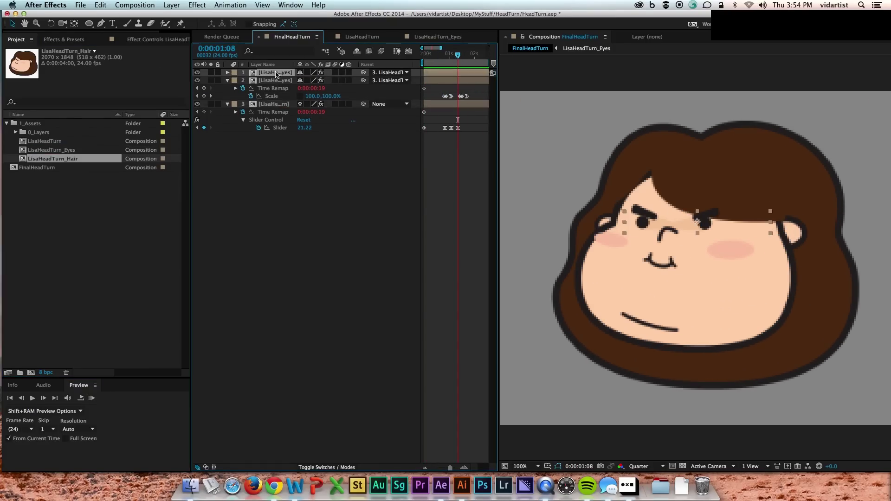
left_click(273, 96)
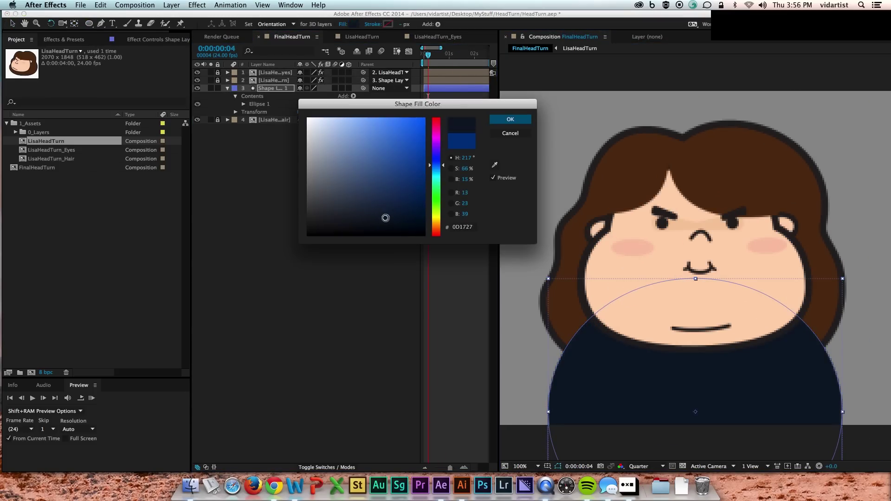
Change the body ellipse's fill colour to dark green and give its stroke a dark colour.
left_click(416, 175)
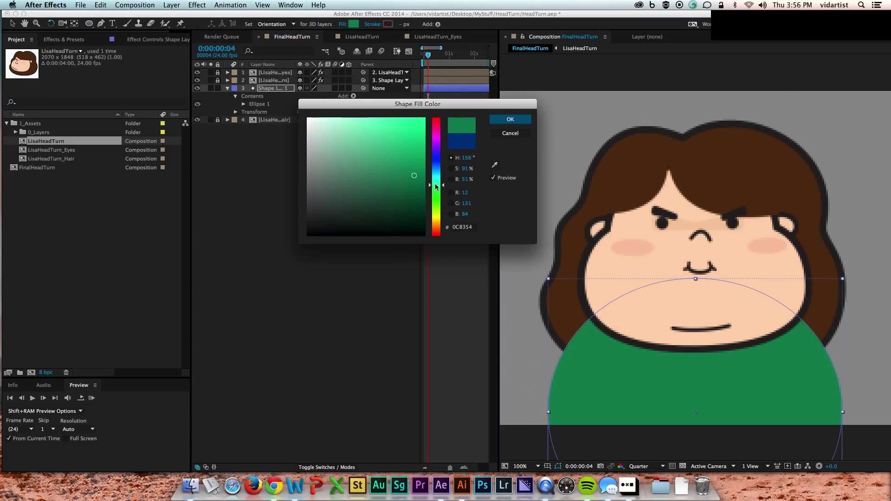
mouse_move(436, 198)
left_mouse_down()
mouse_move(435, 134)
mouse_move(438, 216)
mouse_move(437, 182)
left_mouse_up()
left_click(403, 143)
left_click(384, 217)
left_click_drag(384, 216, 400, 185)
left_click(510, 120)
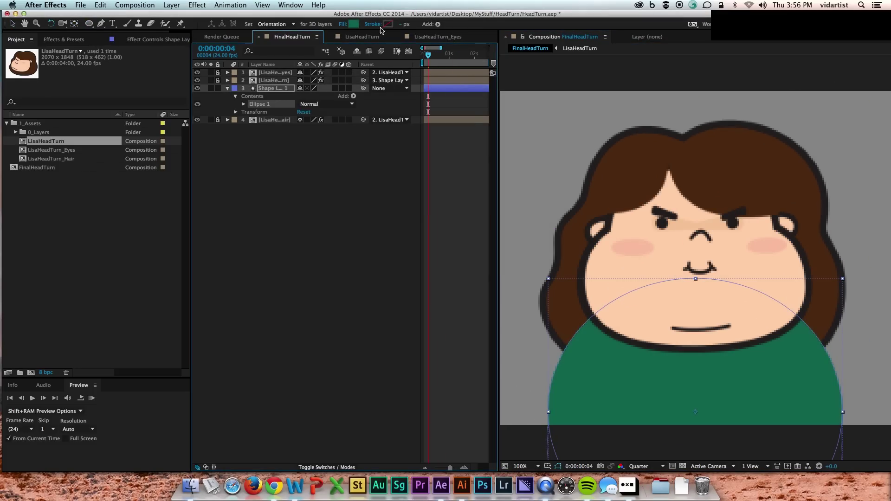
left_click(388, 24)
left_click(510, 119)
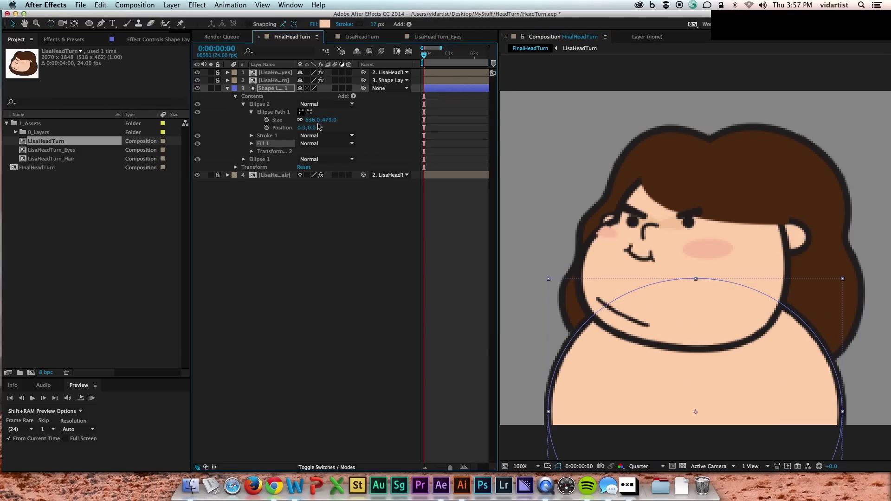
Resize Ellipse 2 to 345 by 145 and move it up under the chin to form the neckline.
left_click_drag(320, 120, 353, 120)
left_click_drag(697, 412, 693, 342)
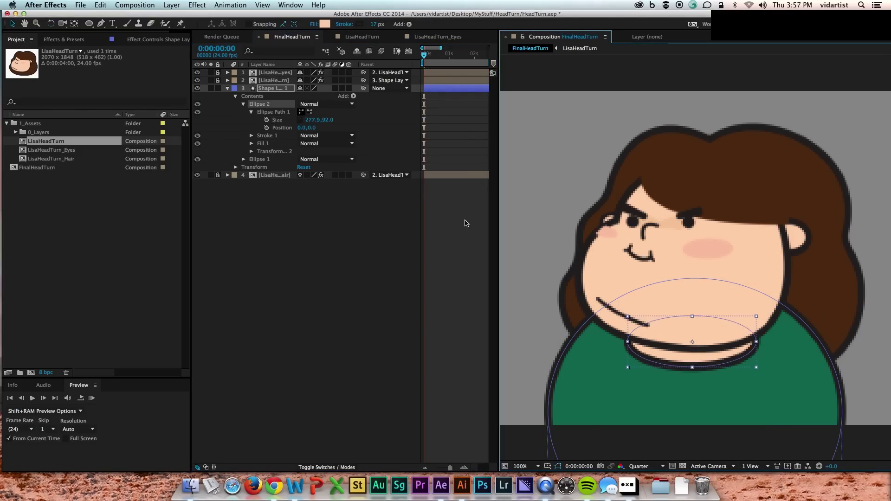
left_click_drag(329, 120, 352, 120)
key("space")
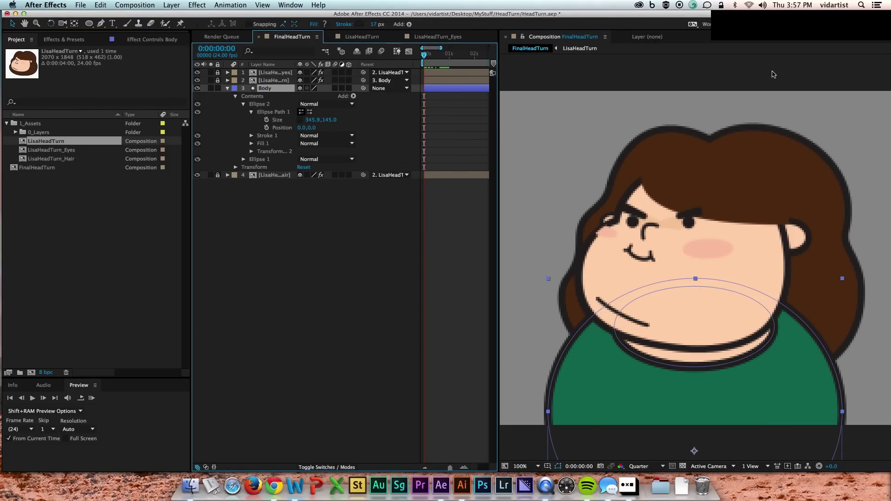
Add a Rotation keyframe of 0° to the Body layer at 0:00:02:01.
left_click(265, 88)
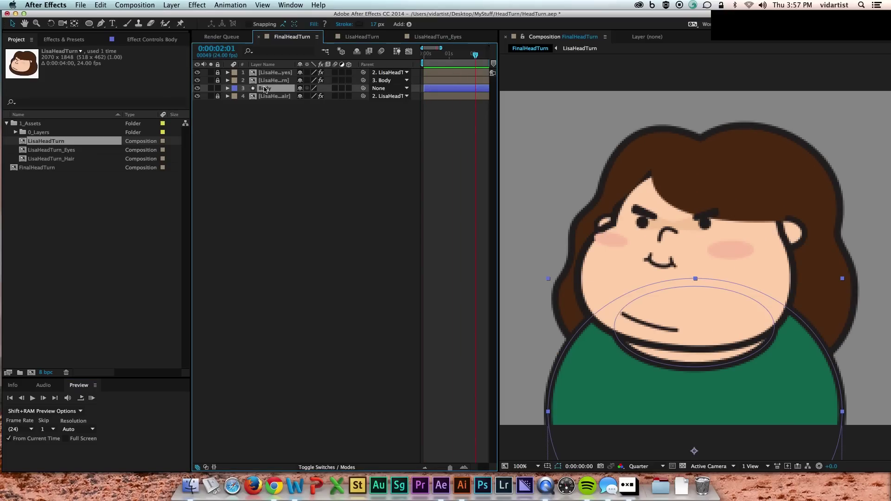
key("r")
left_click(250, 96)
Unlock the LisaHeadTurn layer and add a Slider keyframe of 50 at 0:00:02:08.
left_click(218, 80)
left_click(228, 80)
left_click(458, 113)
left_click_drag(475, 55, 483, 55)
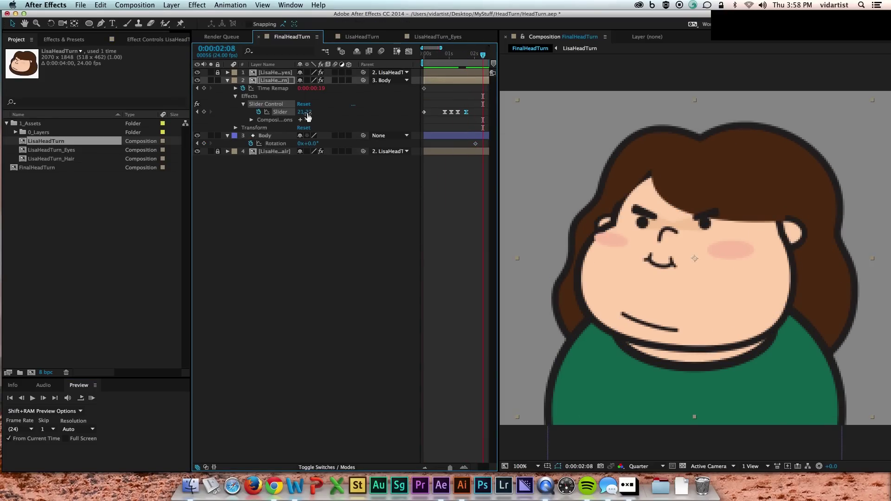
left_click_drag(305, 112, 317, 113)
left_click(308, 144)
Try to drive the Body layer's Rotation with an expression linked to the LisaHeadTurn Slider divided by -1.
left_click(251, 143, "alt")
left_click_drag(324, 151, 280, 112)
left_click_drag(483, 54, 445, 48)
left_click_drag(498, 102, 602, 102)
left_click(570, 151)
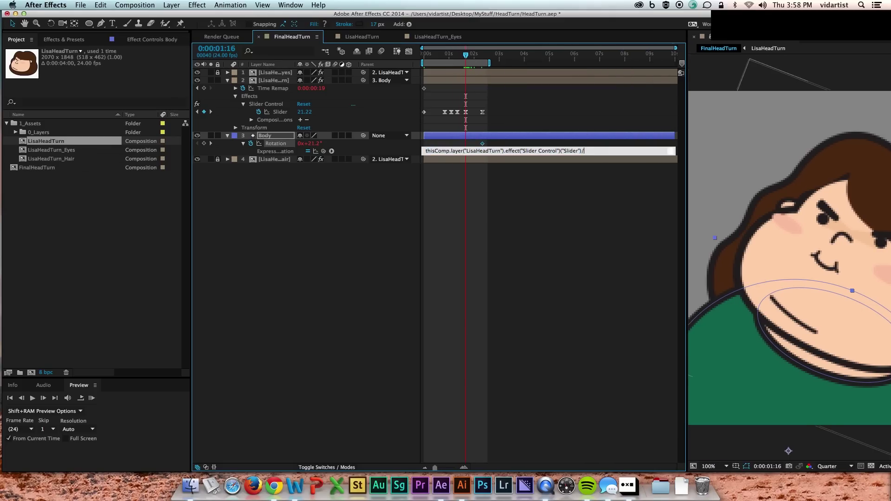
left_click(727, 466)
left_click(711, 407)
left_click(484, 55)
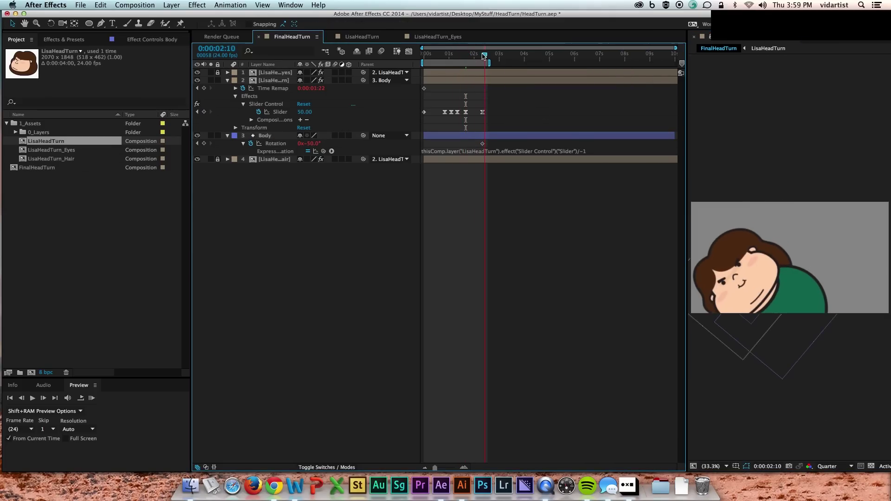
left_click(251, 143, "alt")
Keyframe the Body layer's Rotation to match the head Slider's timing, with -10° at 0:00:00:00, and preview it.
left_click(457, 55)
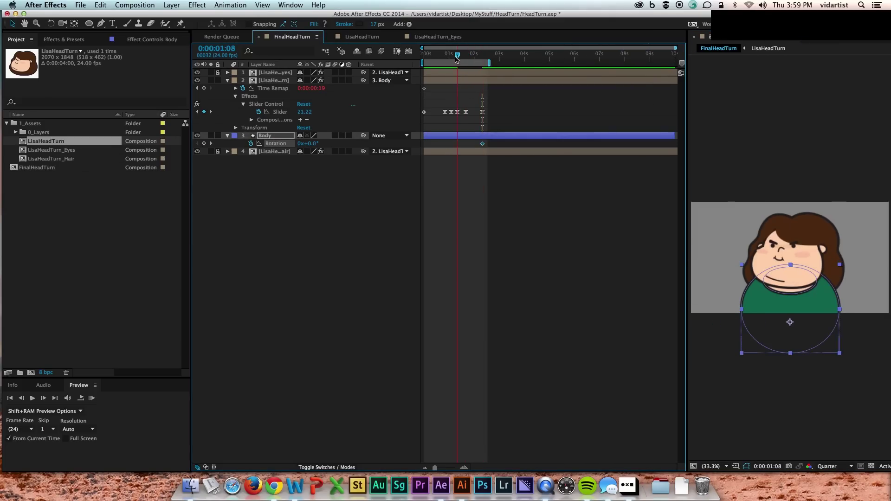
right_click(465, 144)
left_click_drag(466, 54, 457, 55)
left_click_drag(452, 56, 423, 59)
left_click(91, 398)
Apply Easy Ease to the head Slider and Body Rotation keyframes and check the motion by preview and speed graph.
left_click_drag(441, 101, 485, 146)
right_click(445, 144)
left_click(572, 268)
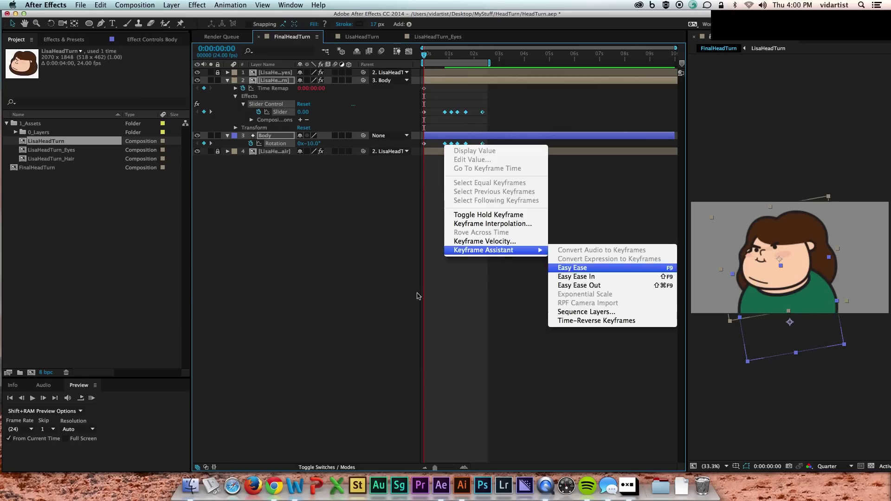
left_click(92, 398)
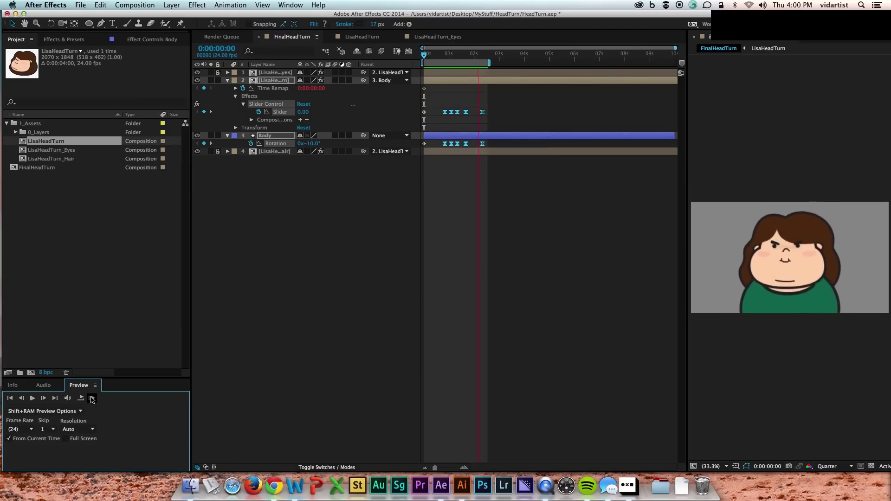
key("space")
left_click(409, 51)
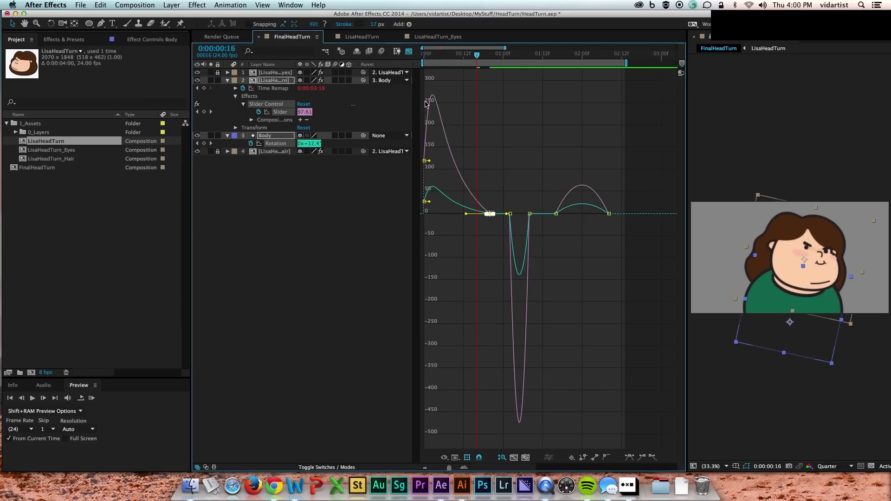
Add another copy of the eyes layer's blink Scale keyframes and preview the animation.
left_click_drag(552, 85, 527, 92)
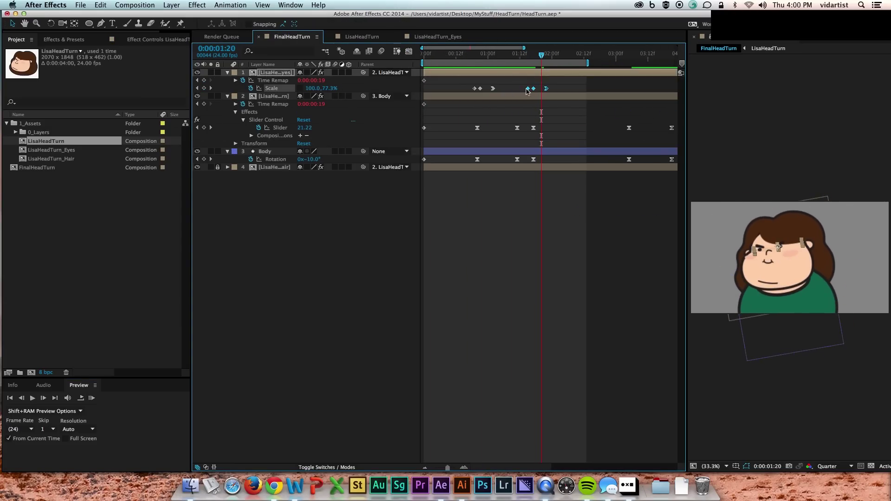
key("ctrl+v")
key("space")
left_click(91, 399)
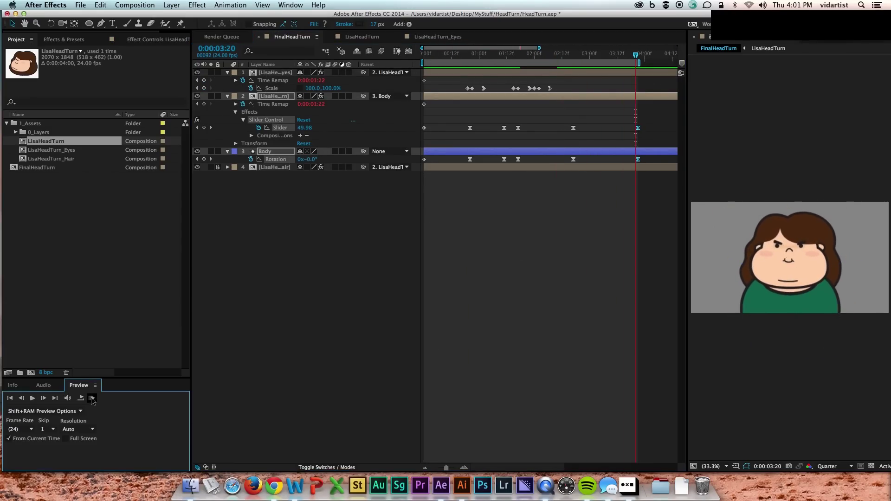
Duplicate the LisaHeadTurn composition as LisaHeadTurn_Brows and open it to work on the brows.
left_click(273, 73)
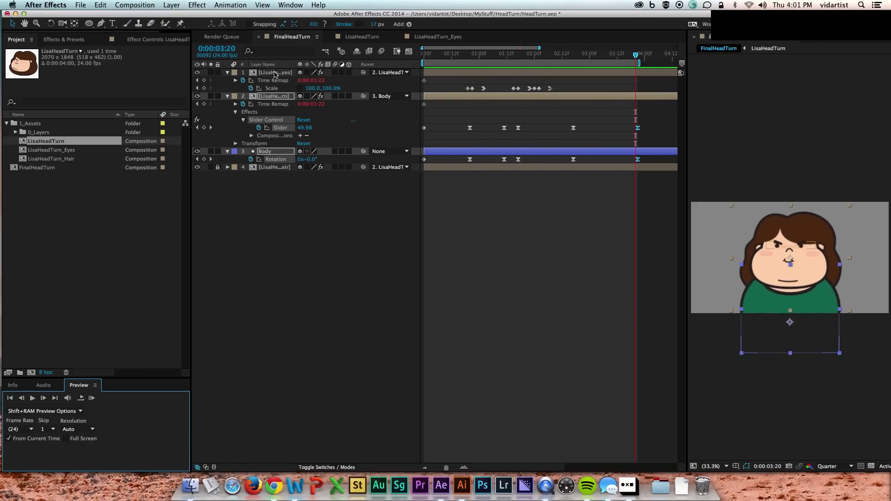
left_click(59, 150)
left_click(51, 142)
key("super+d")
key("Return")
key("BackSpace")
key("BackSpace")
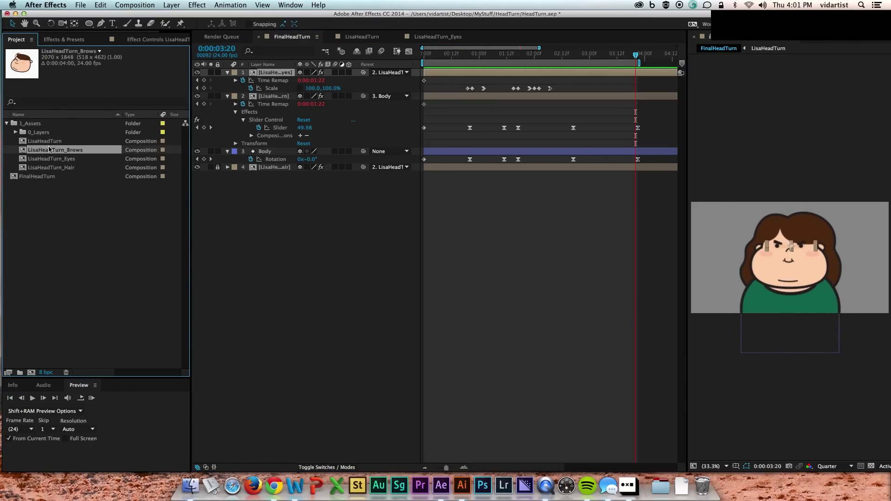
double_click(49, 149)
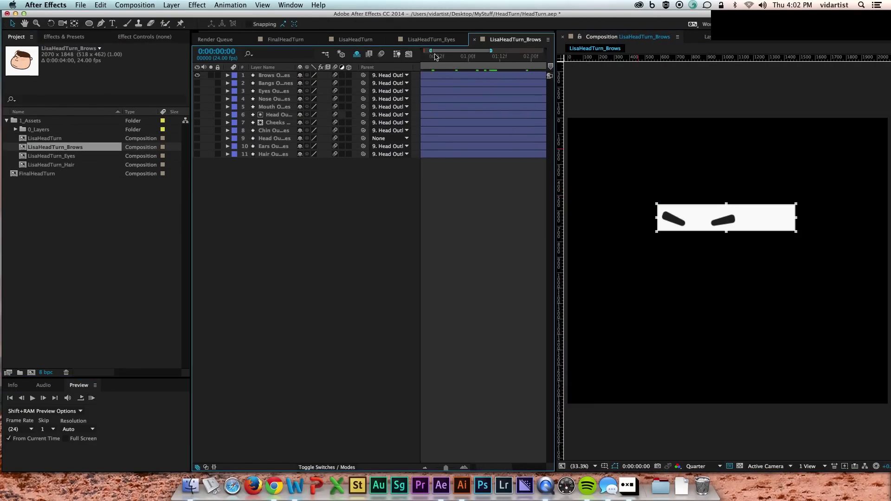
mouse_move(435, 56)
left_mouse_down()
mouse_move(459, 56)
mouse_move(424, 56)
left_mouse_up()
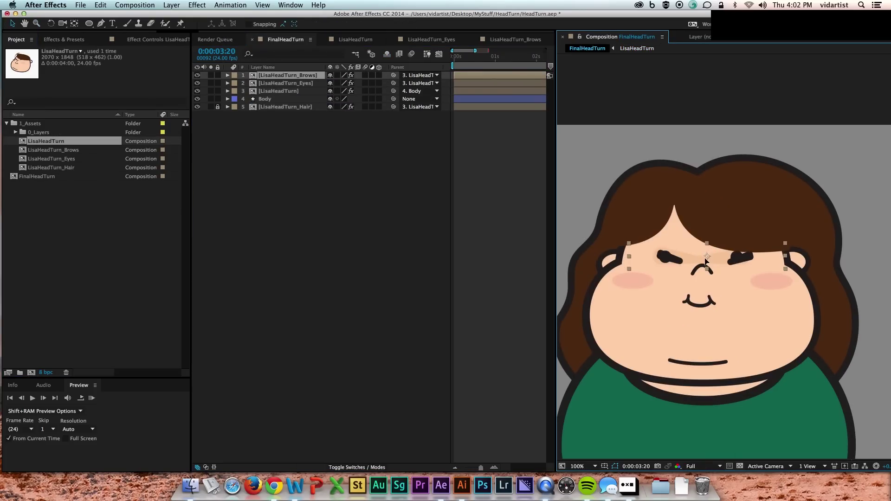
Move the LisaHeadTurn_Brows layer slightly up above the eyes and remove its Scale keyframes.
left_click_drag(705, 261, 705, 252)
left_click(288, 75)
key("u")
left_click(250, 91)
Set the FinalHeadTurn composition's preview resolution to Quarter.
key("minus")
mouse_move(488, 56)
left_mouse_down()
mouse_move(460, 59)
mouse_move(476, 58)
left_mouse_up()
left_click(704, 466)
left_click(706, 448)
Try raising the LisaHeadTurn layer's Slider Control toward 100.
left_click(282, 107)
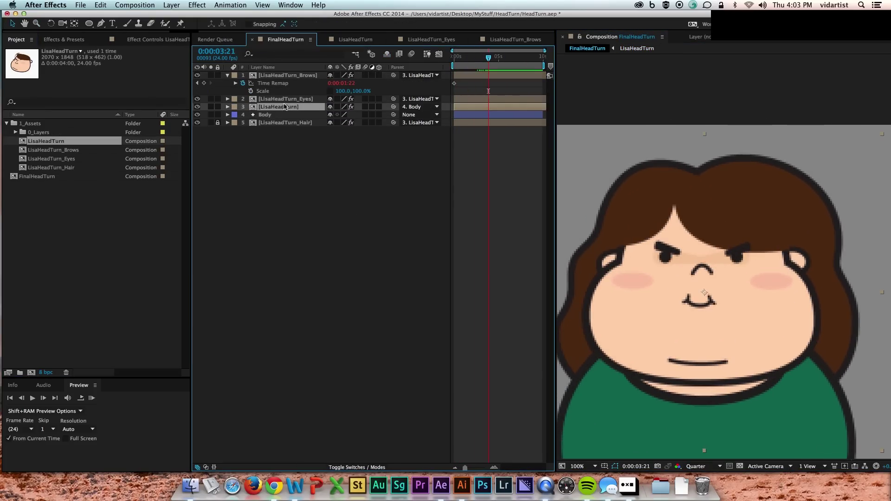
left_click(156, 39)
left_click_drag(100, 80, 168, 79)
key("super+z")
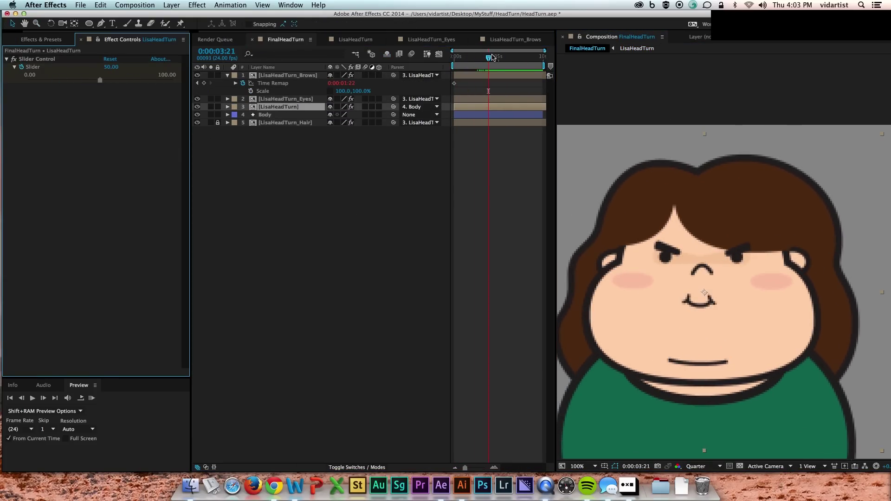
Reveal the head's Slider keyframes and duplicate the LisaHeadTurn_Brows layer at 0:00:01:22.
left_click_drag(493, 57, 472, 57)
key("u")
left_click(272, 75)
key("super+d")
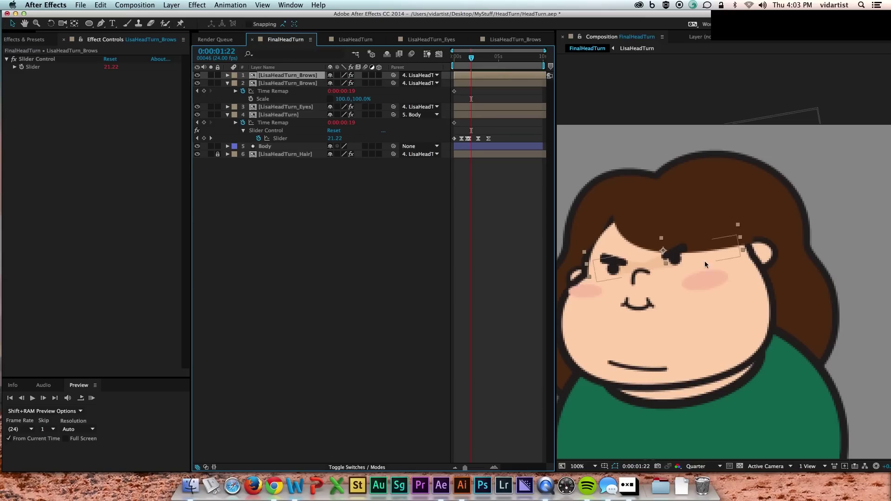
Try to isolate a single brow with a rectangular mask on the lower LisaHeadTurn_Brows layer.
left_click(279, 83)
key("q")
left_click_drag(674, 256, 699, 272)
key("super+z")
left_click_drag(654, 236, 695, 265)
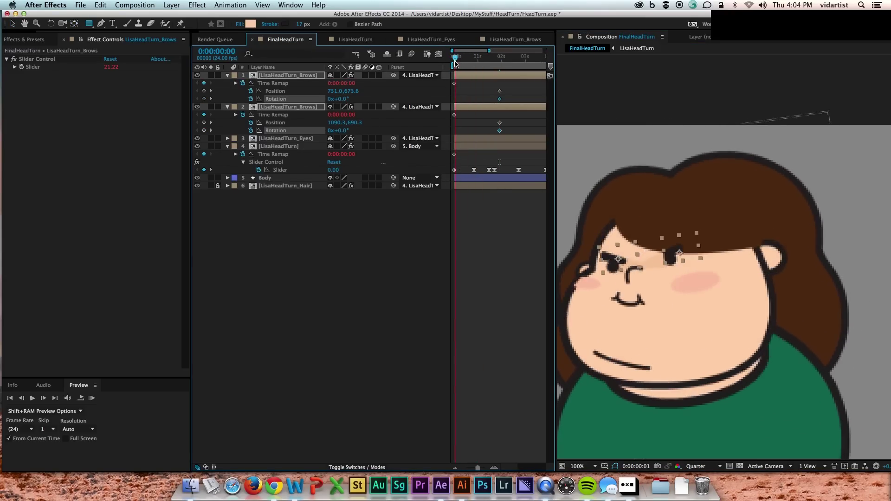
Try moving the single LisaHeadTurn_Brows layer up at the first frame.
left_click(379, 133)
left_click(468, 76)
key("v")
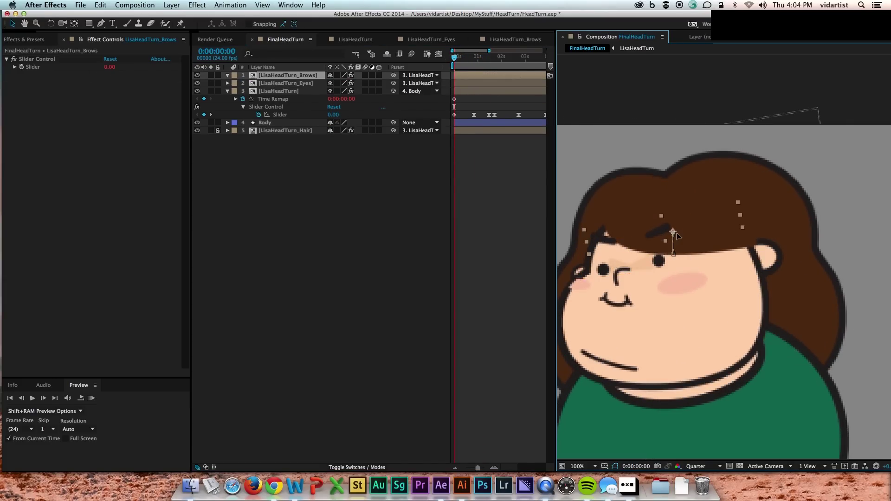
key("super+z")
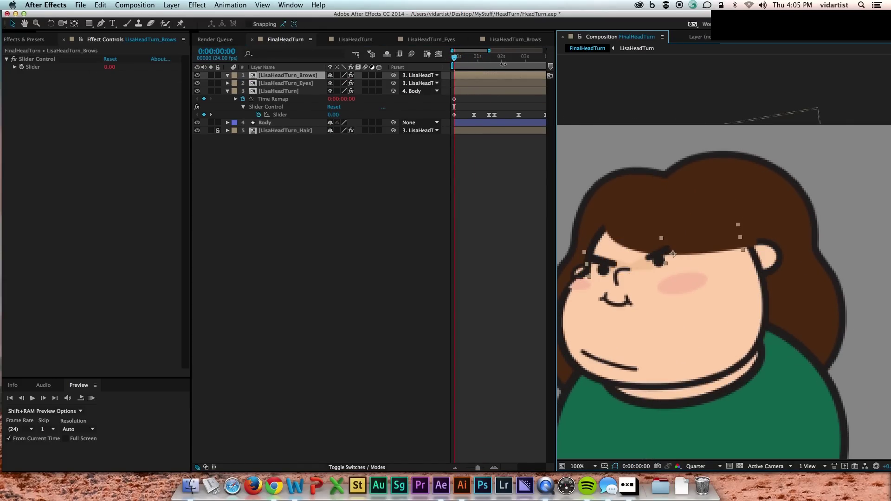
Rename the LisaHeadTurn_Brows composition as LisaHeadTurn_LBrow.
left_click_drag(454, 57, 481, 57)
left_click(24, 39)
left_click(17, 39)
left_click(66, 150)
key("Return")
key("Right")
key("BackSpace")
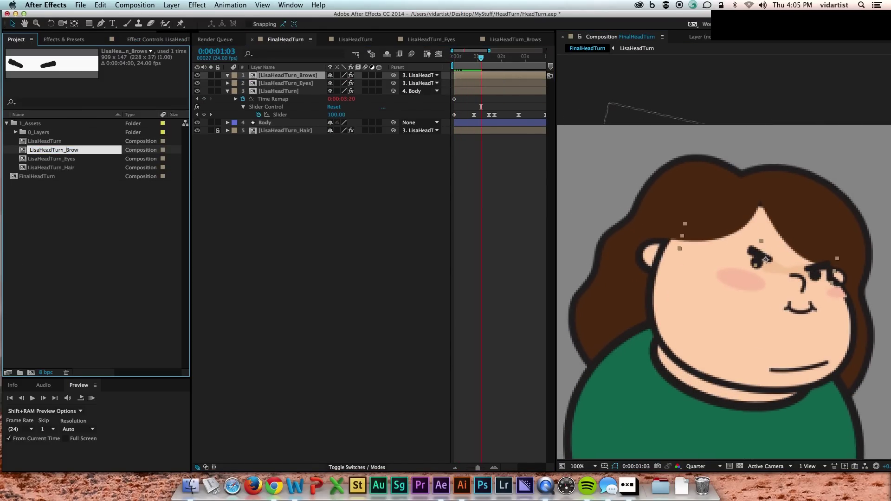
type("L")
key("Return")
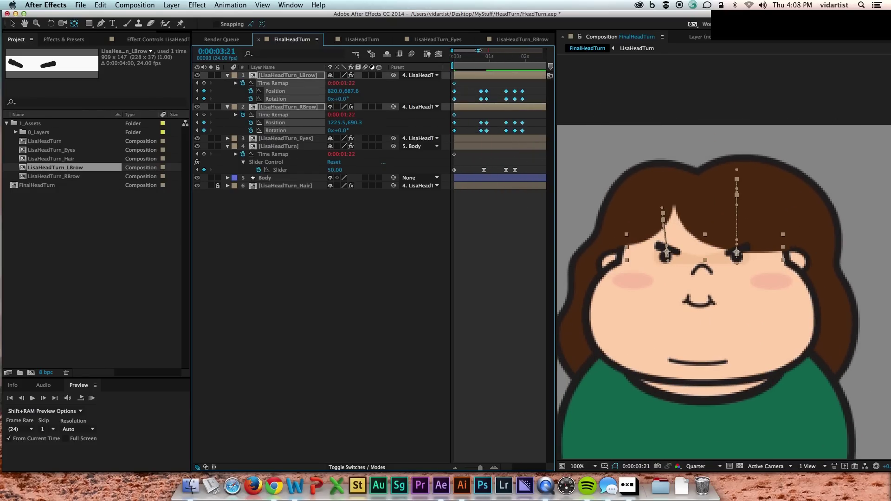
Change the interpolation of the selected Position and Rotation keyframes on both brow layers.
key("super+alt+k")
key("Return")
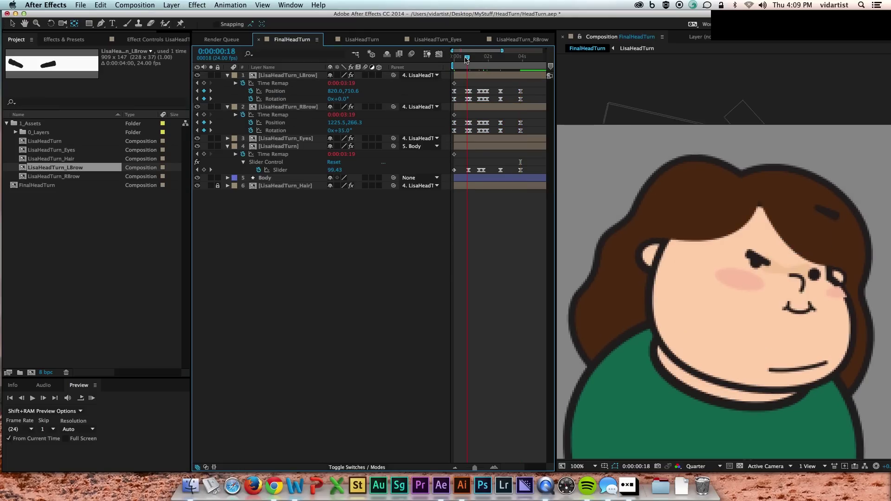
Enable motion blur on the composition's layers and preview the animation.
left_click(366, 76)
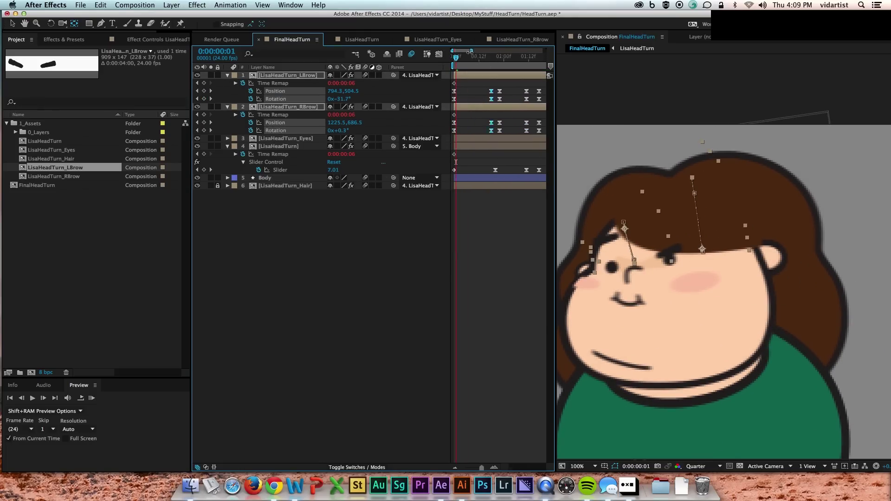
left_click(91, 398)
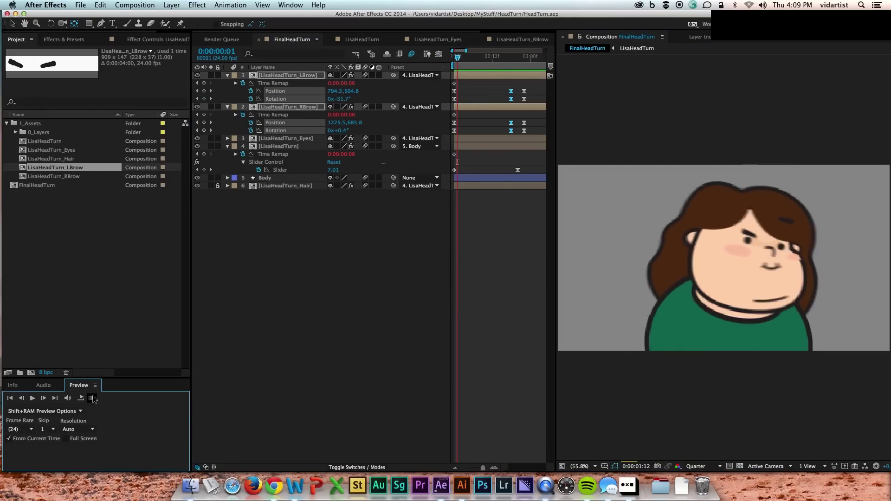
left_click(92, 398)
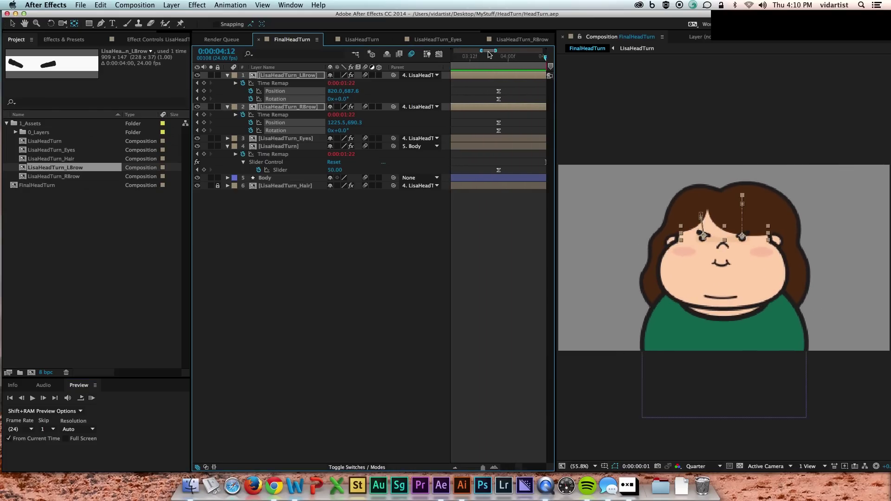
Extend the animation to 0:00:05:06 by repeating the brows' and head Slider's first keyframe values there, and preview it.
left_click(468, 60)
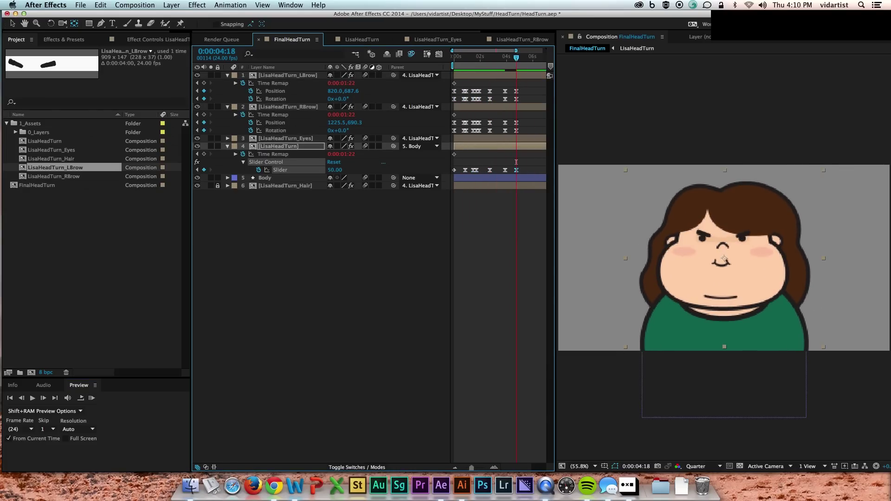
left_click(523, 57)
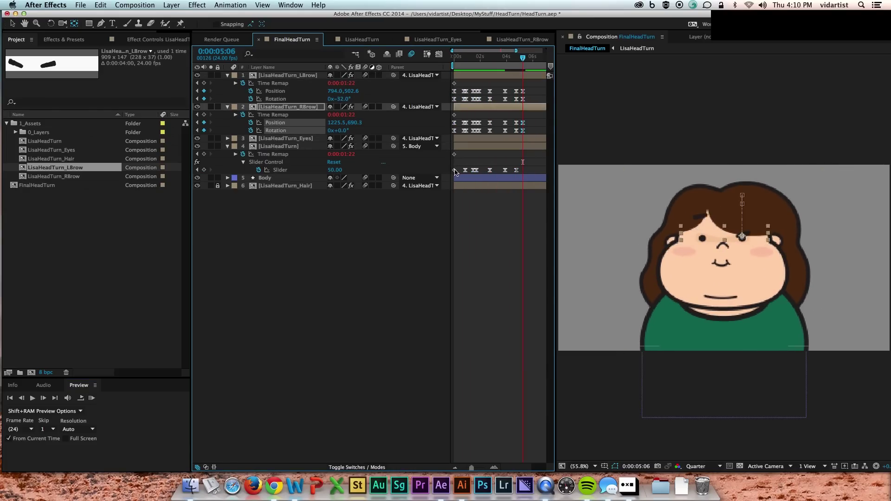
left_click(92, 399)
left_click(384, 271)
left_click(92, 398)
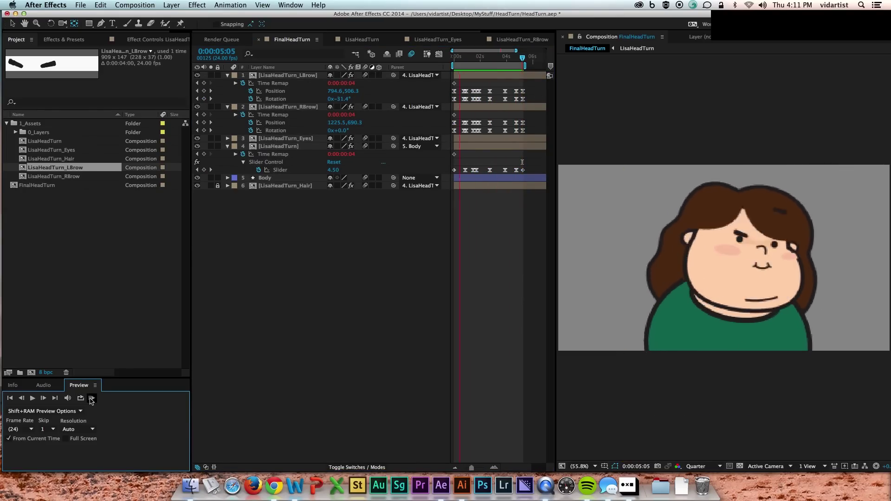
Reveal the Body layer's Rotation and copy its 0° keyframe to 0:00:04:18.
left_click(265, 178)
key("r")
key("j")
left_click(508, 188)
left_click(505, 185)
key("super+c")
key("super+v")
Add an eased Body Rotation keyframe of -10° at 0:00:05:06 and preview from the start.
key("k")
left_click(523, 170)
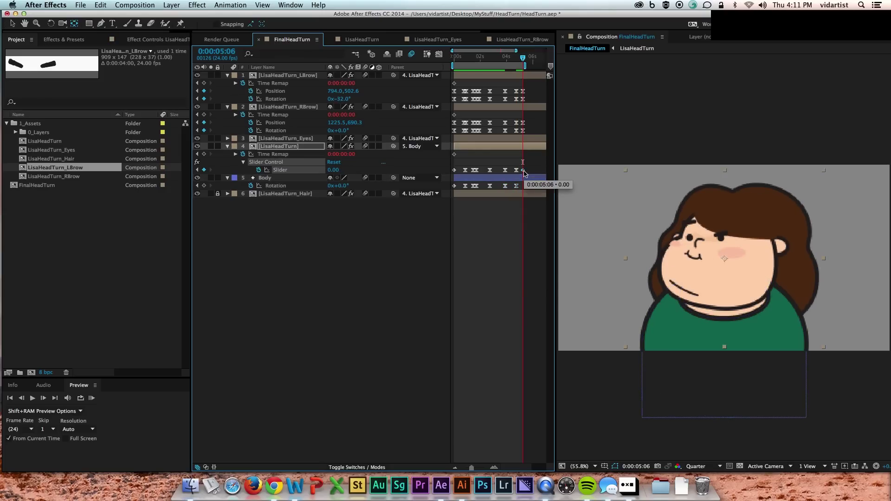
right_click(524, 186)
left_click_drag(457, 57, 435, 57)
left_click(91, 398)
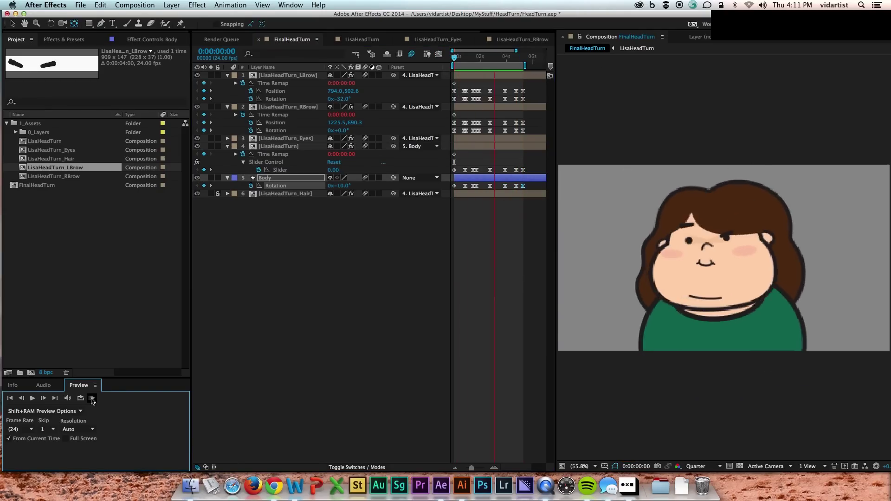
key("space")
Try changing the LisaHeadTurn layer's Slider Control value at 0:00:06:11.
left_click(539, 58)
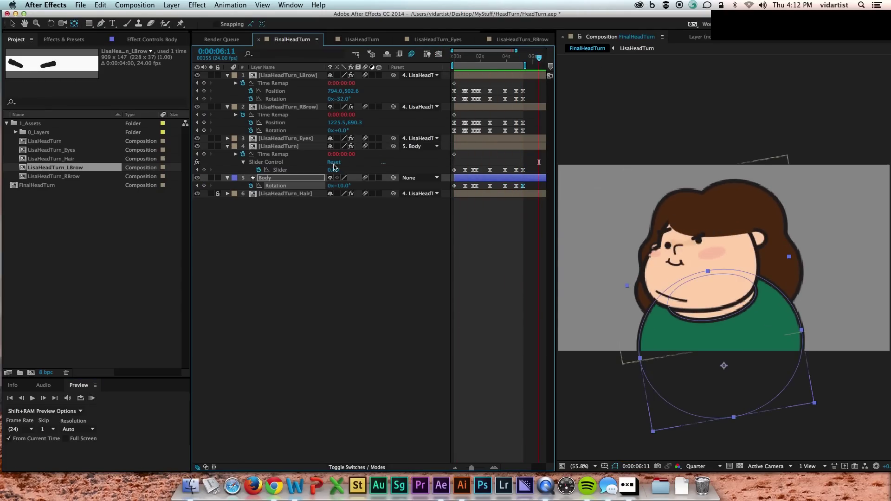
left_click(279, 147)
left_click(153, 39)
left_click_drag(30, 81, 8, 86)
key("super+z")
Draw a skin-coloured arm with the Pen tool at the body's side at 0:00:04:01 and name its layer L_Arm.
left_click_drag(539, 58, 505, 58)
left_click(101, 23)
left_click_drag(790, 314, 812, 314)
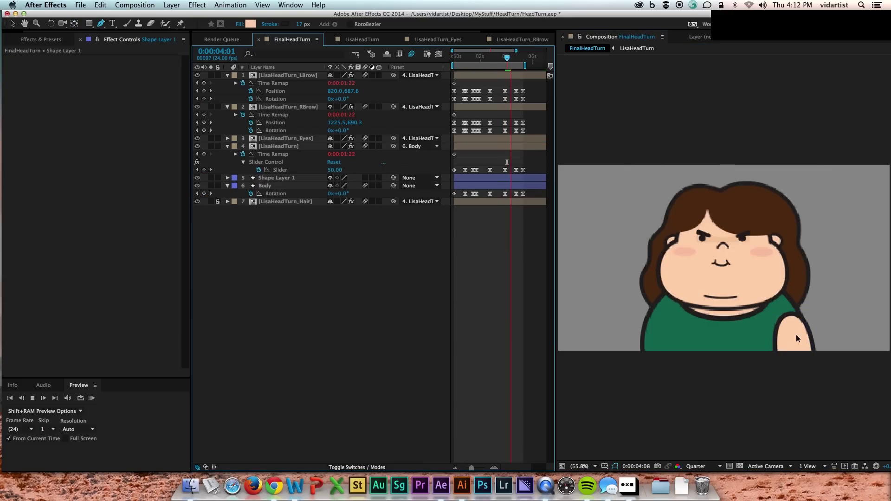
key("Return")
type("L_Arm")
key("Return")
key("v")
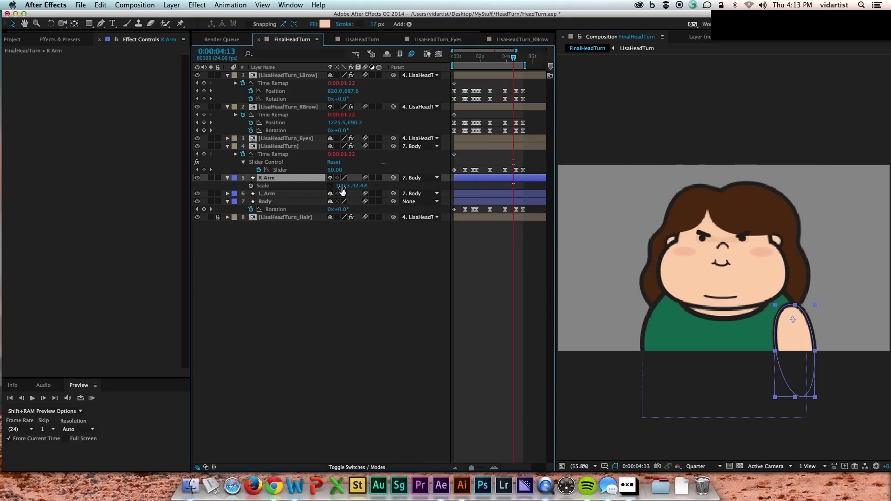
Move the R Arm layer across to the opposite shoulder and preview the animation.
left_click_drag(793, 320, 659, 319)
left_click(227, 178)
left_click_drag(513, 57, 461, 58)
left_click(91, 398)
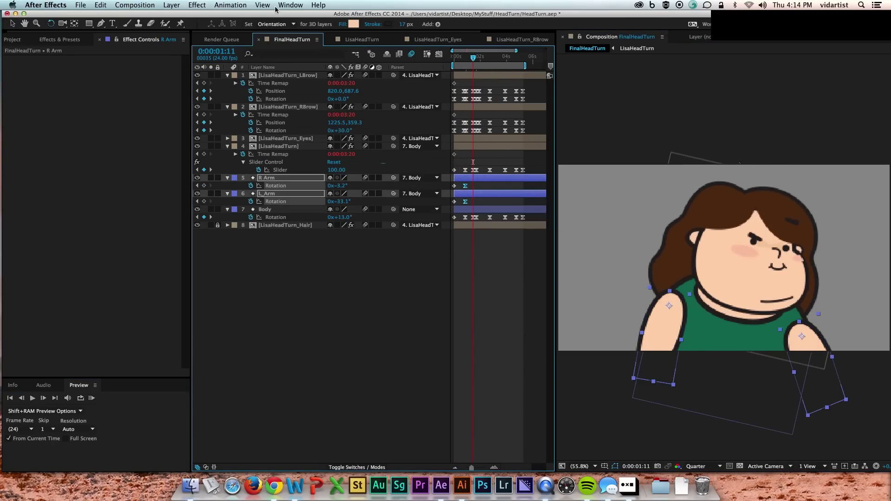
Examine the R Arm and L_Arm Rotation curves in the Graph Editor and RAM preview the animation.
left_click(439, 54)
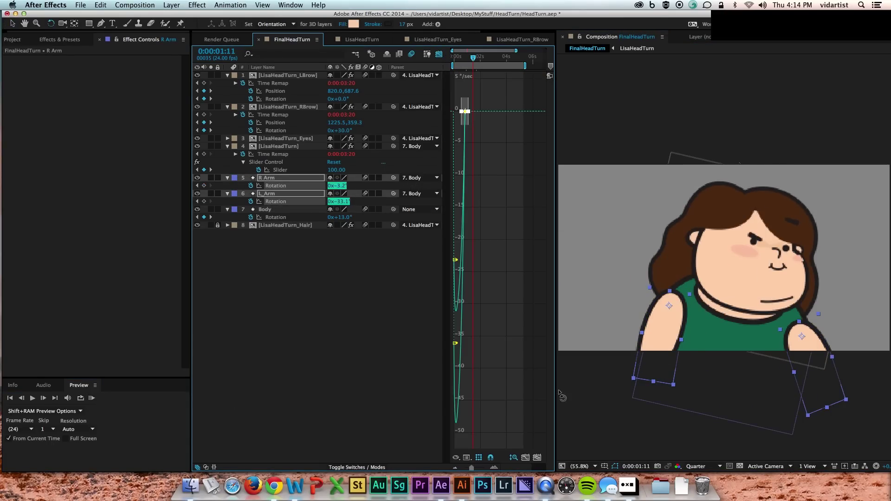
left_click(91, 398)
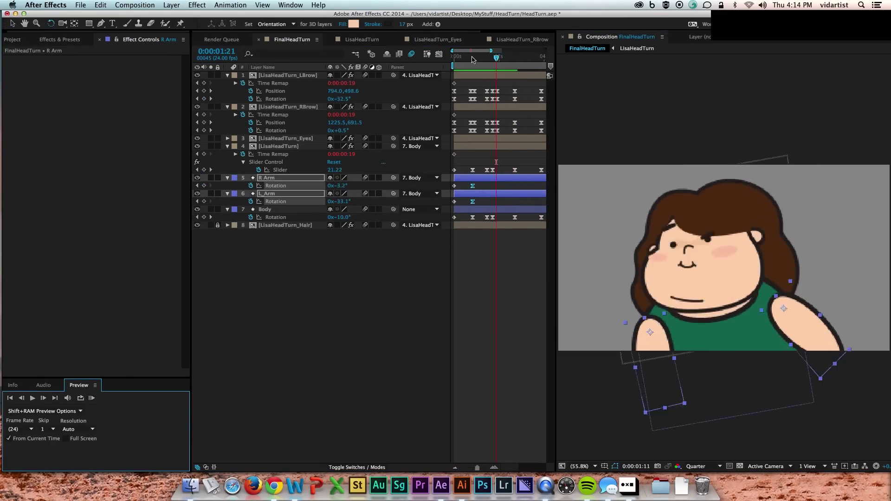
left_click(473, 59)
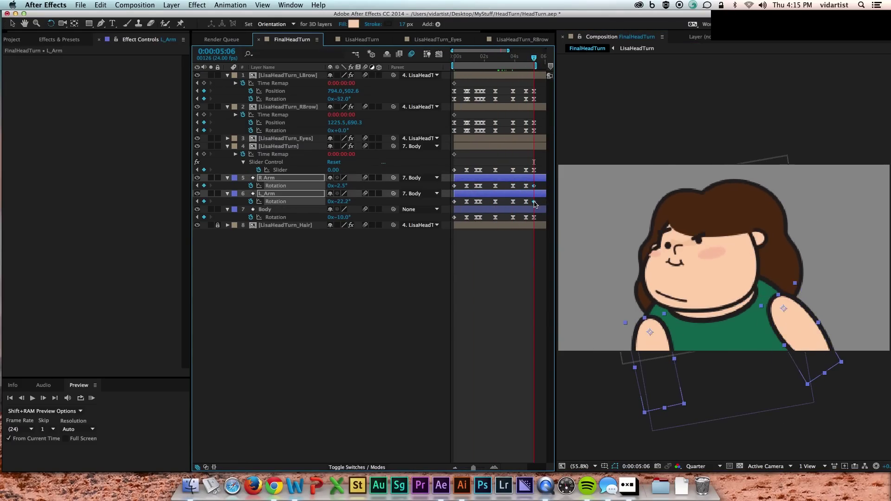
Save the project and RAM preview the head turn with the keyframed arm swings.
key("super+s")
left_click(92, 398)
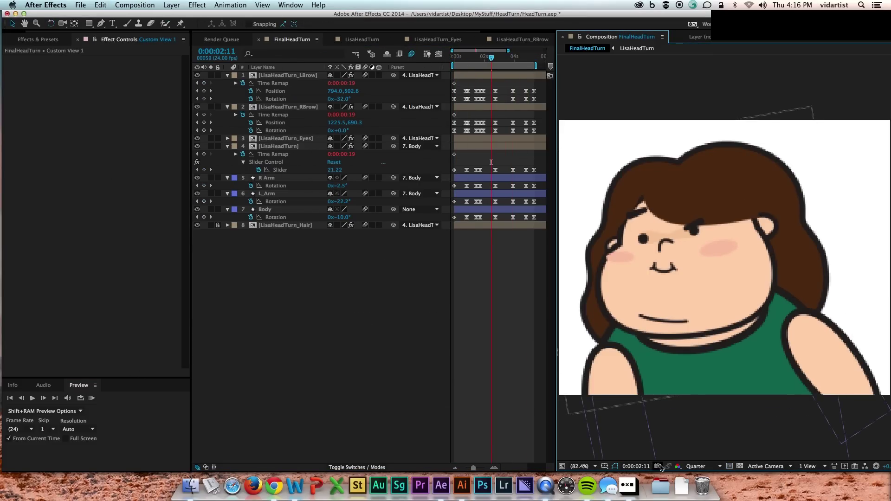
Set the FinalHeadTurn composition's preview resolution to Full and save the project.
left_click(698, 466)
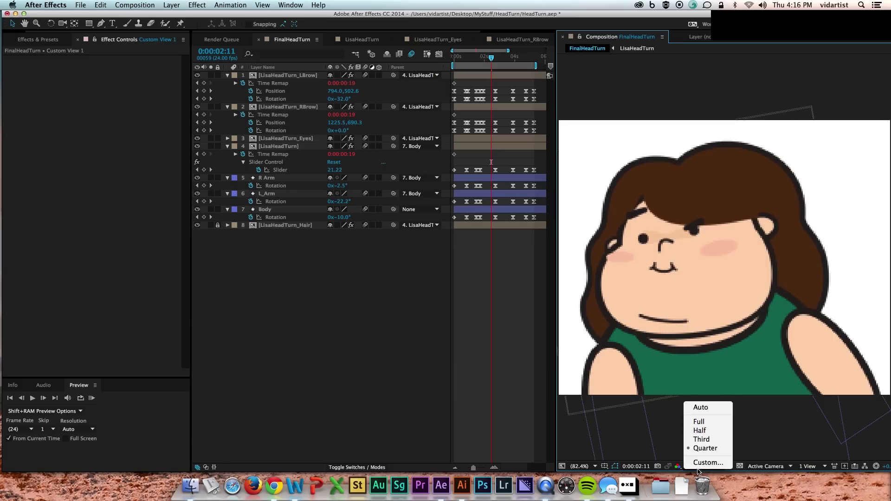
left_click(710, 421)
key("super+s")
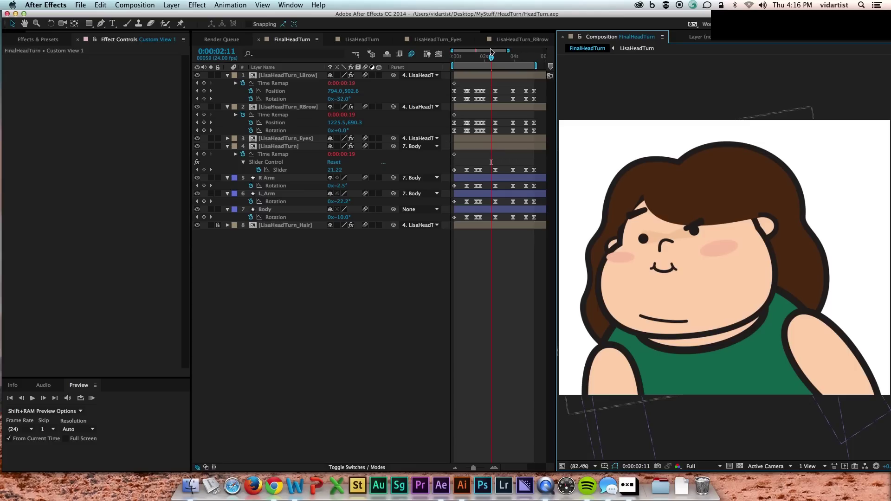
Try a Slider Control value of about 72.67 on the LisaHeadTurn layer at 0:00:04:18 and undo it.
left_click_drag(486, 51, 500, 58)
left_click(500, 57)
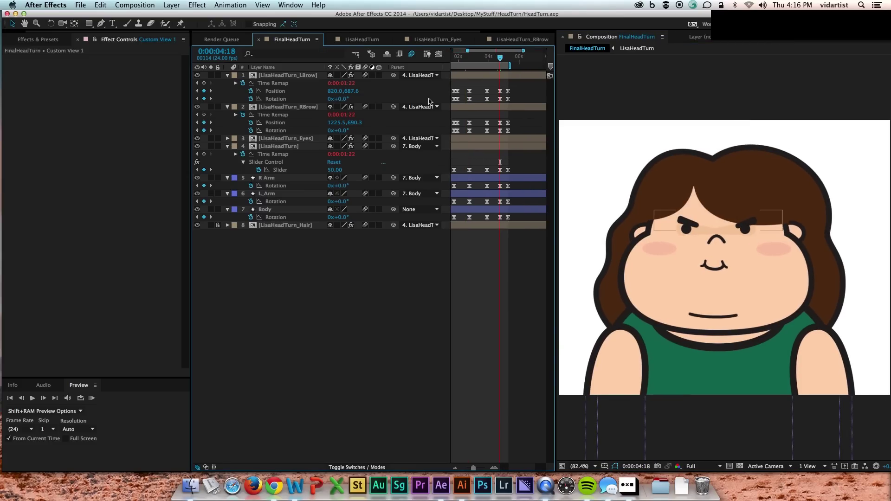
left_click(282, 146)
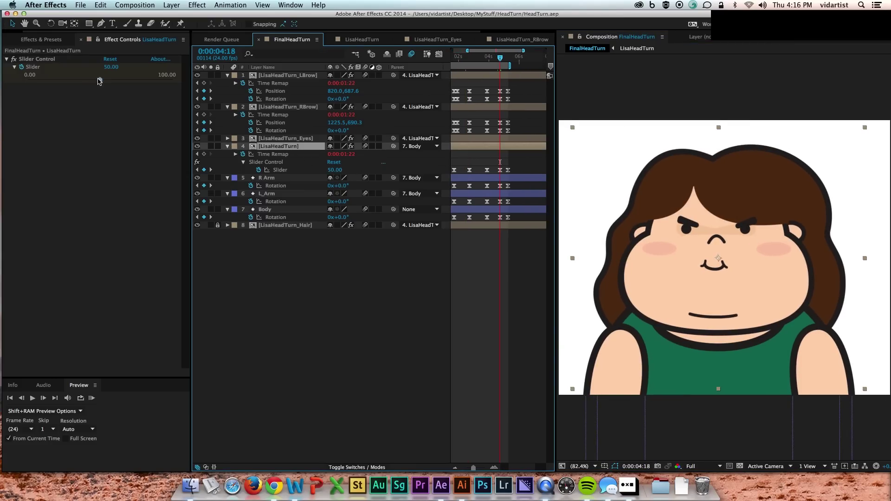
left_click_drag(99, 81, 133, 84)
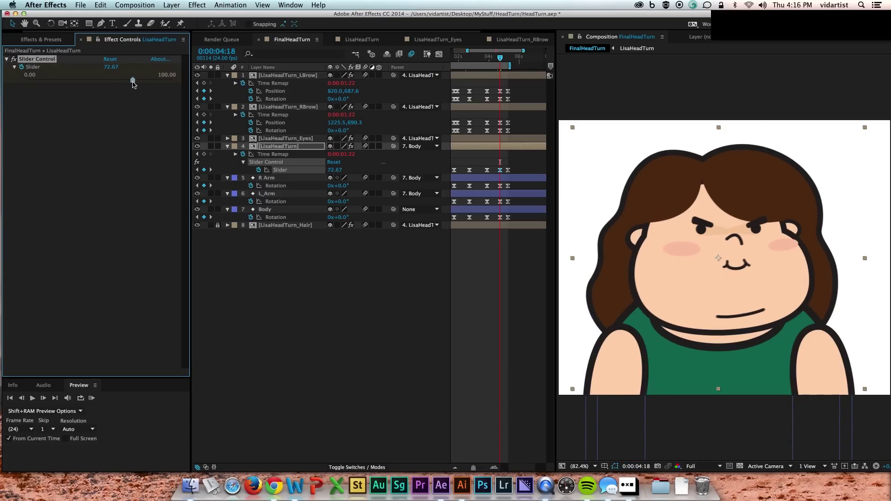
key("super+z")
Set the FinalHeadTurn composition's preview resolution to Quarter.
left_click(696, 467)
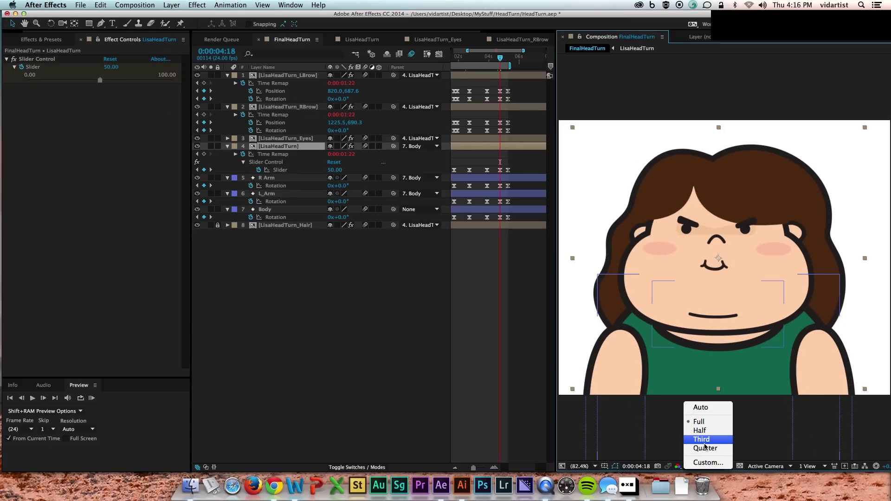
left_click(705, 449)
Try turning the head with a LisaHeadTurn Slider Control value of about 16.72 and undo the change.
left_click_drag(107, 80, 51, 80)
left_click(411, 54)
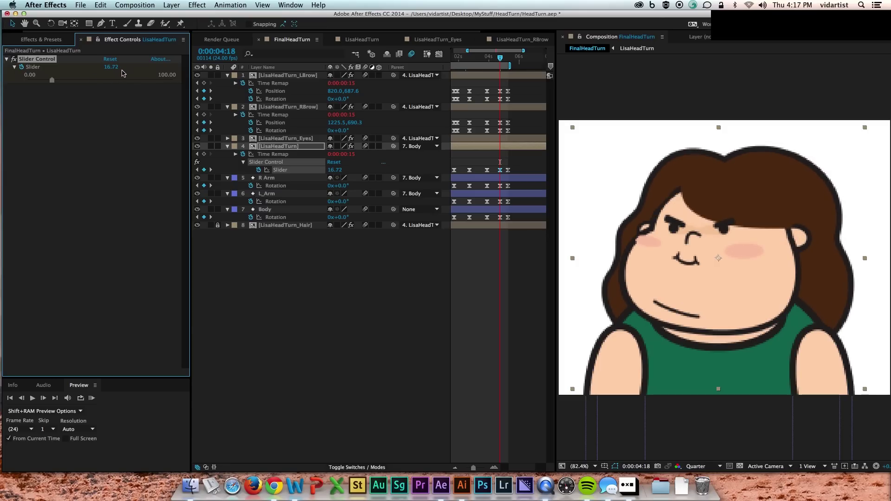
key("super+z")
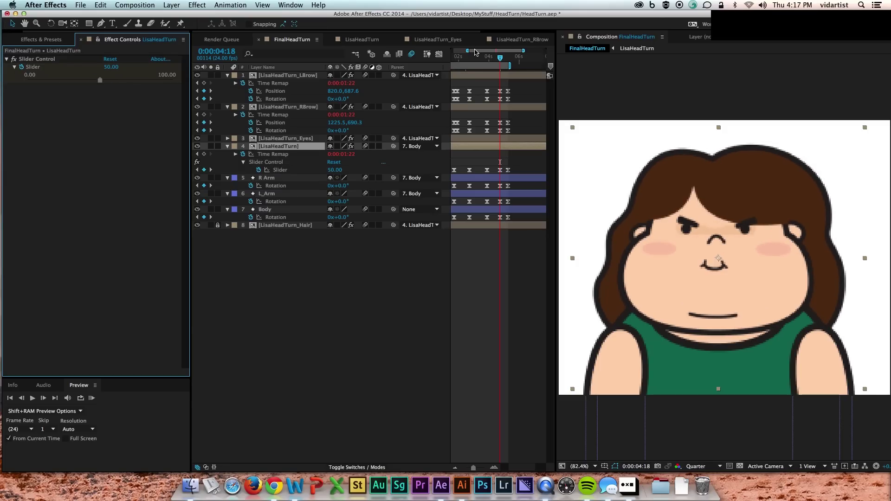